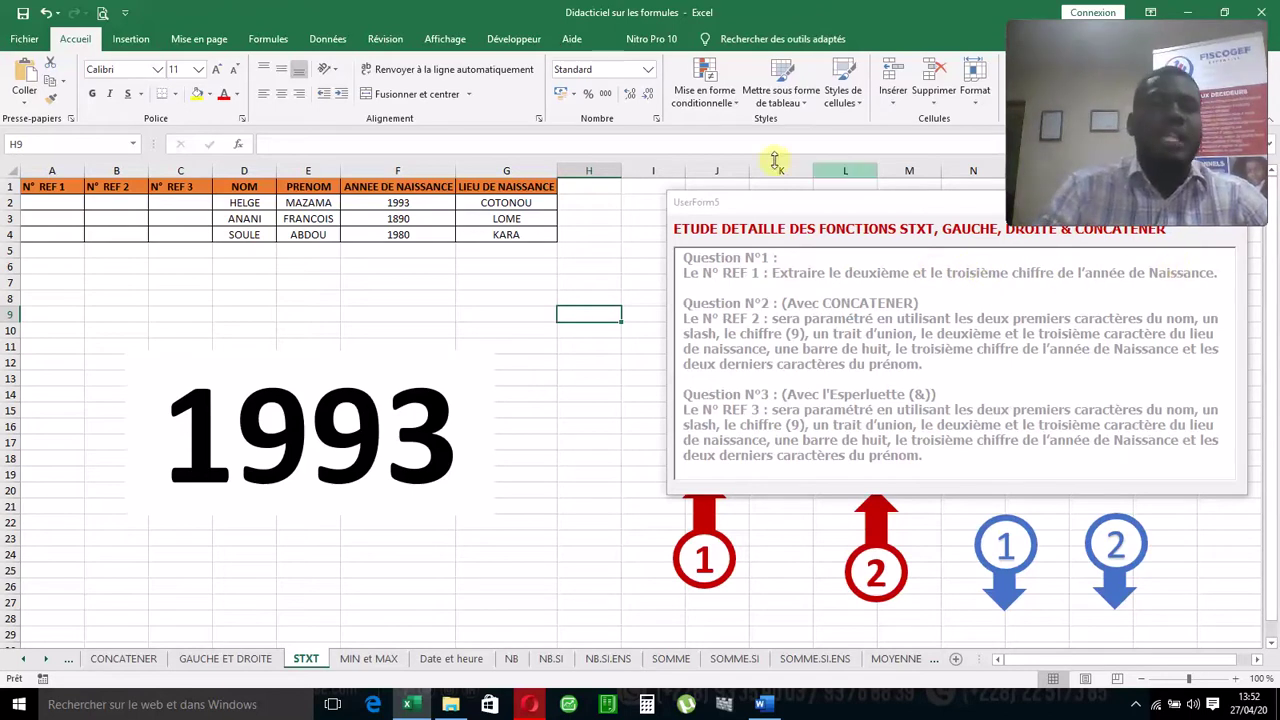
click(418, 171)
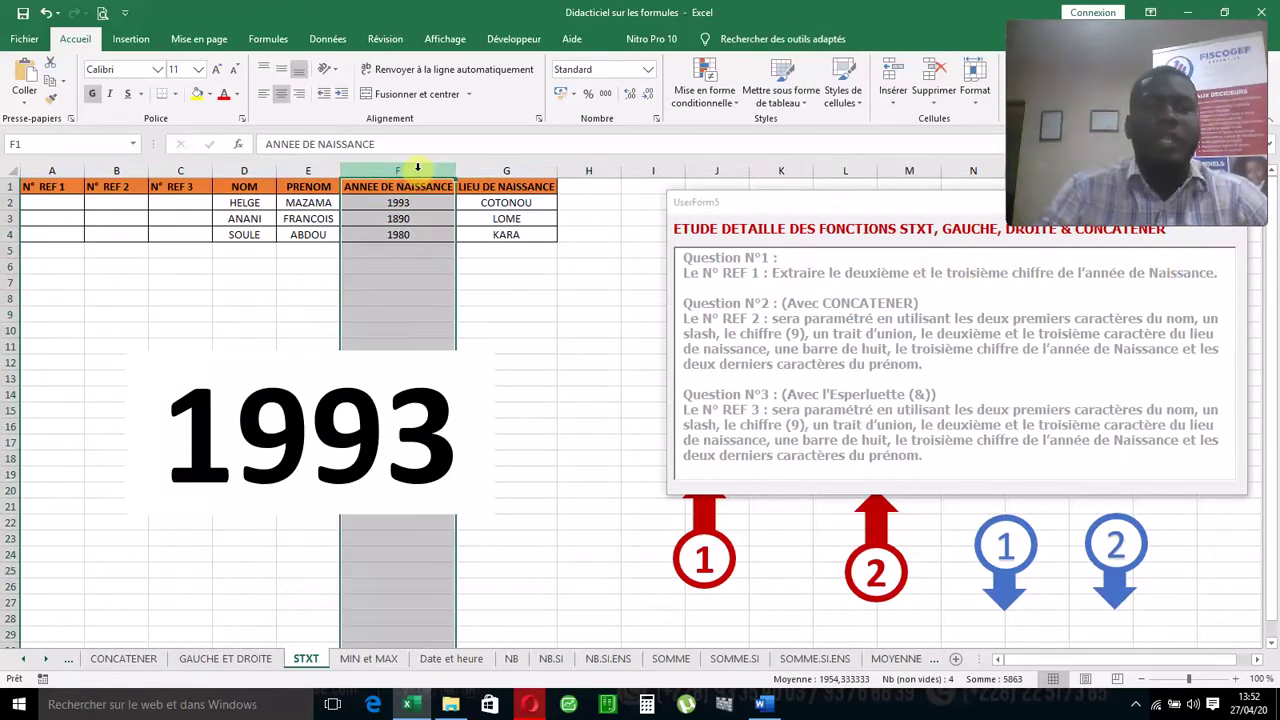
click(414, 204)
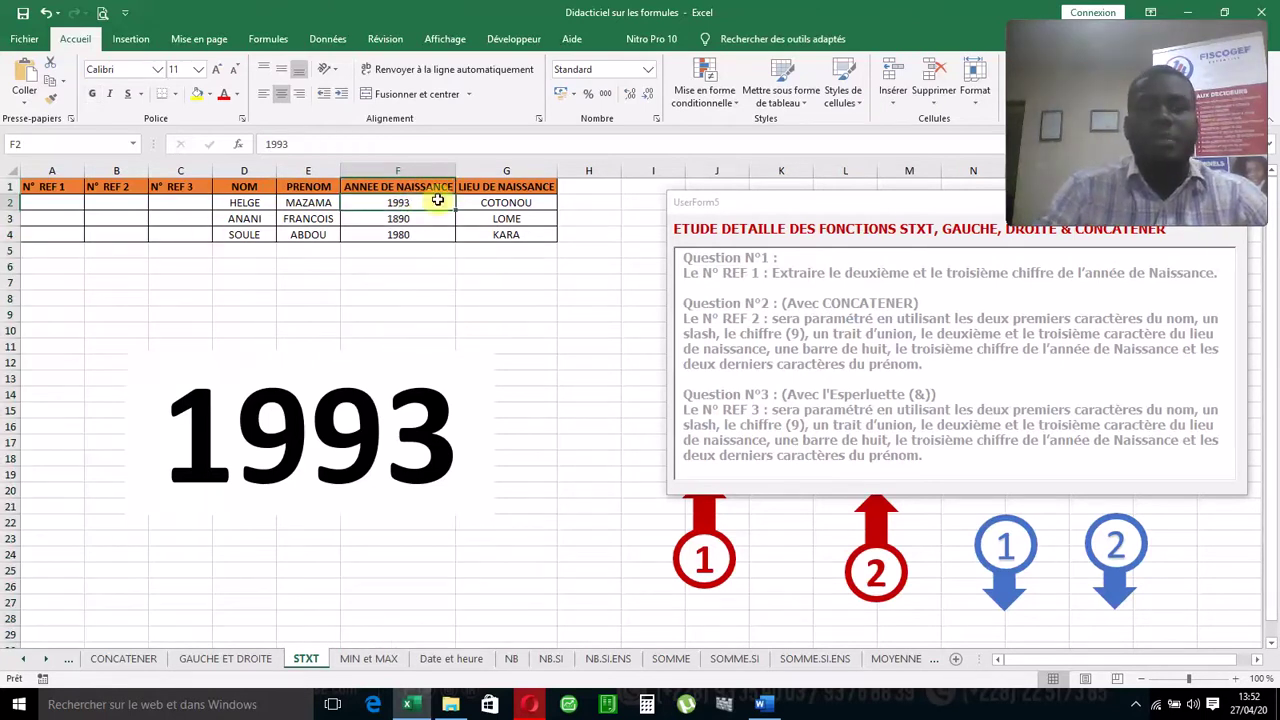
click(322, 400)
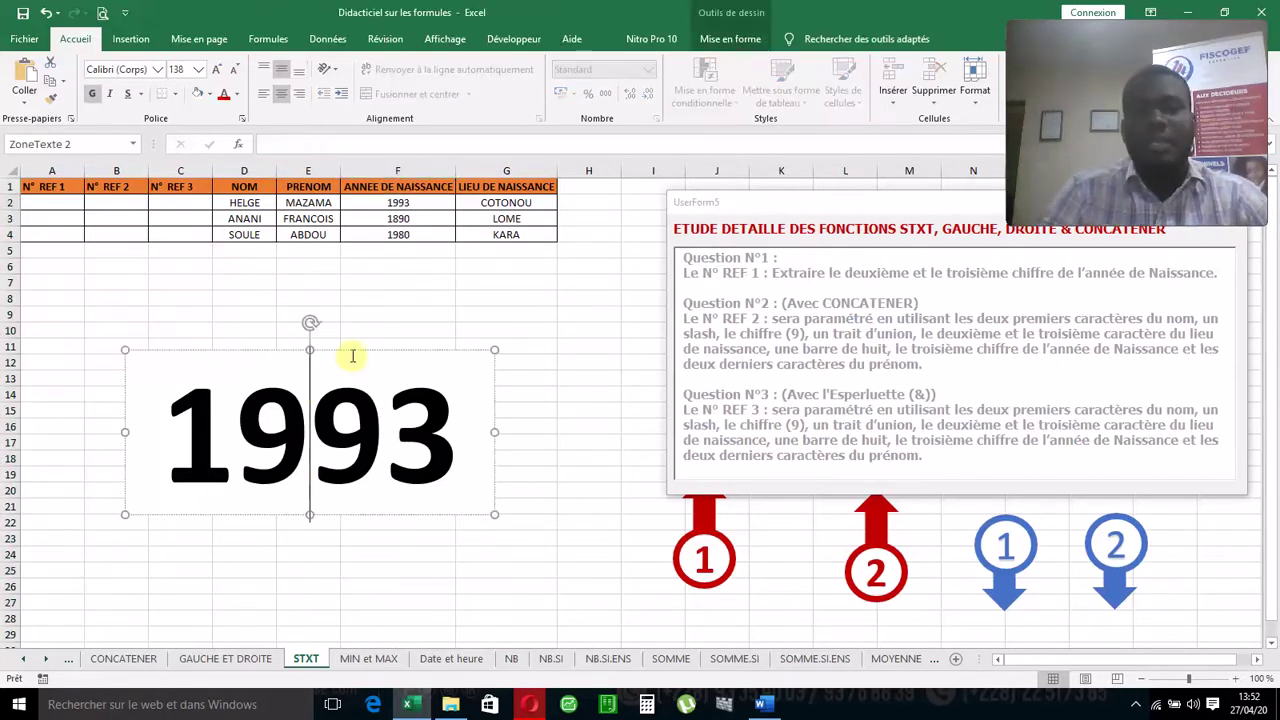
click(352, 280)
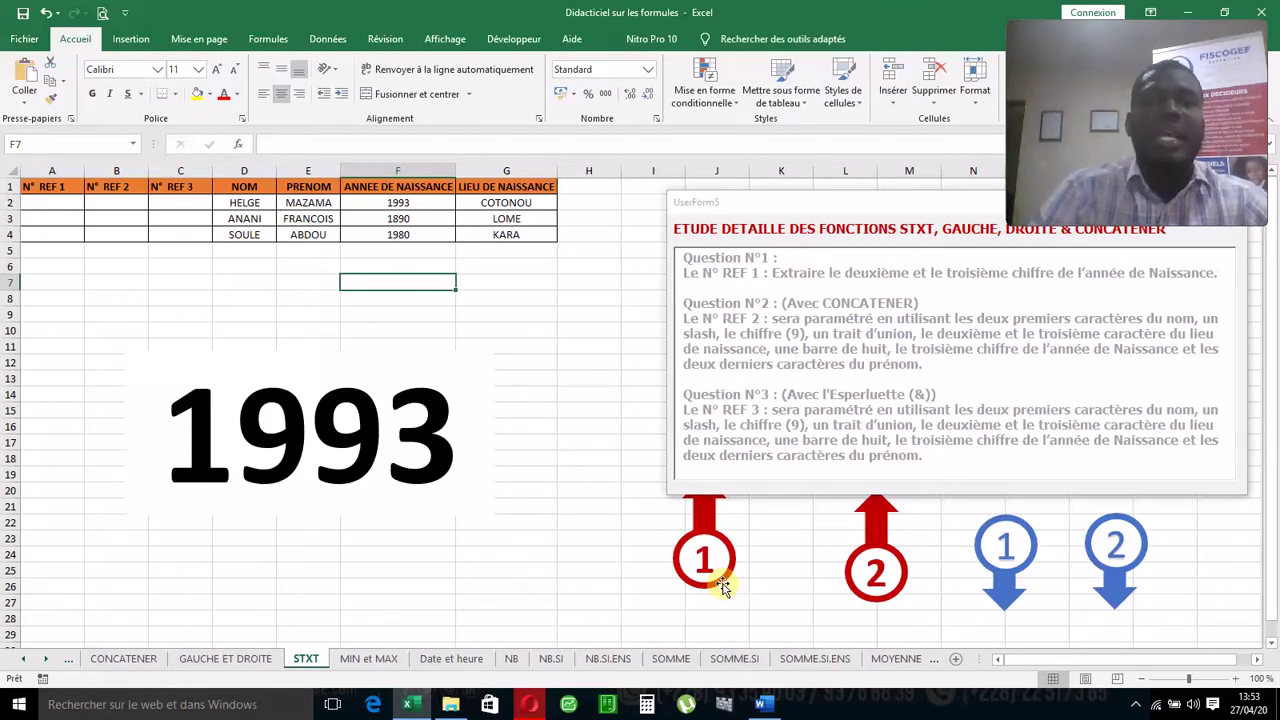
Step: Move the red arrows numbered 1 and 2 beneath the first and second digits of the large 1993
mouse_move(725, 588)
mouse_down()
mouse_move(523, 571)
mouse_move(277, 623)
mouse_move(222, 575)
mouse_move(202, 497)
mouse_up()
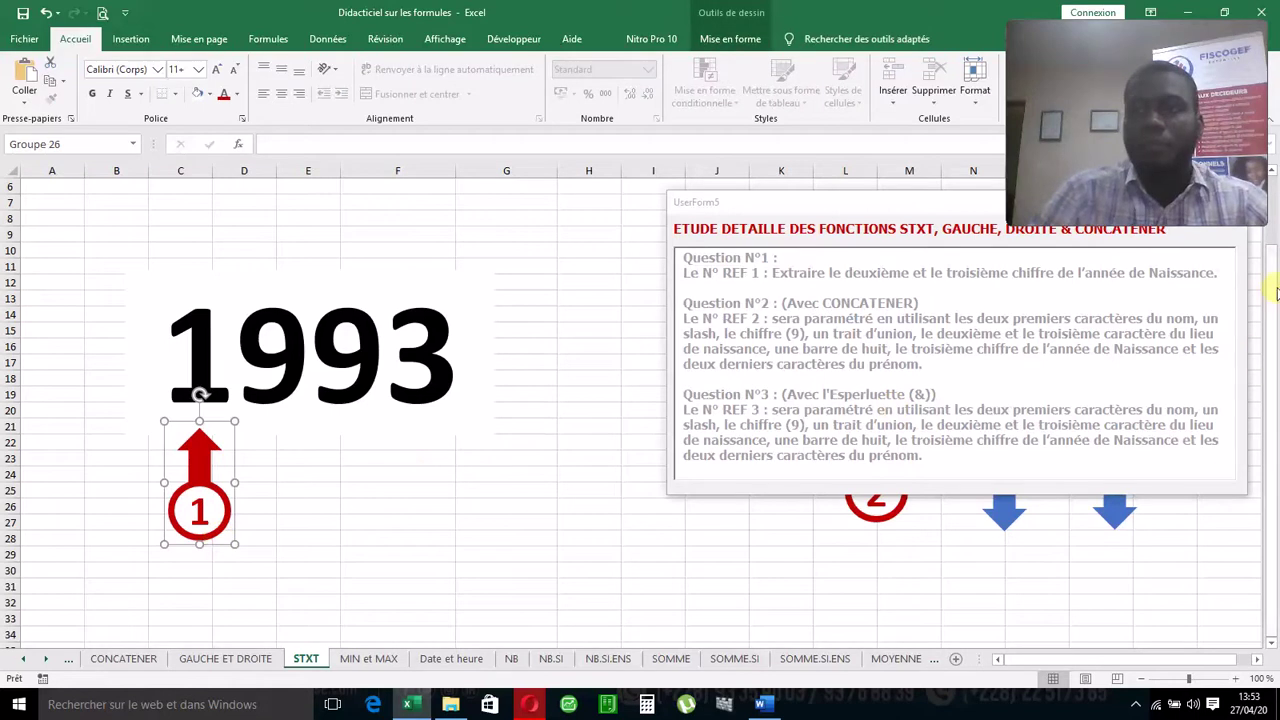
scroll(1275, 289, up, 2)
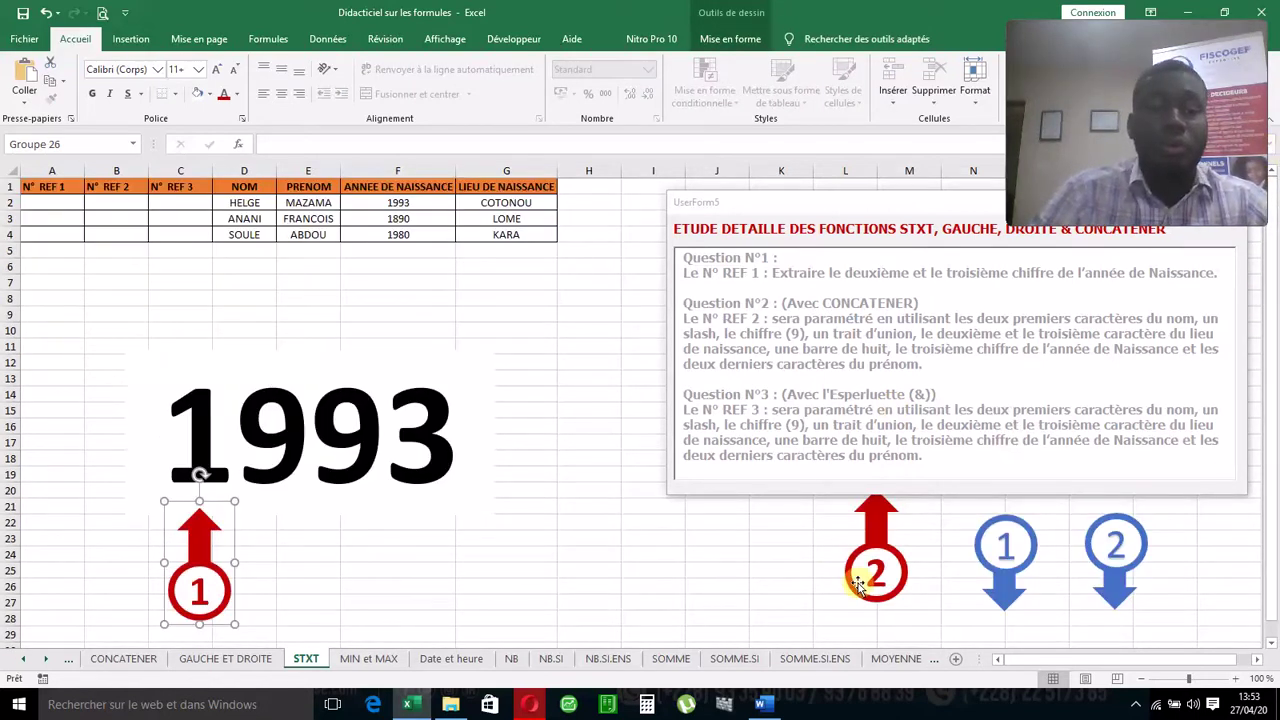
drag(858, 585, 266, 598)
click(398, 605)
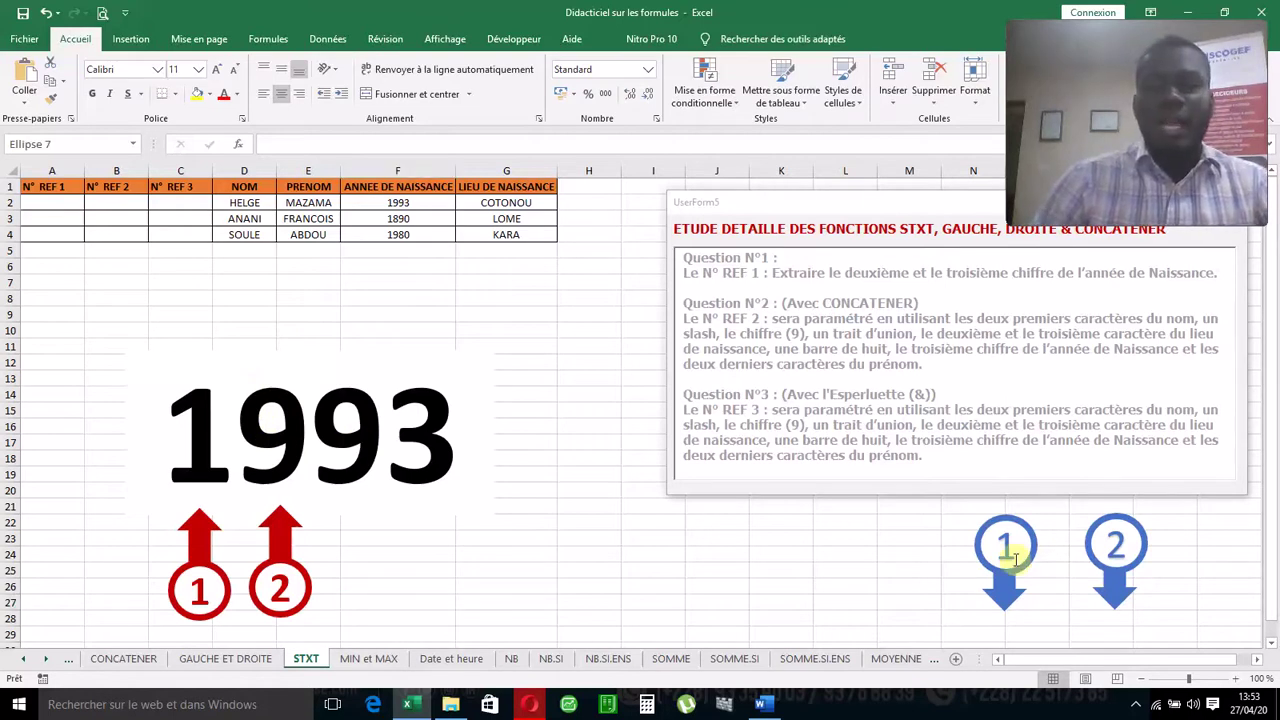
Step: Move the blue arrows numbered 1 and 2 above the second and third digits of the large 1993
click(930, 586)
mouse_move(1000, 586)
mouse_down()
mouse_move(790, 500)
mouse_move(422, 318)
mouse_move(278, 331)
mouse_move(271, 348)
mouse_up()
drag(1100, 558, 332, 326)
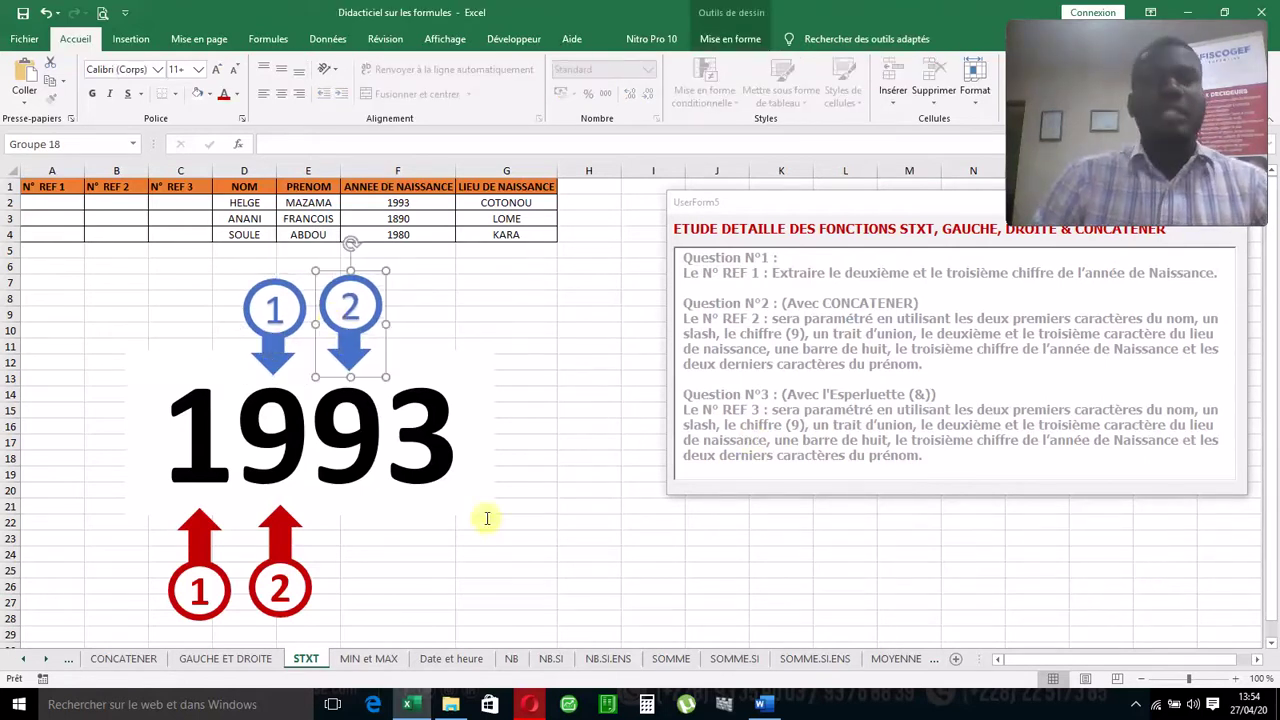
click(516, 570)
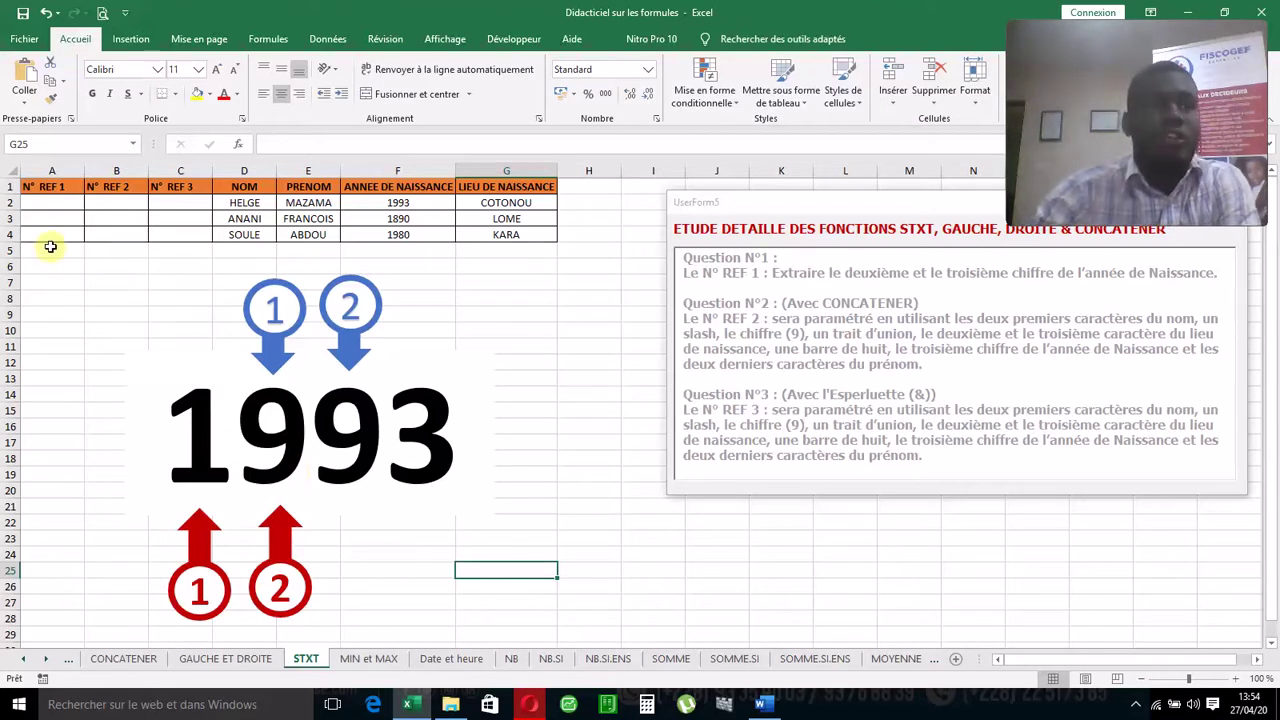
Step: Enter the formula =STXT(F2;2;2) in cell A2 to extract the second and third digits of the birth year
click(50, 203)
text(=)
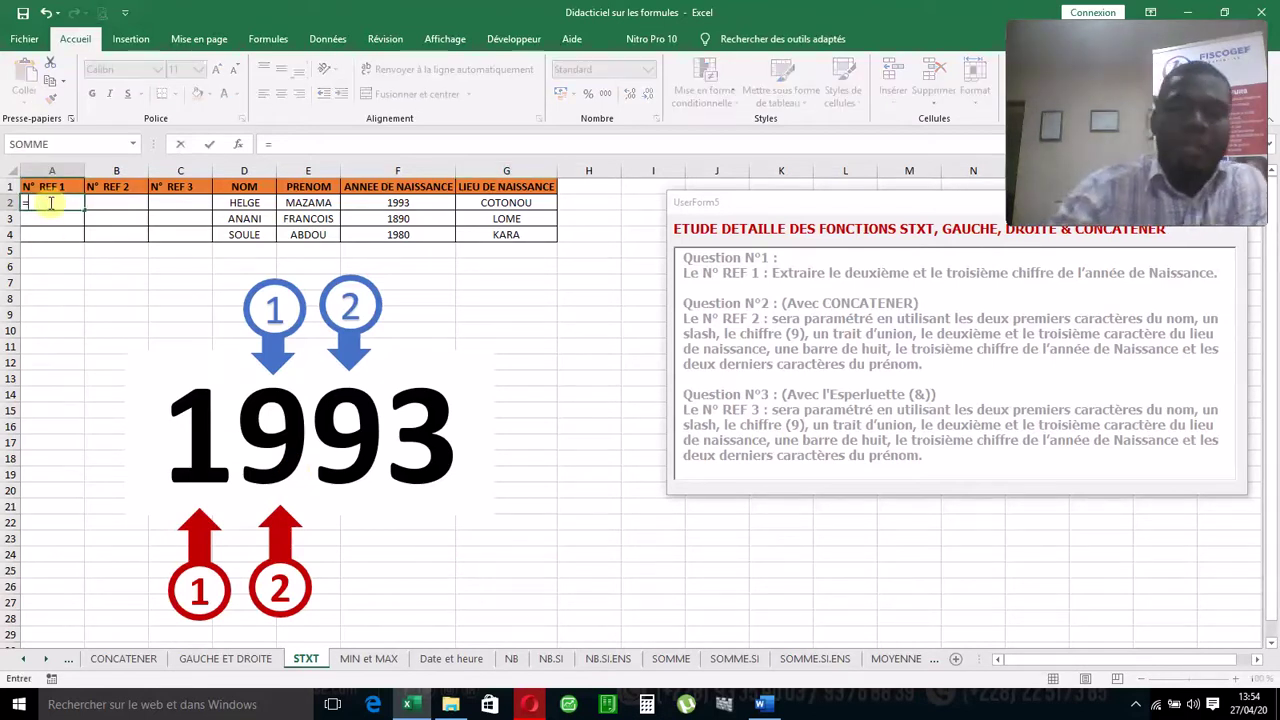
text(STXT)
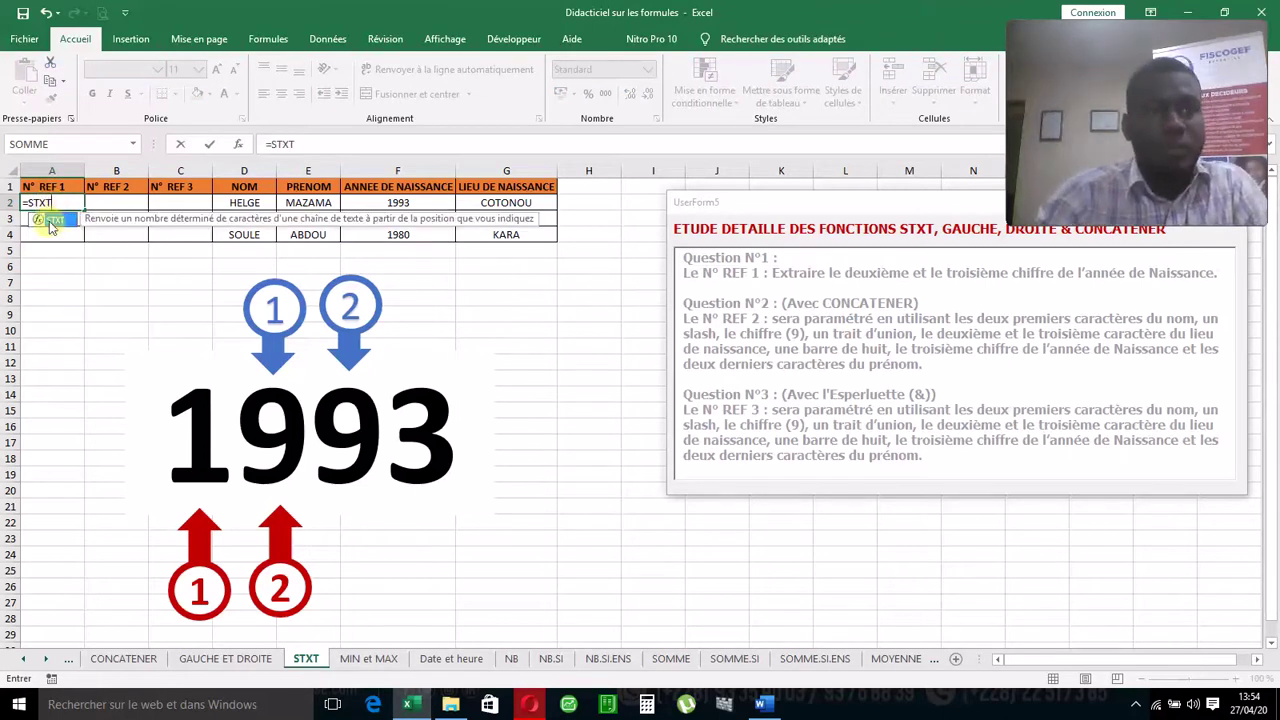
double_click(52, 221)
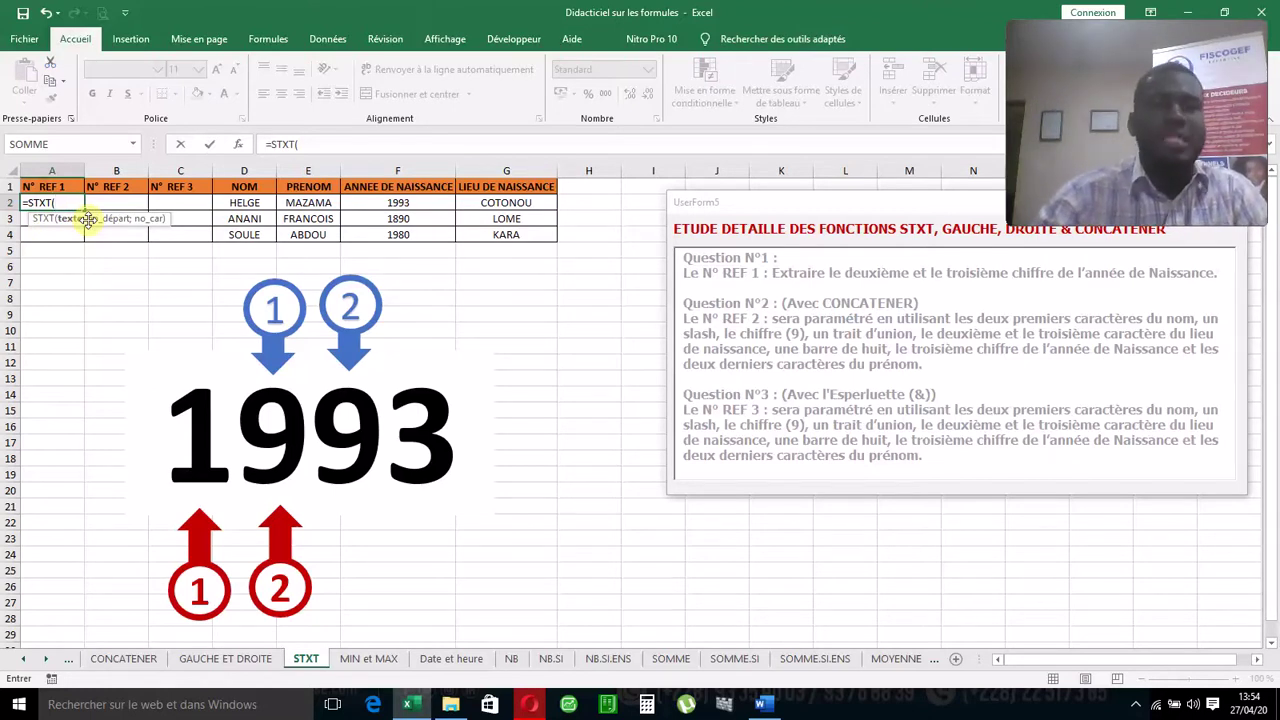
click(414, 204)
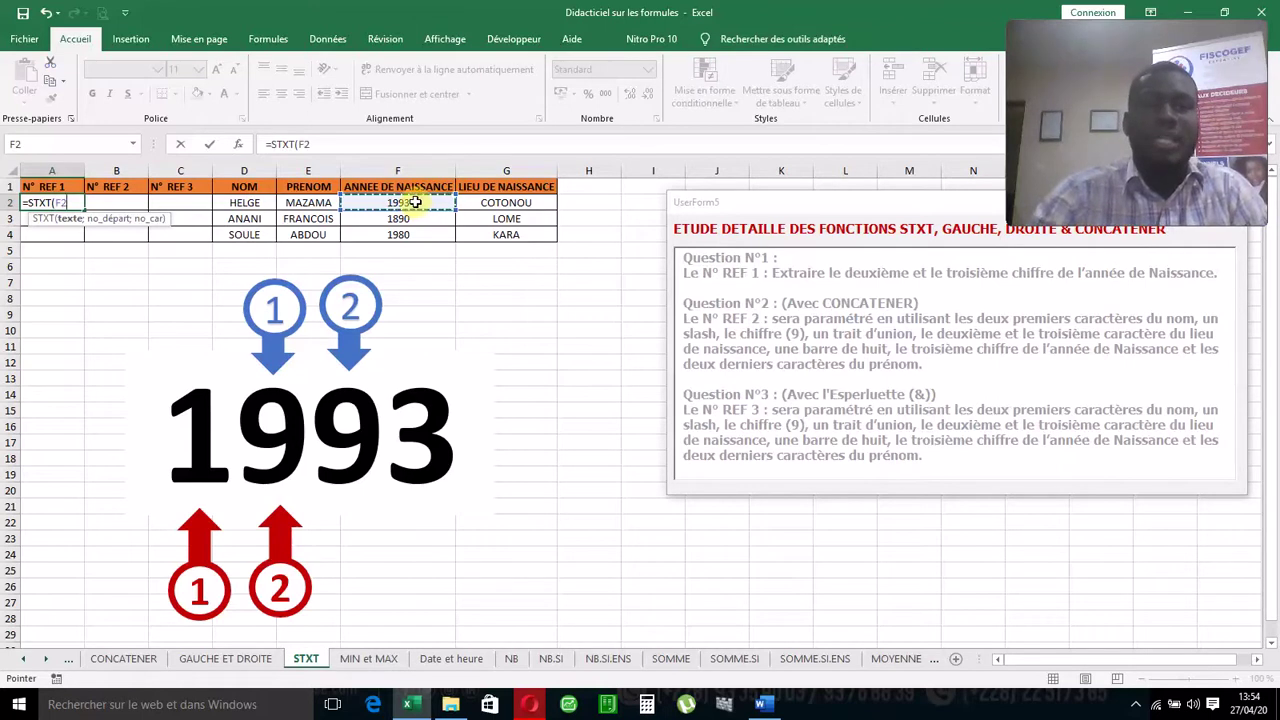
text(.)
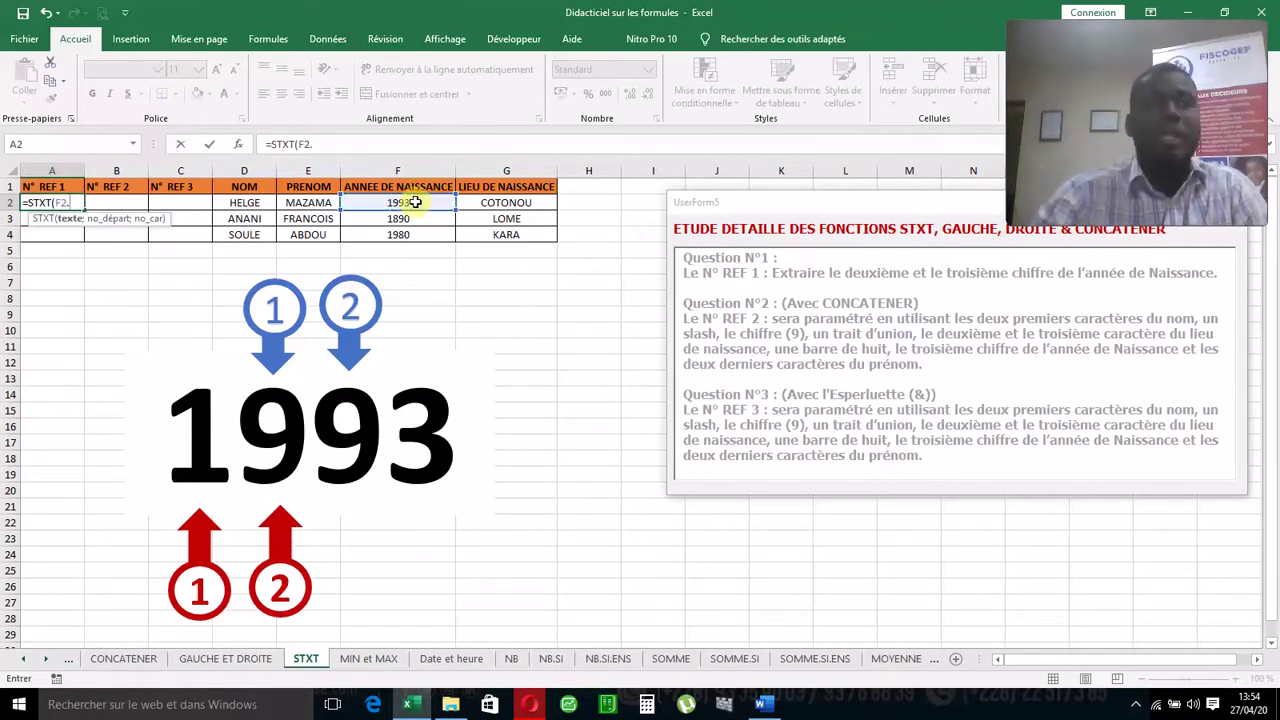
key(BackSpace)
text(;)
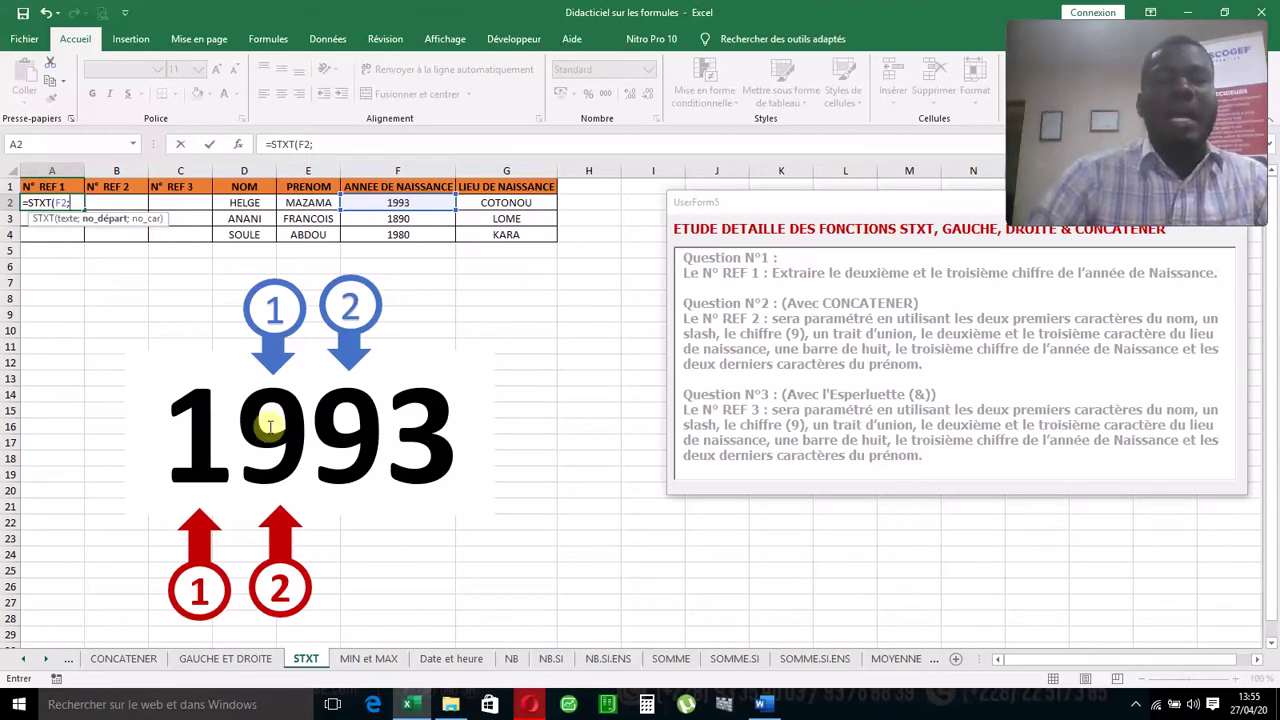
text(2;)
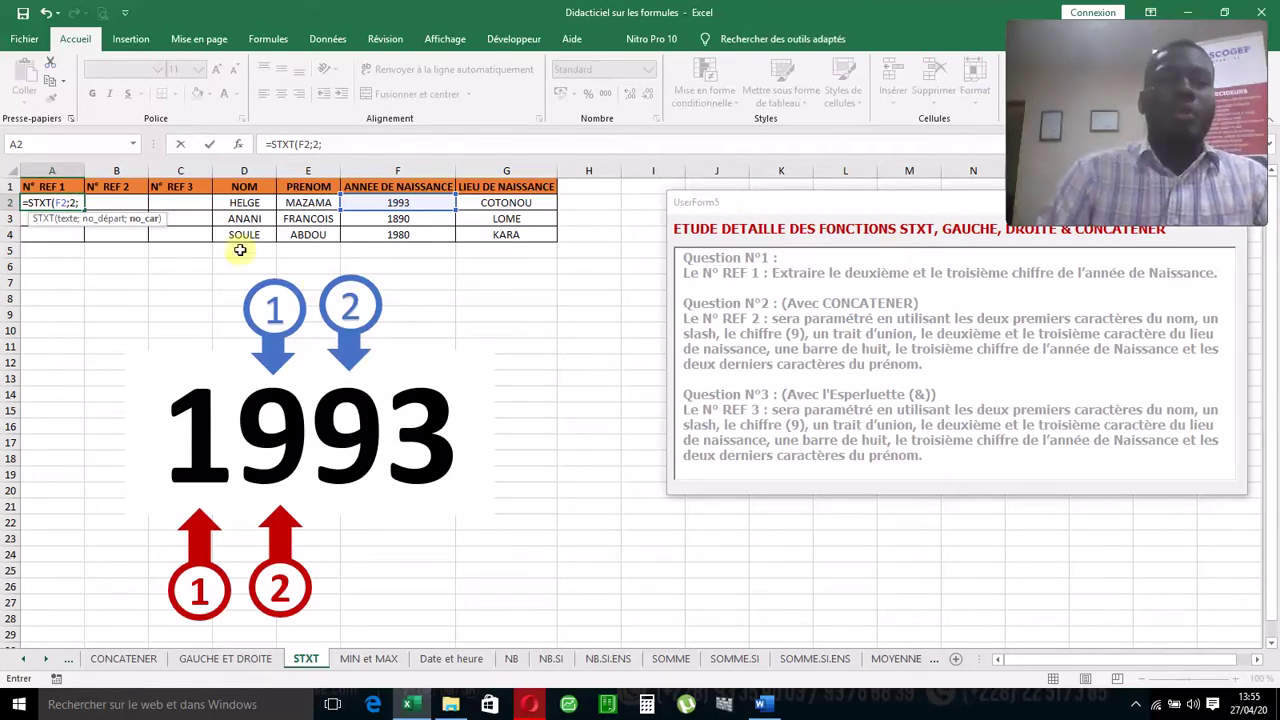
text(2)
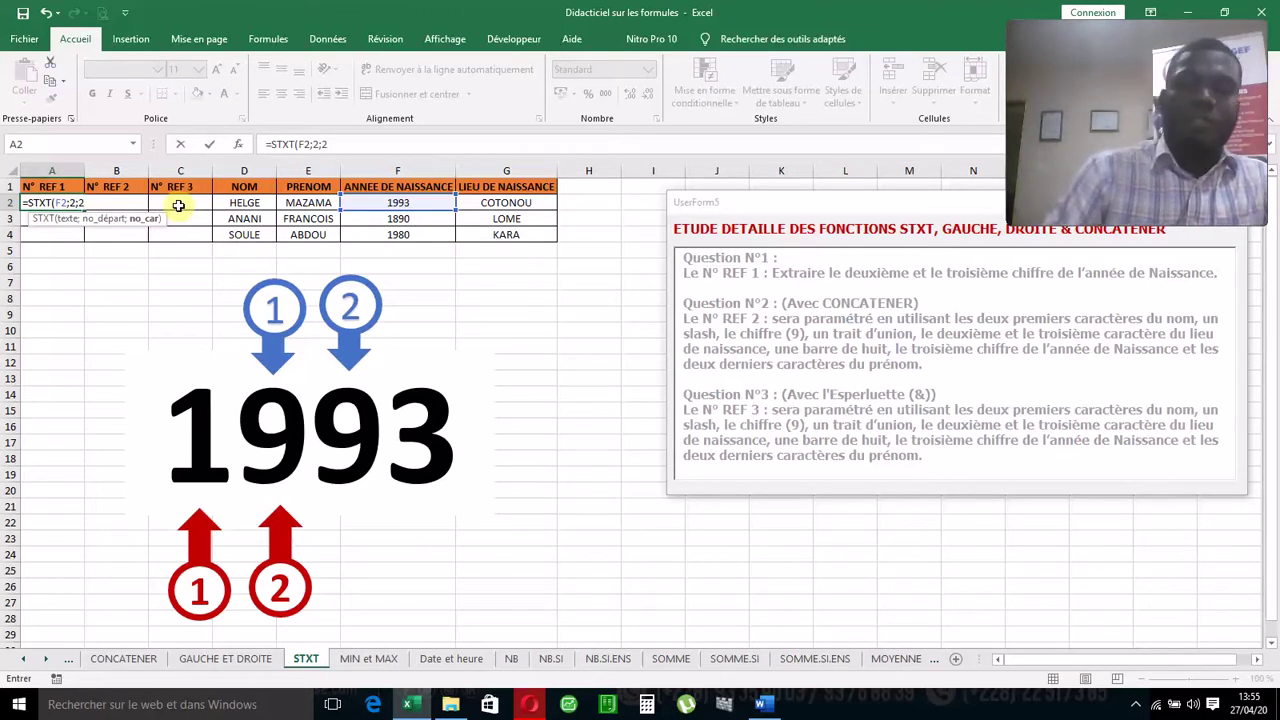
text())
key(Return)
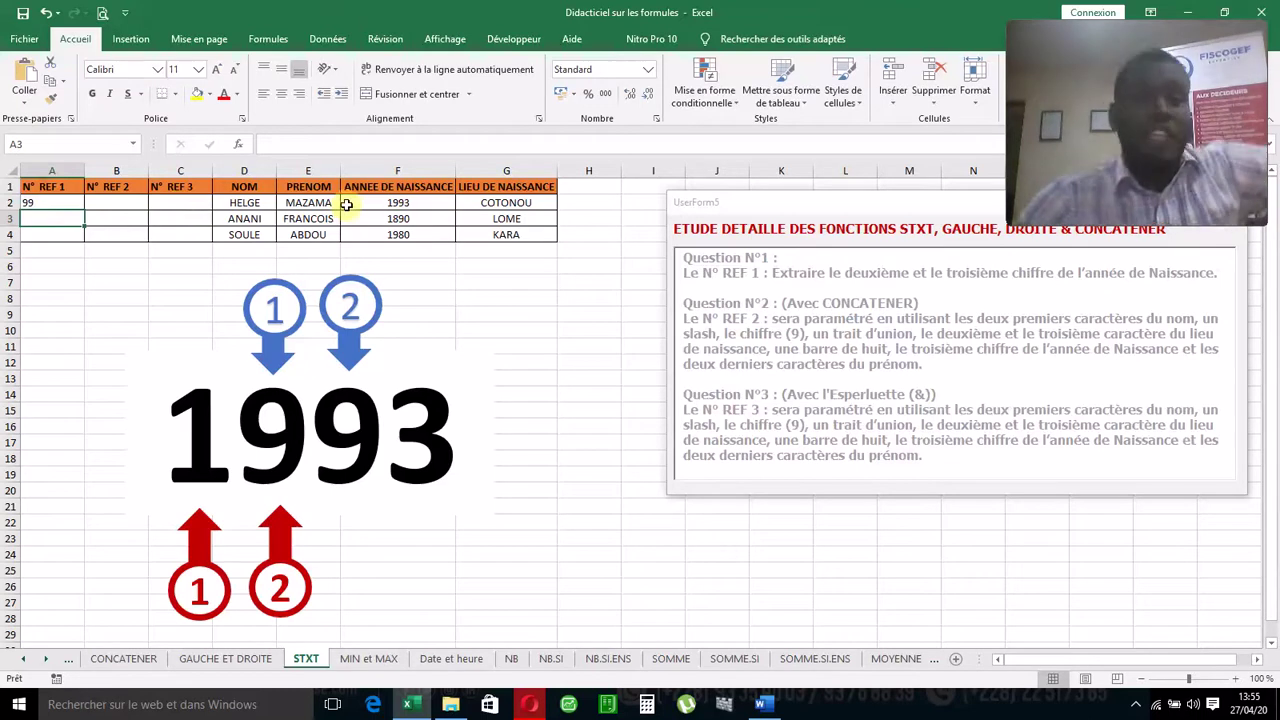
Step: Fill the STXT formula from A2 down the N° REF 1 column to A4
click(389, 204)
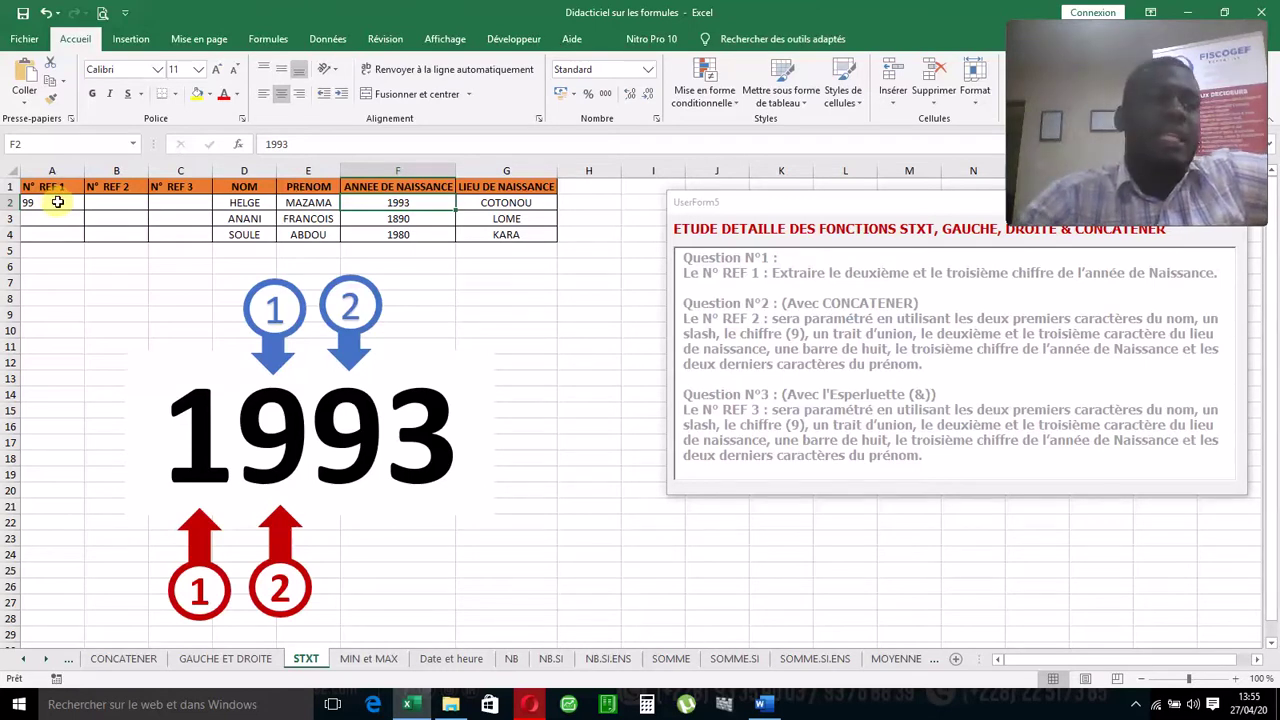
click(56, 202)
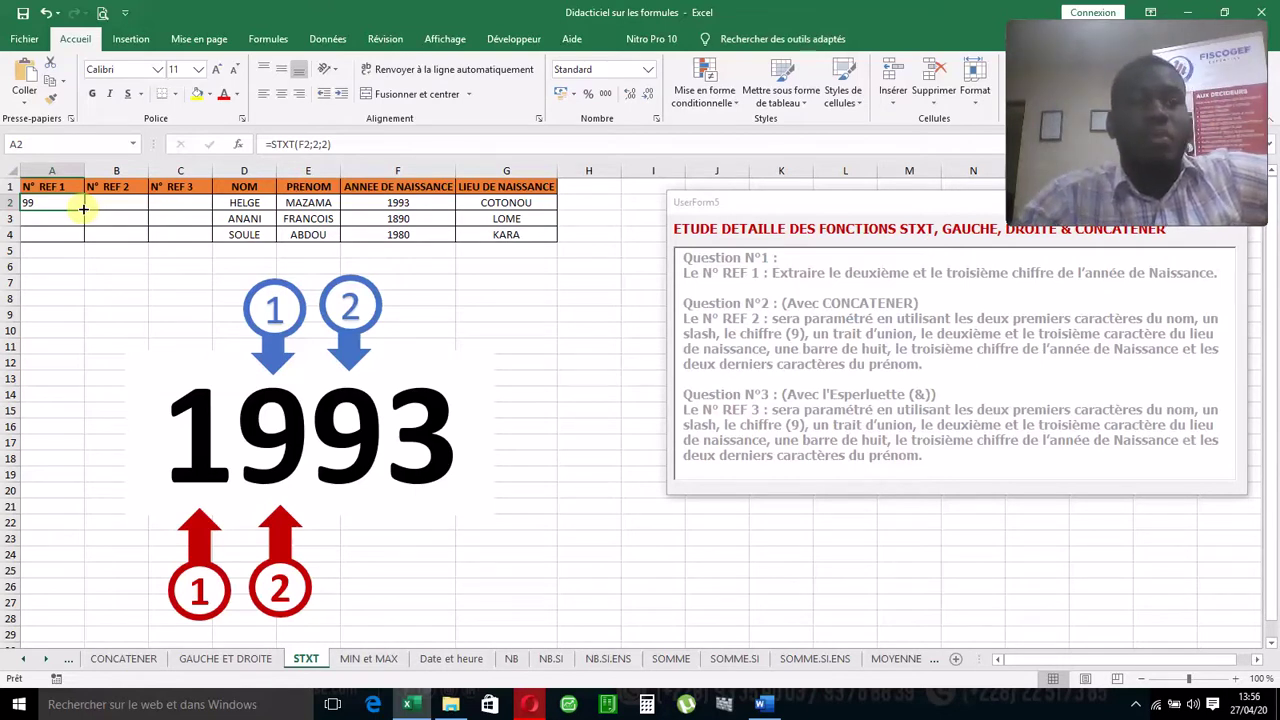
double_click(83, 208)
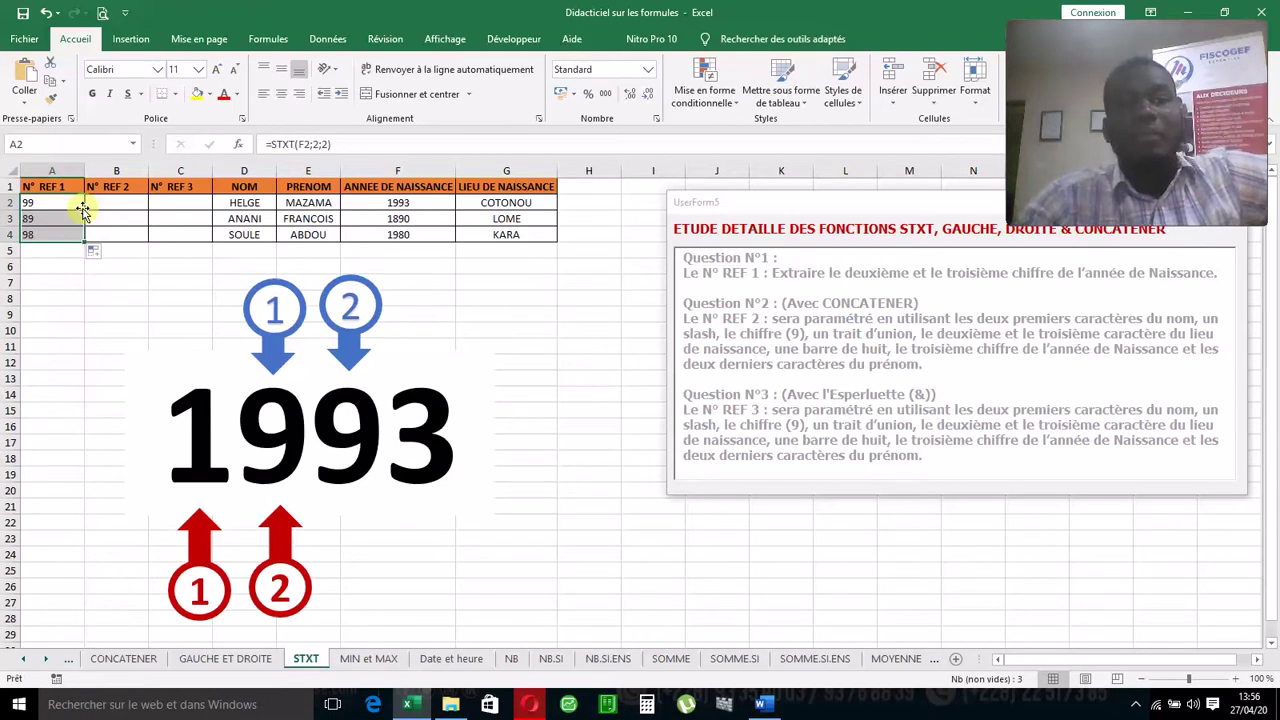
Step: Compare the extracted digits in A3 and A4 with the birth years in F3 and F4
click(75, 219)
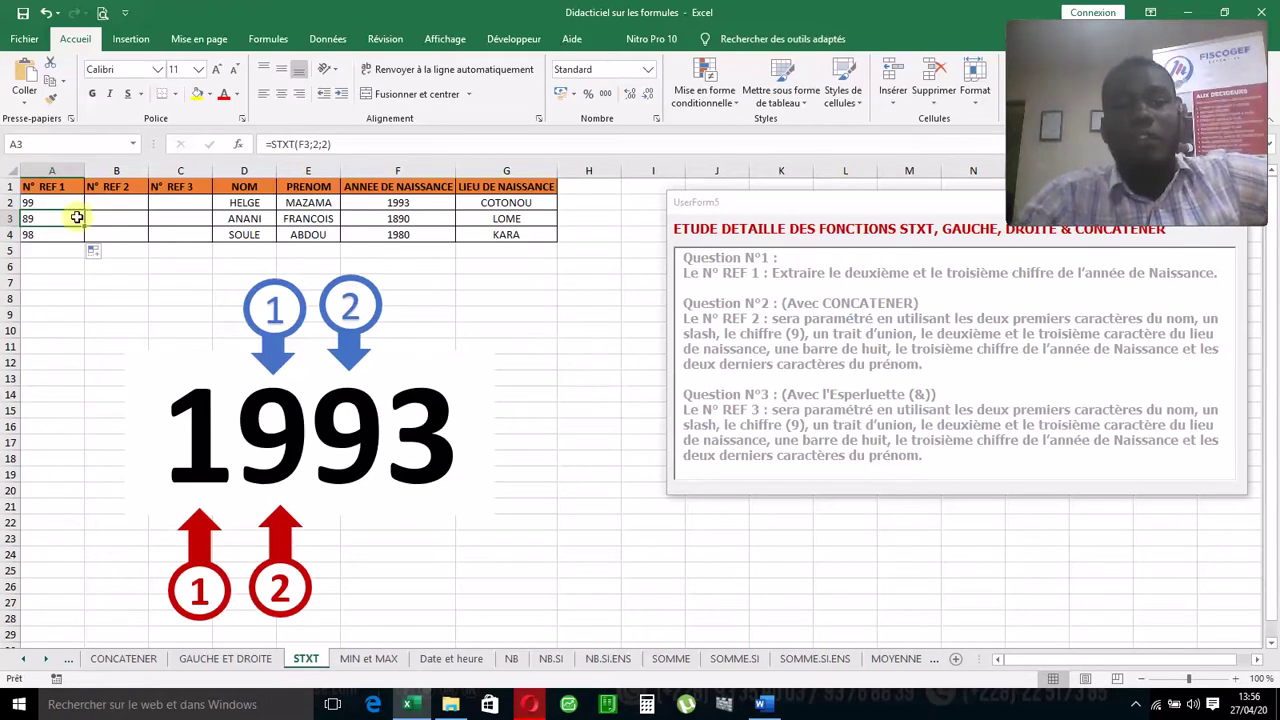
click(379, 222)
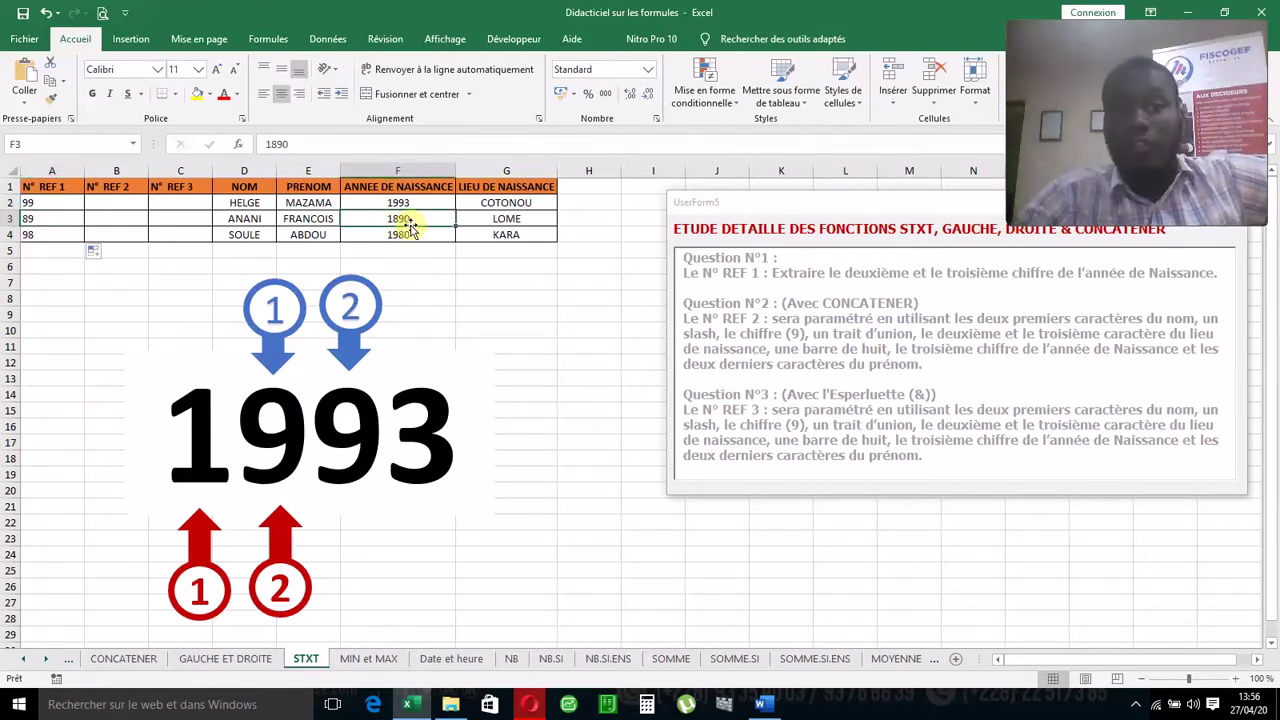
click(42, 233)
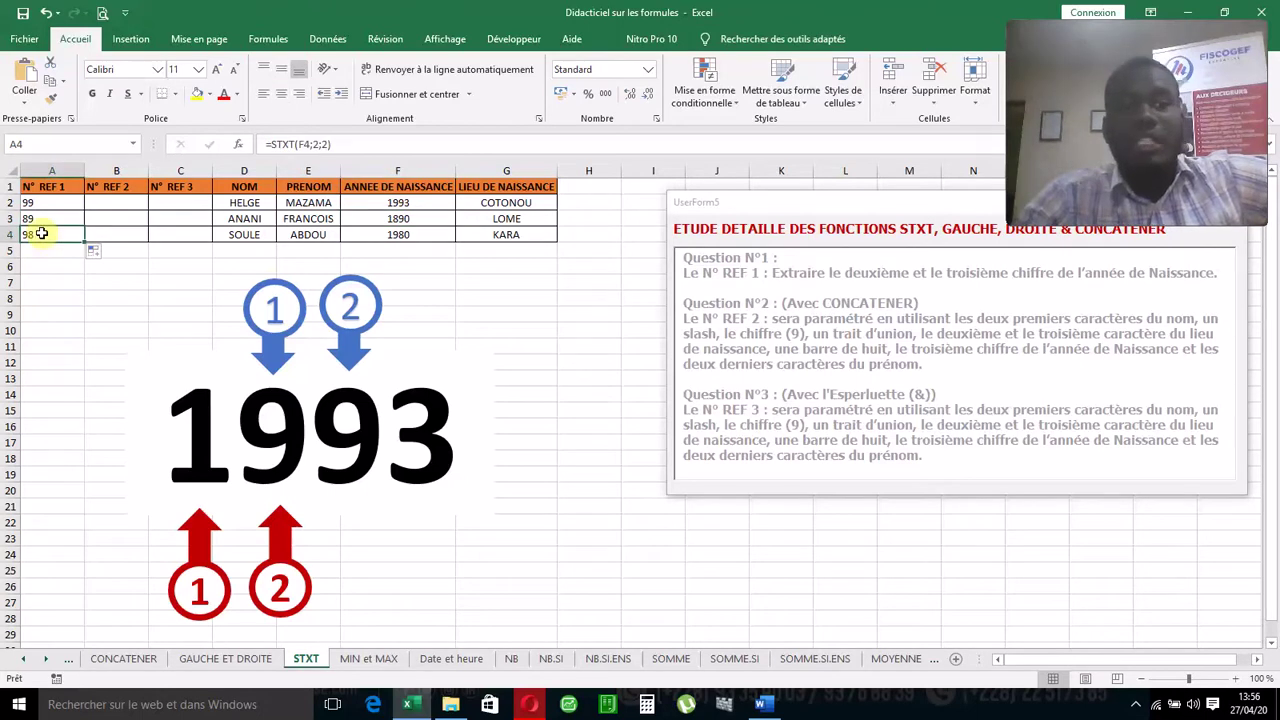
click(395, 233)
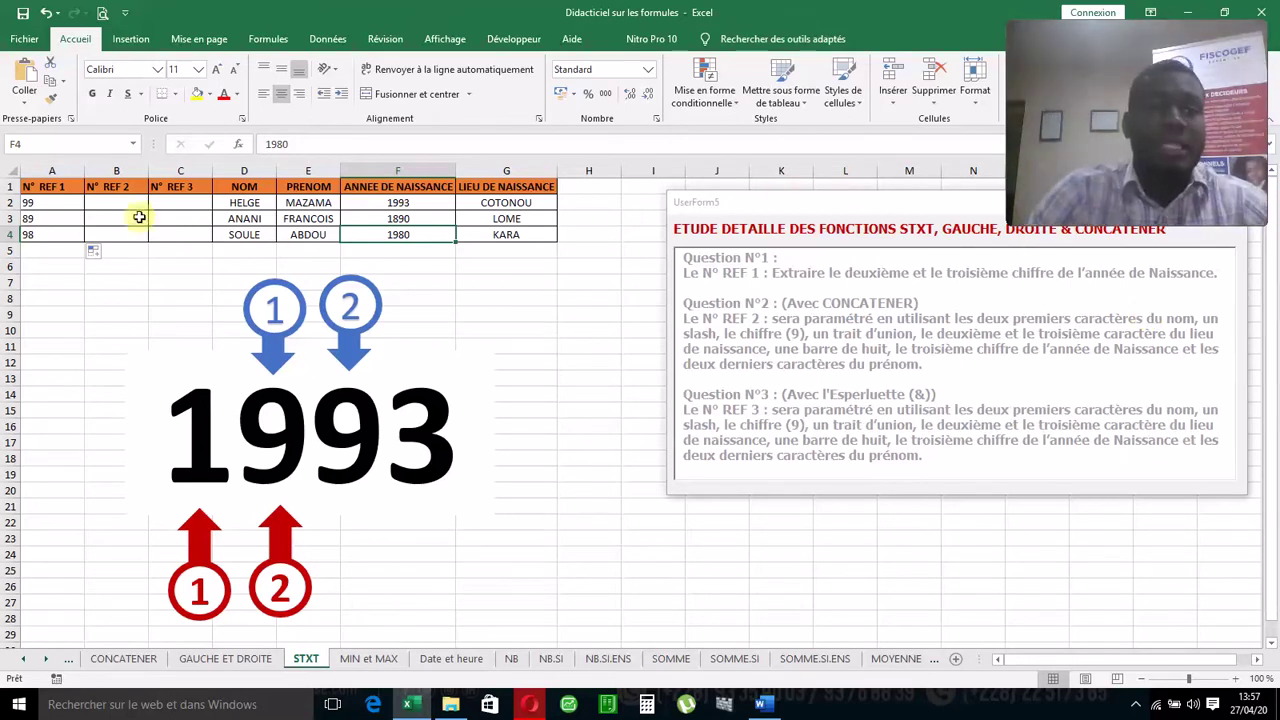
Step: Begin a CONCATENER formula in cell B2 of the N° REF 2 column
click(129, 209)
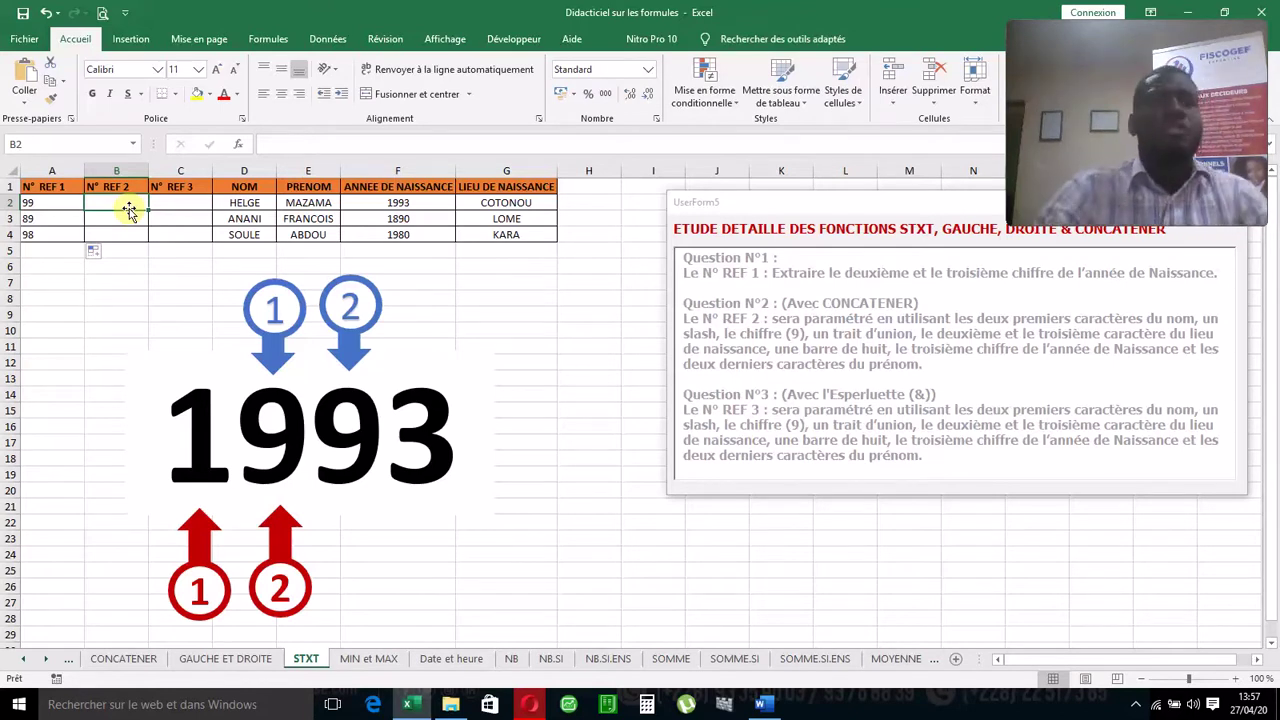
text(=)
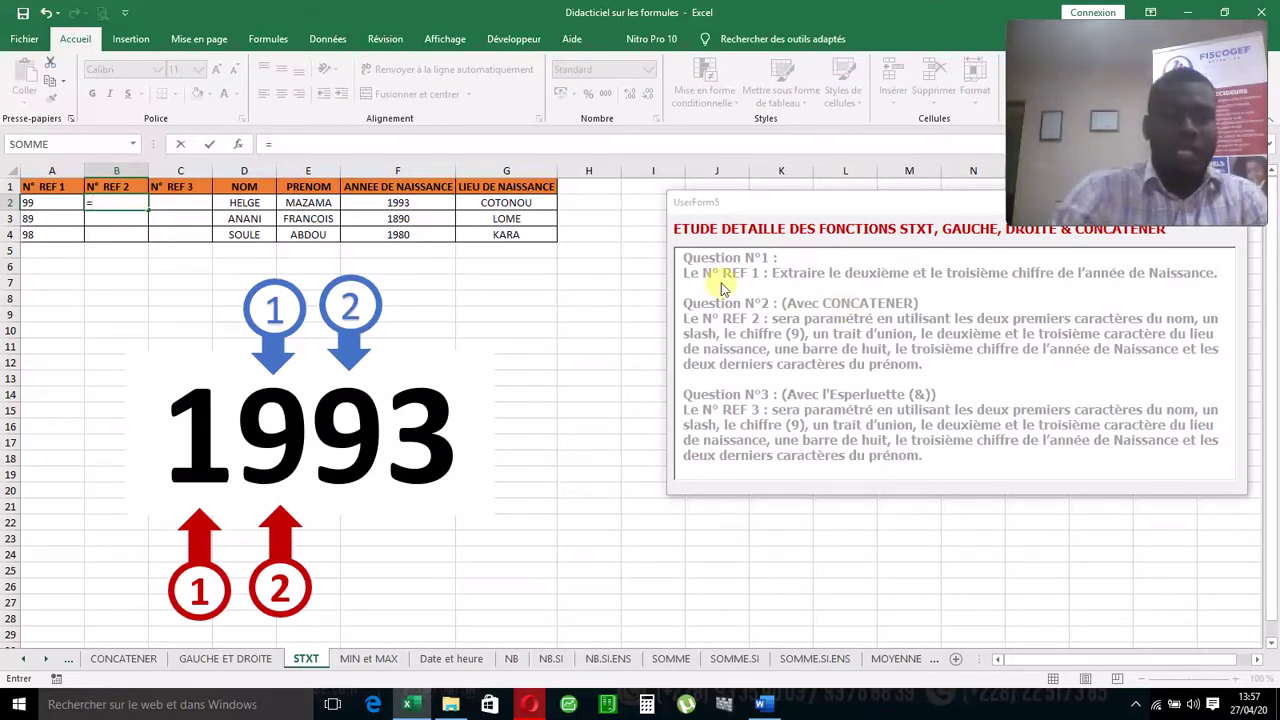
text(conca)
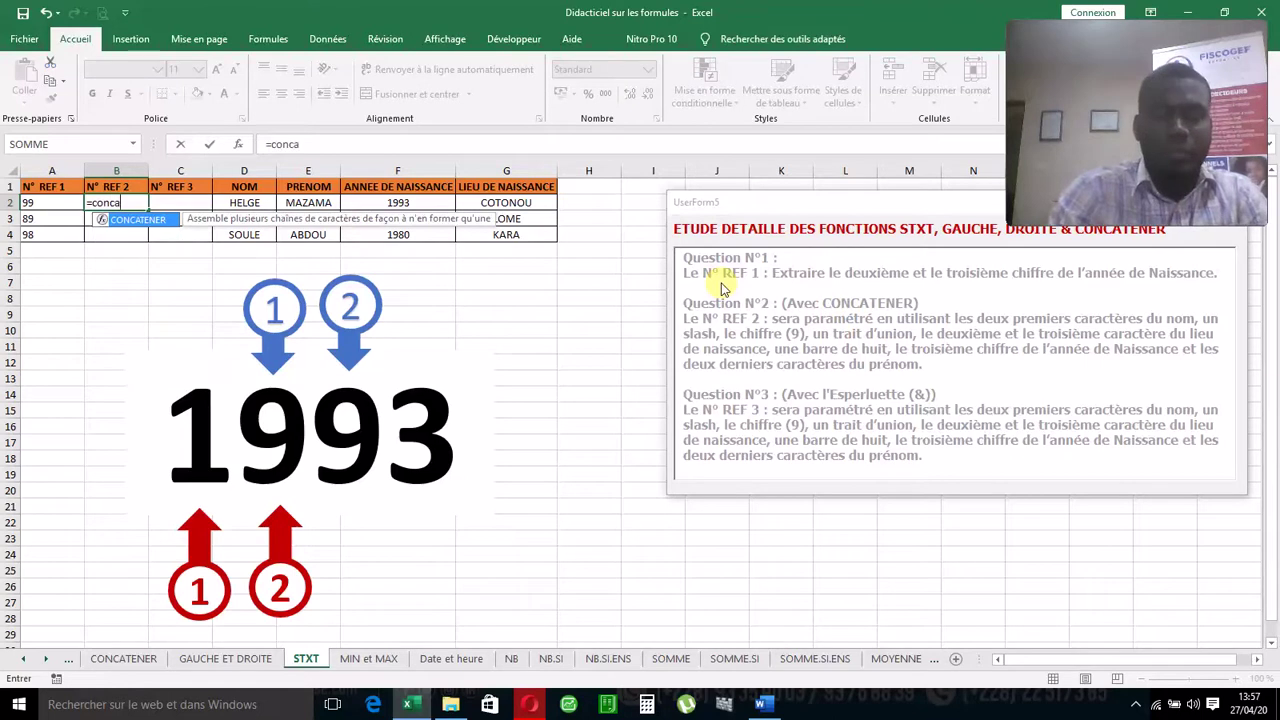
text(tener)
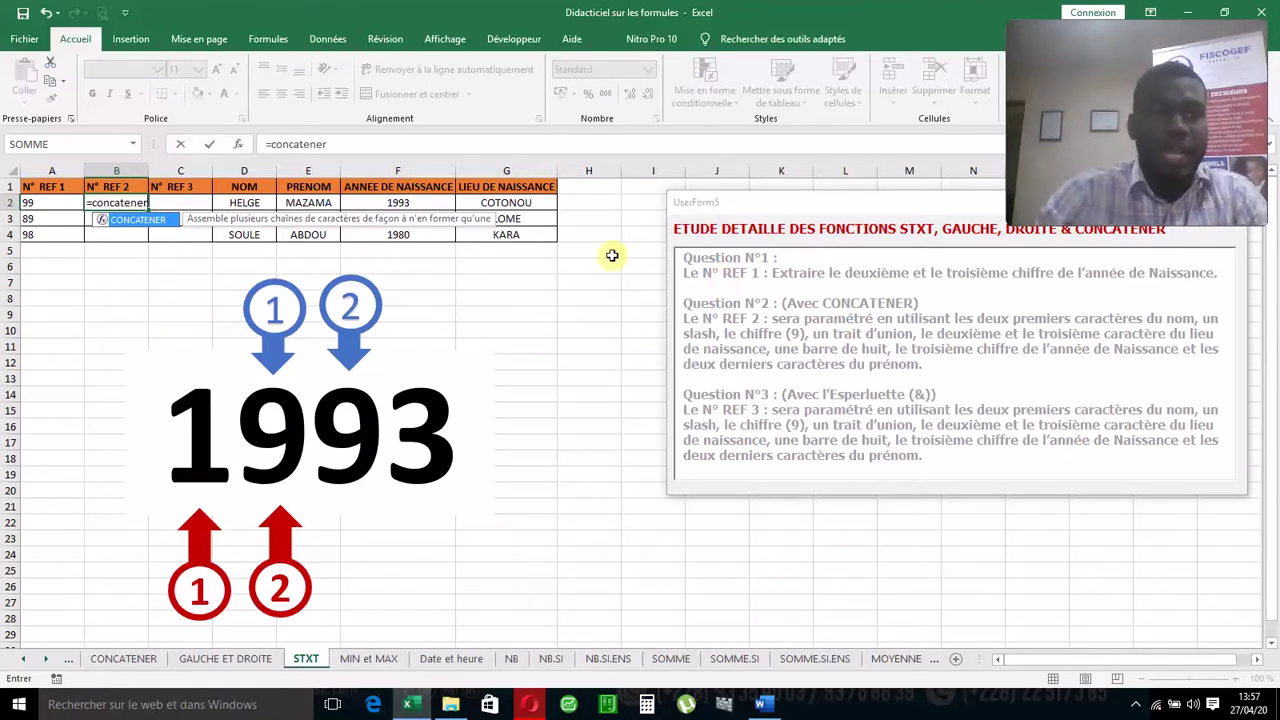
double_click(155, 220)
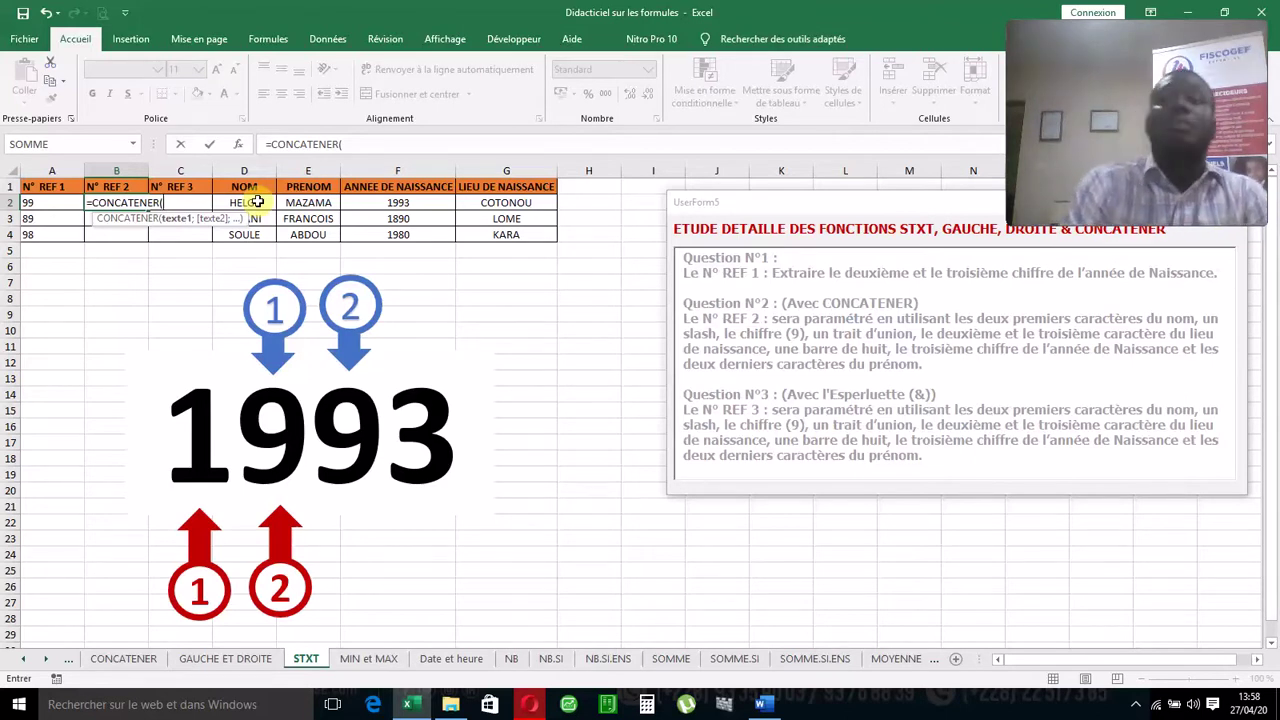
Step: Add GAUCHE(D2;2) as the first CONCATENER argument to take the first two characters of the NOM
text(gauc)
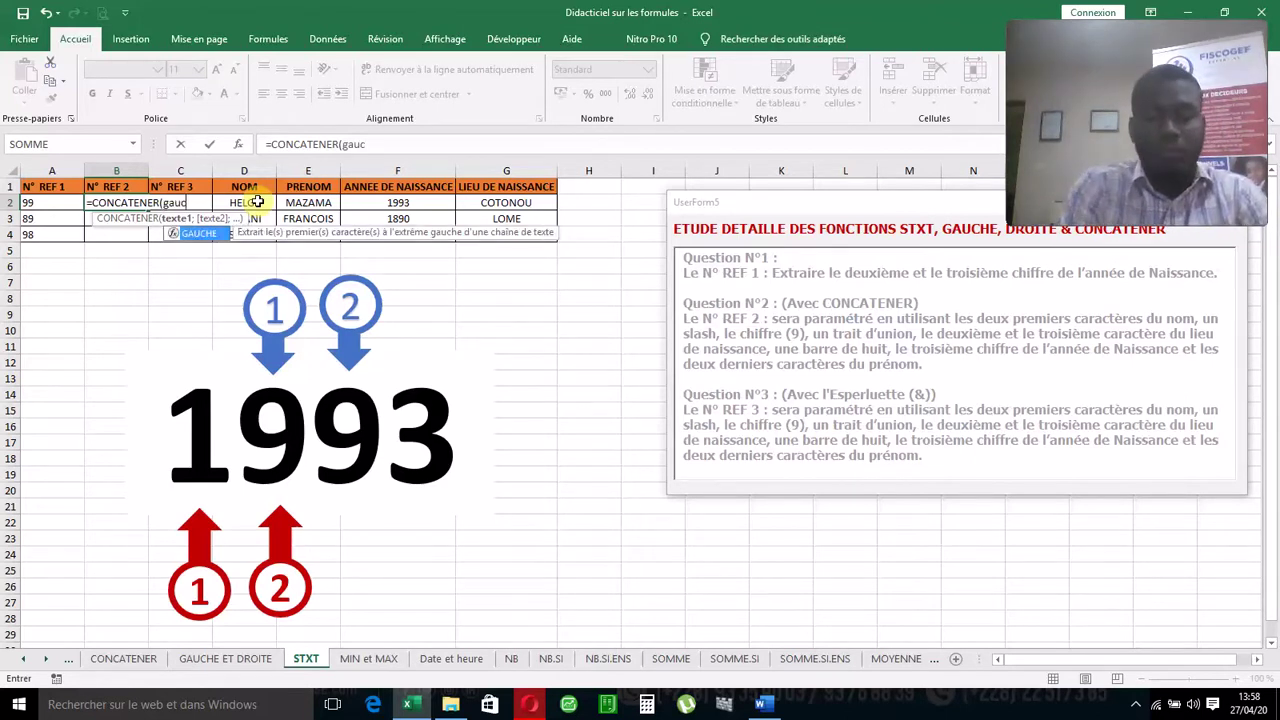
text(he)
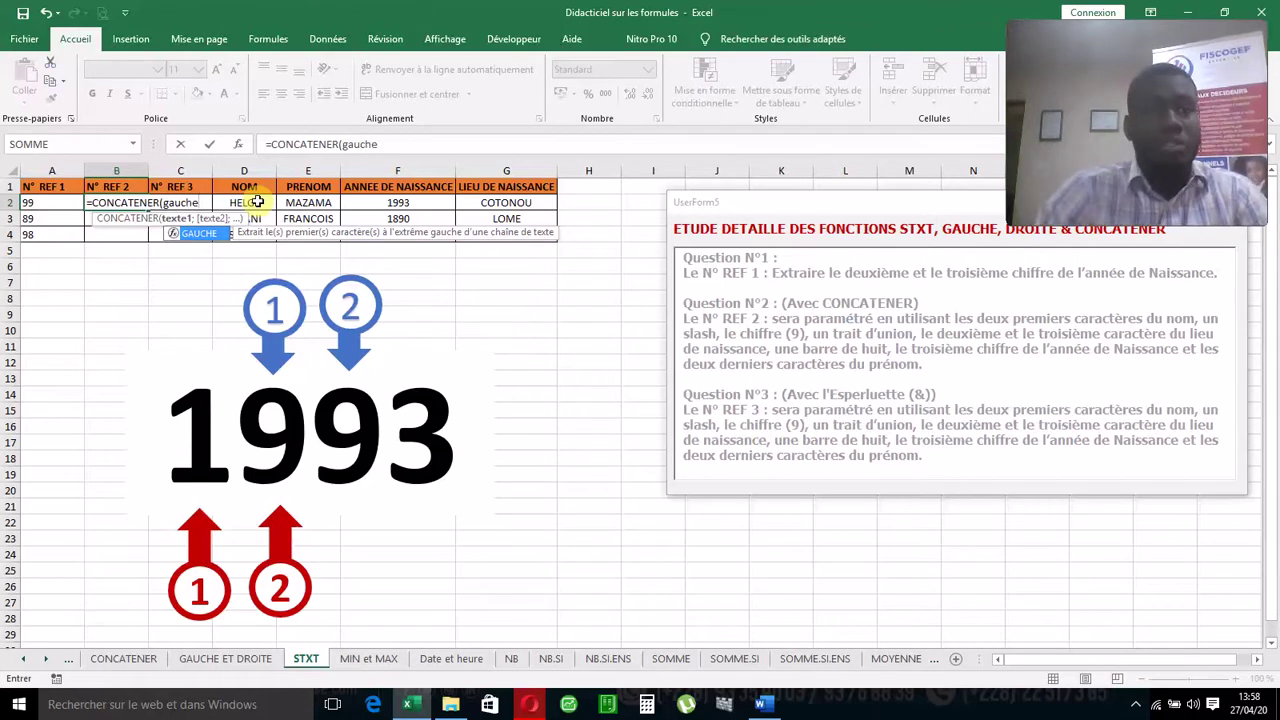
key(Tab)
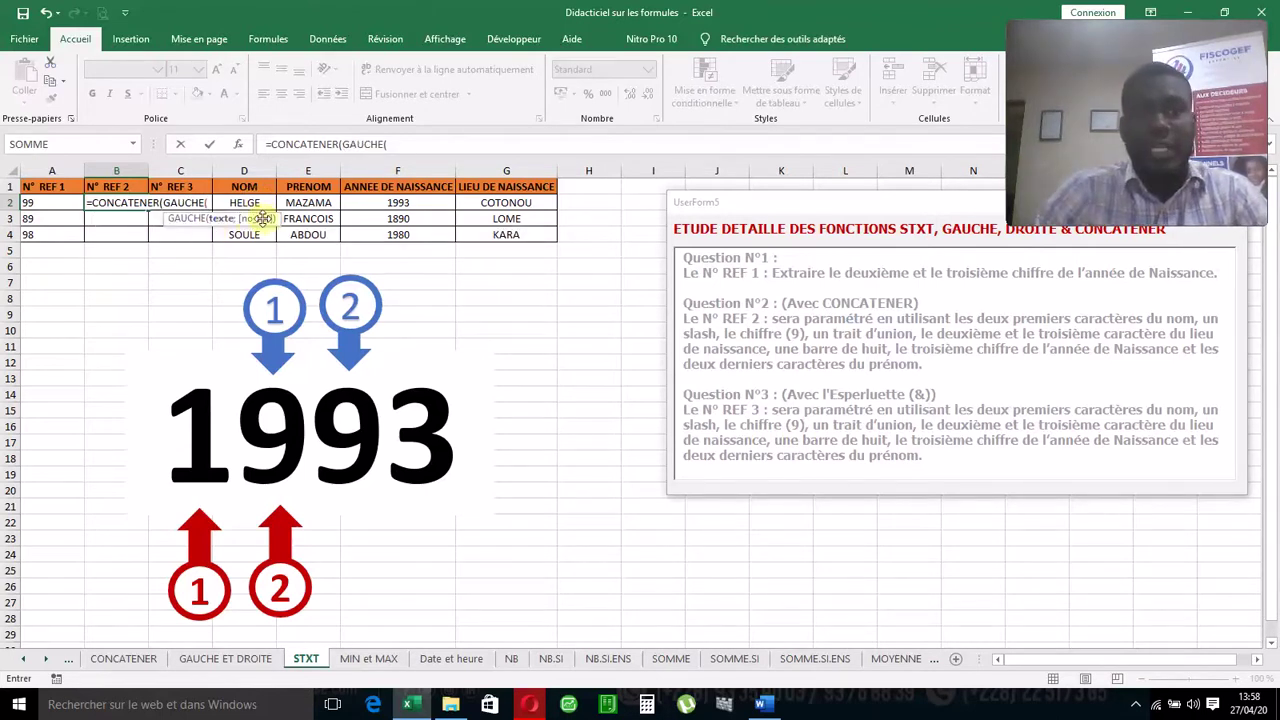
click(251, 202)
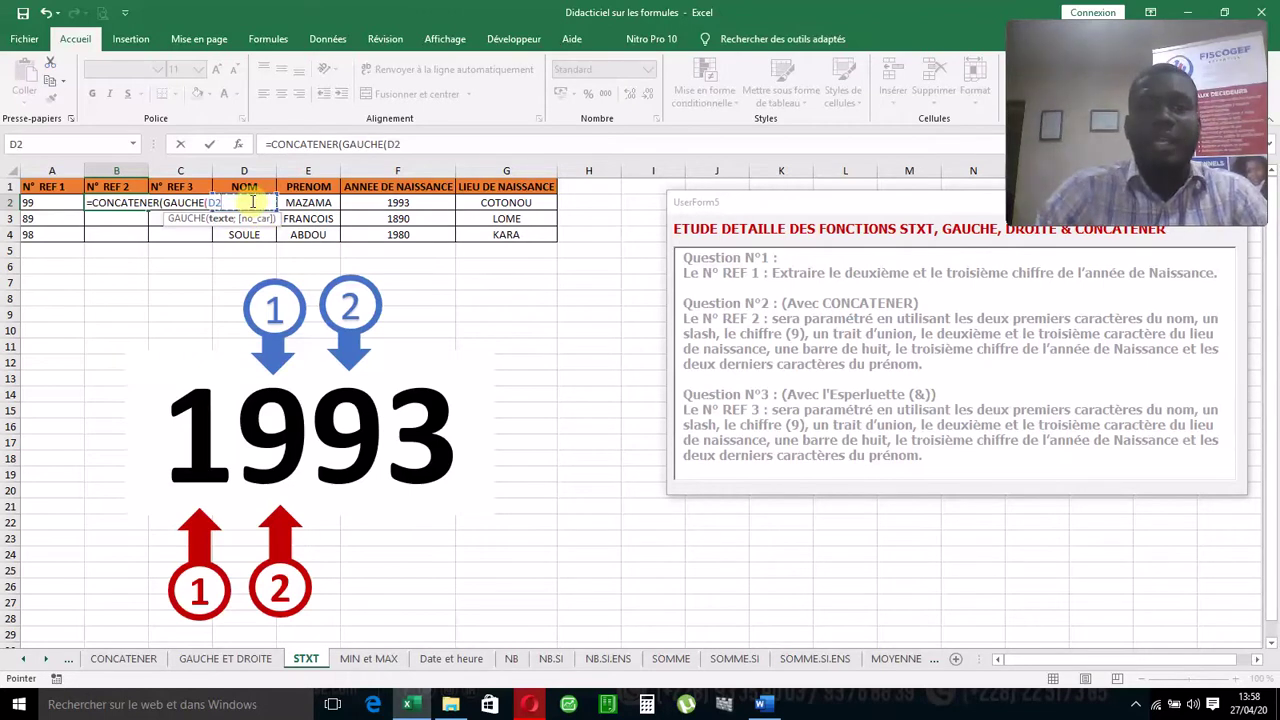
text(,)
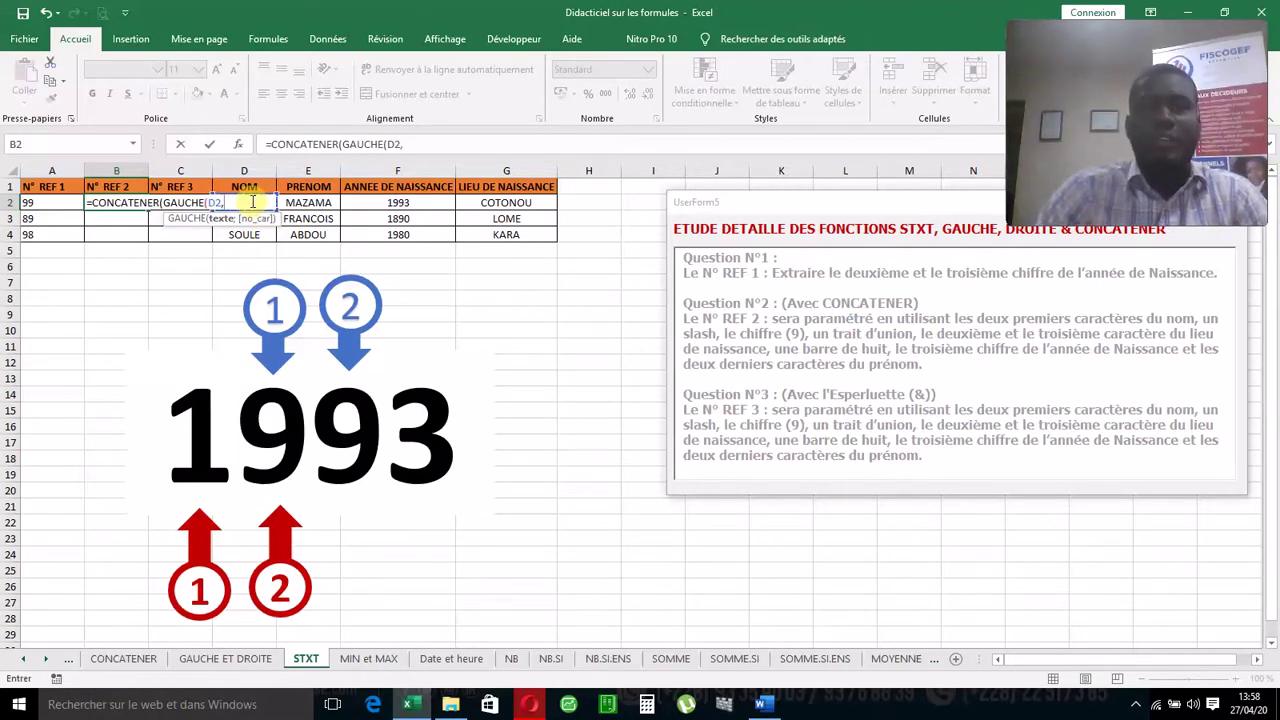
key(BackSpace)
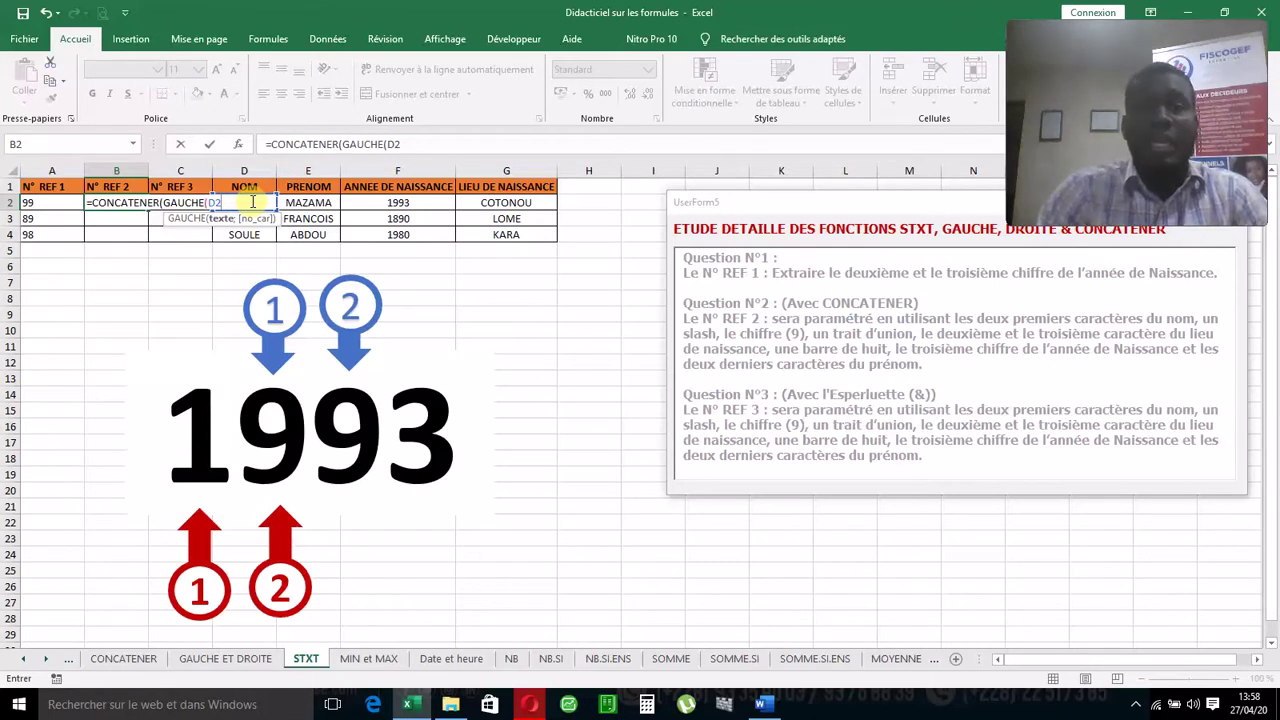
text(.)
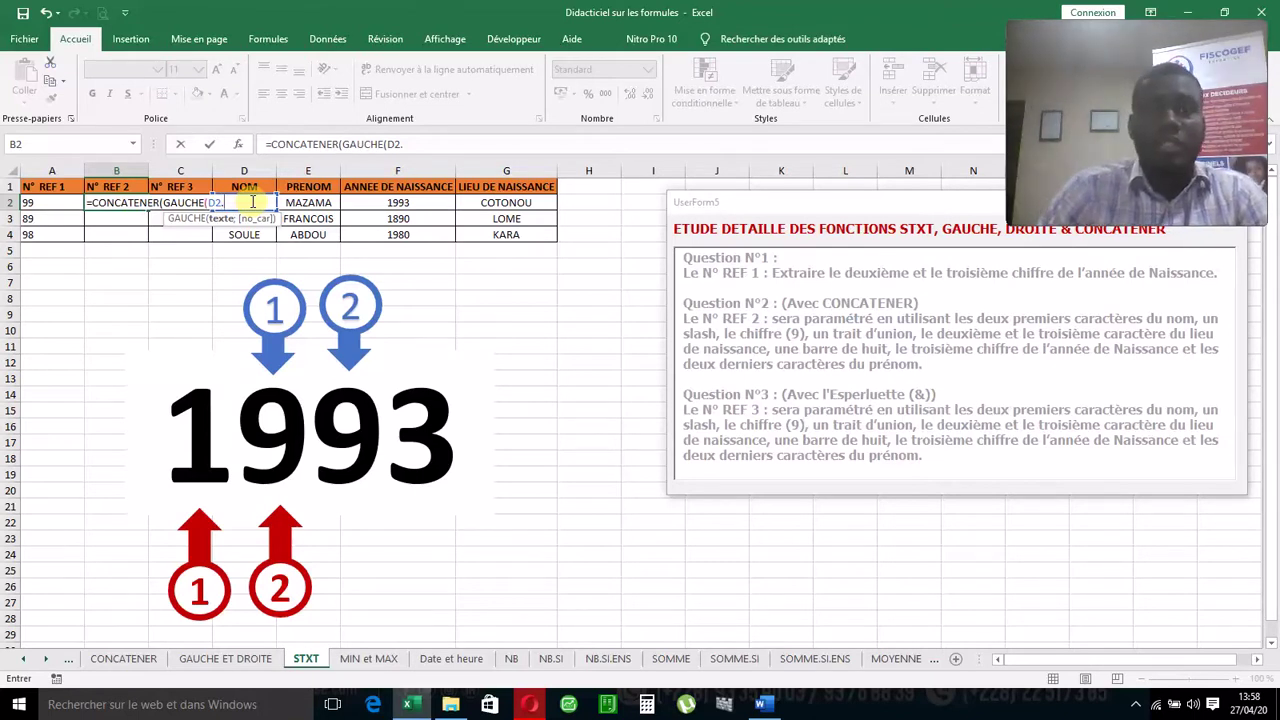
text(;)
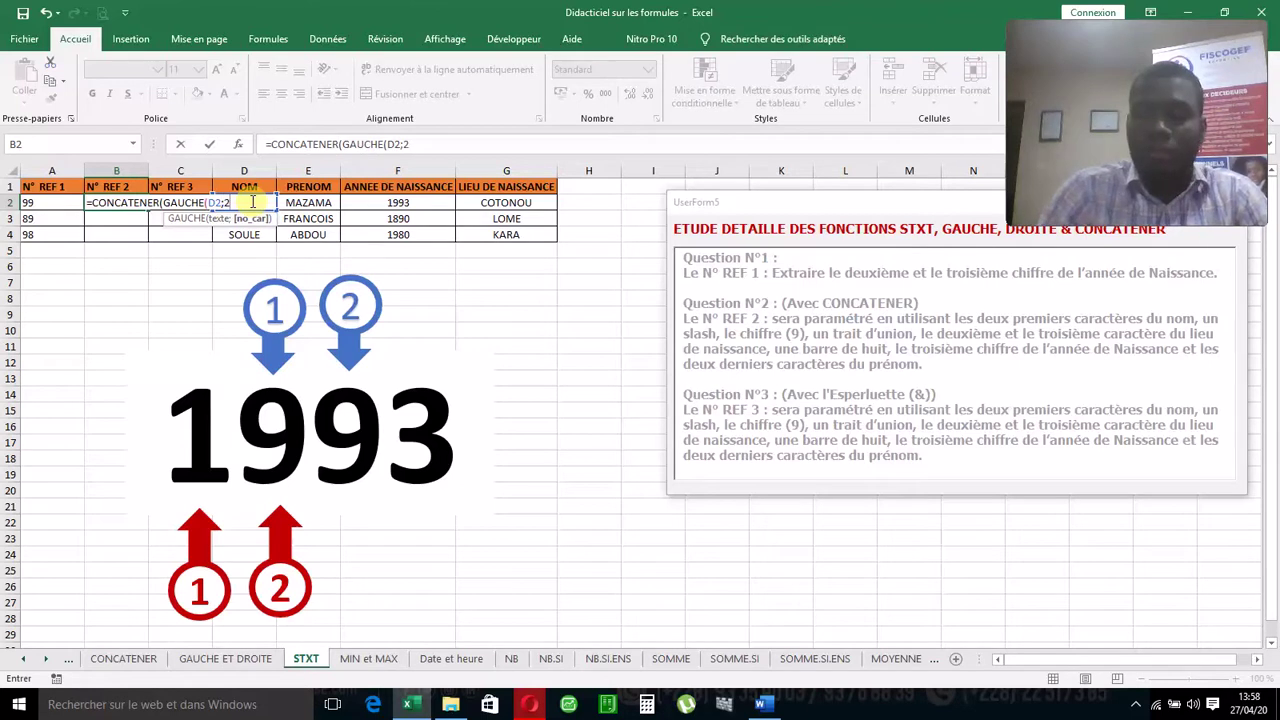
text(2))
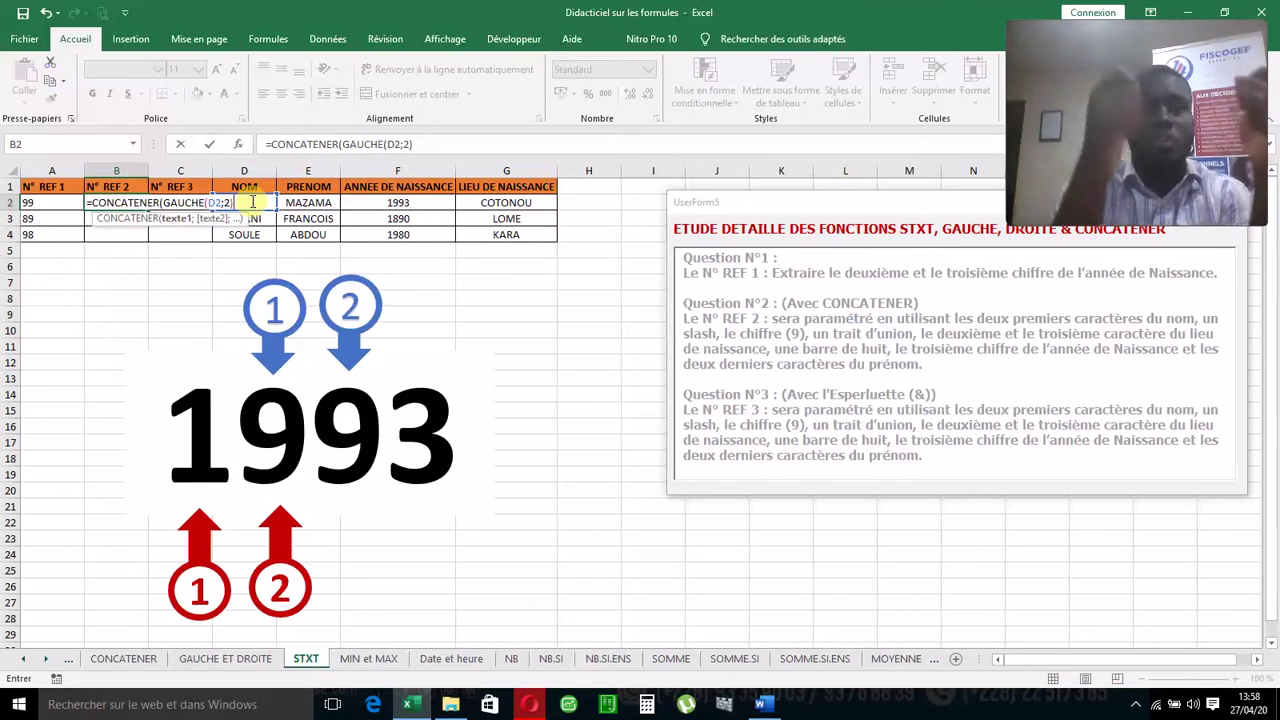
Step: Append the slash "/", the number 9 and the hyphen "-" as the following arguments of the B2 formula
text(;)
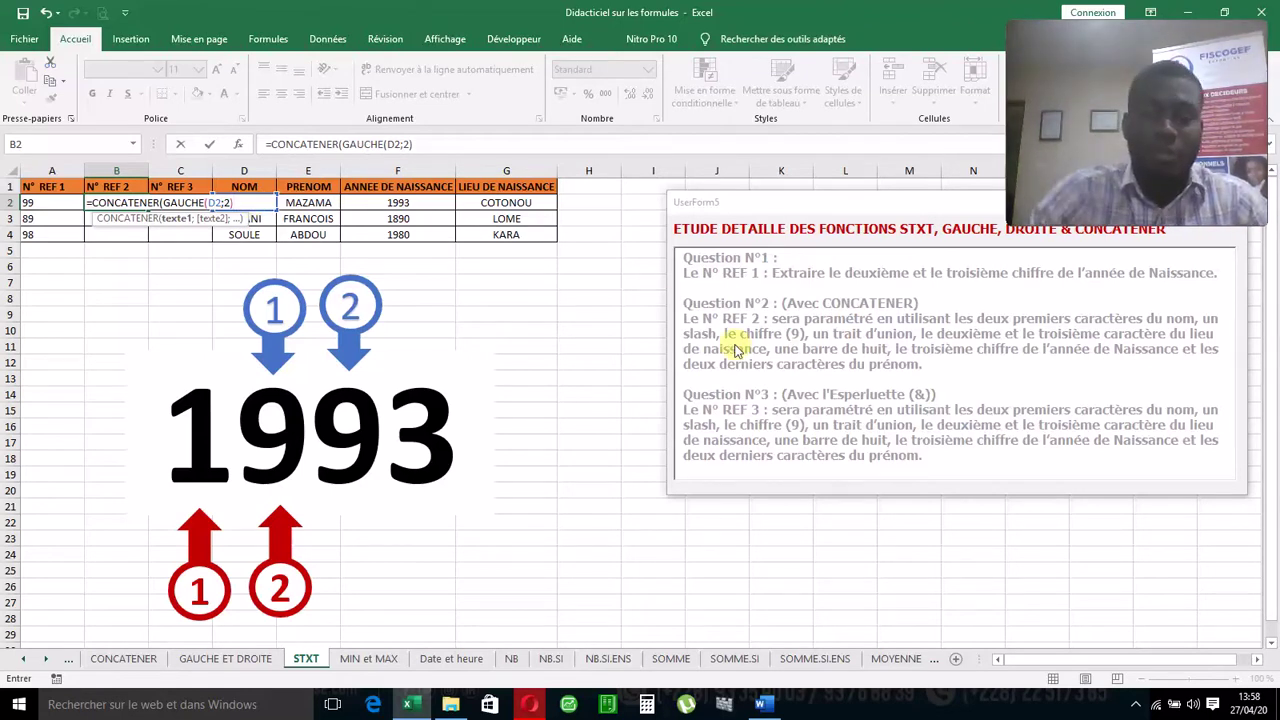
text(;"/)
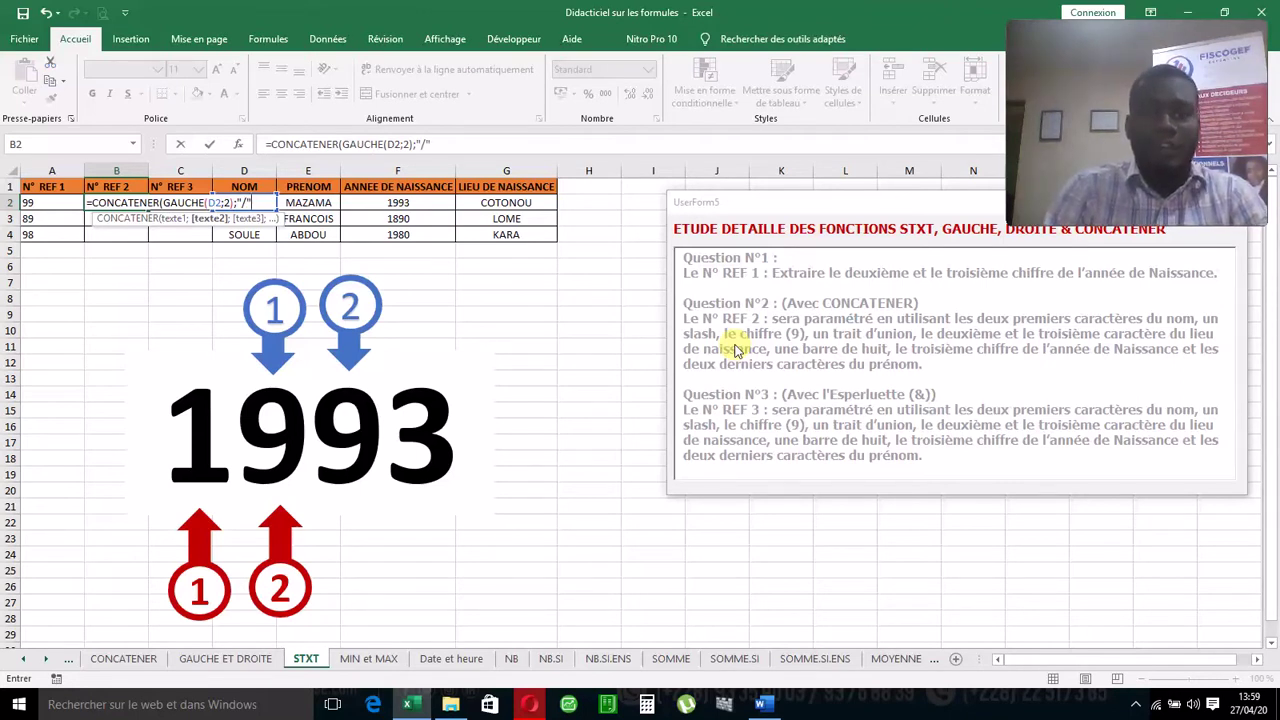
text(;)
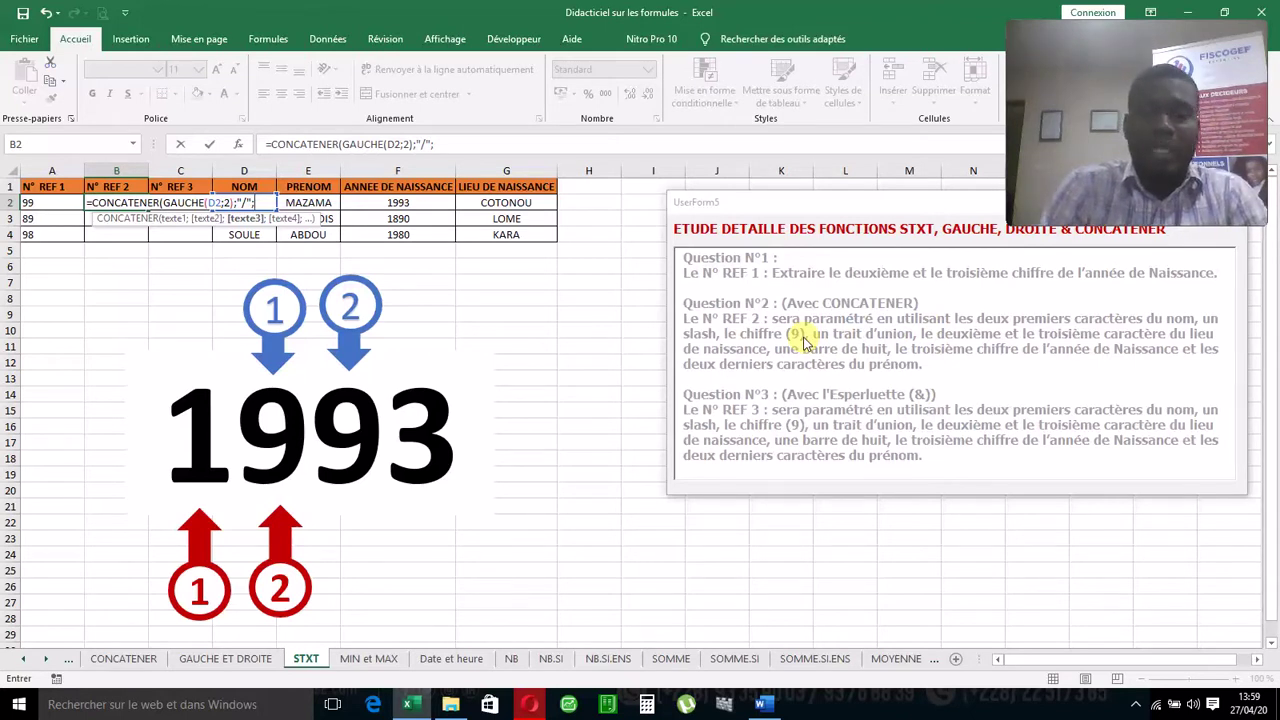
text(c)
key(BackSpace)
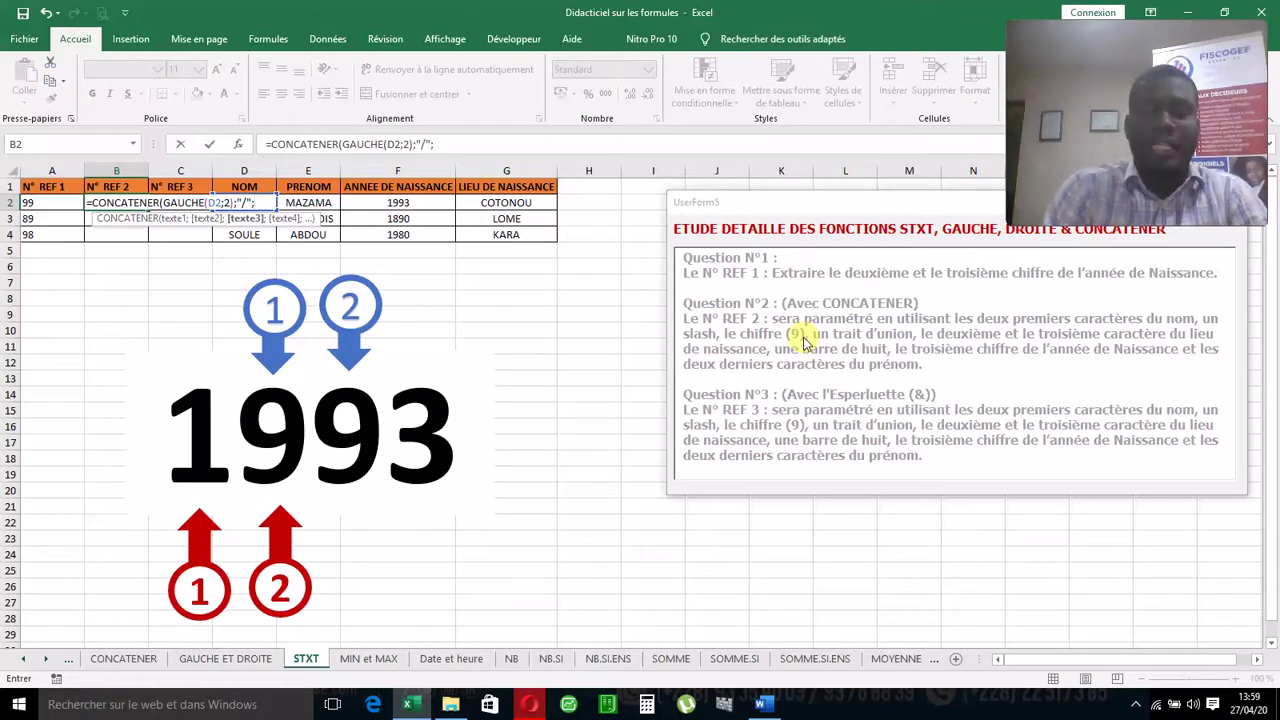
text(9.)
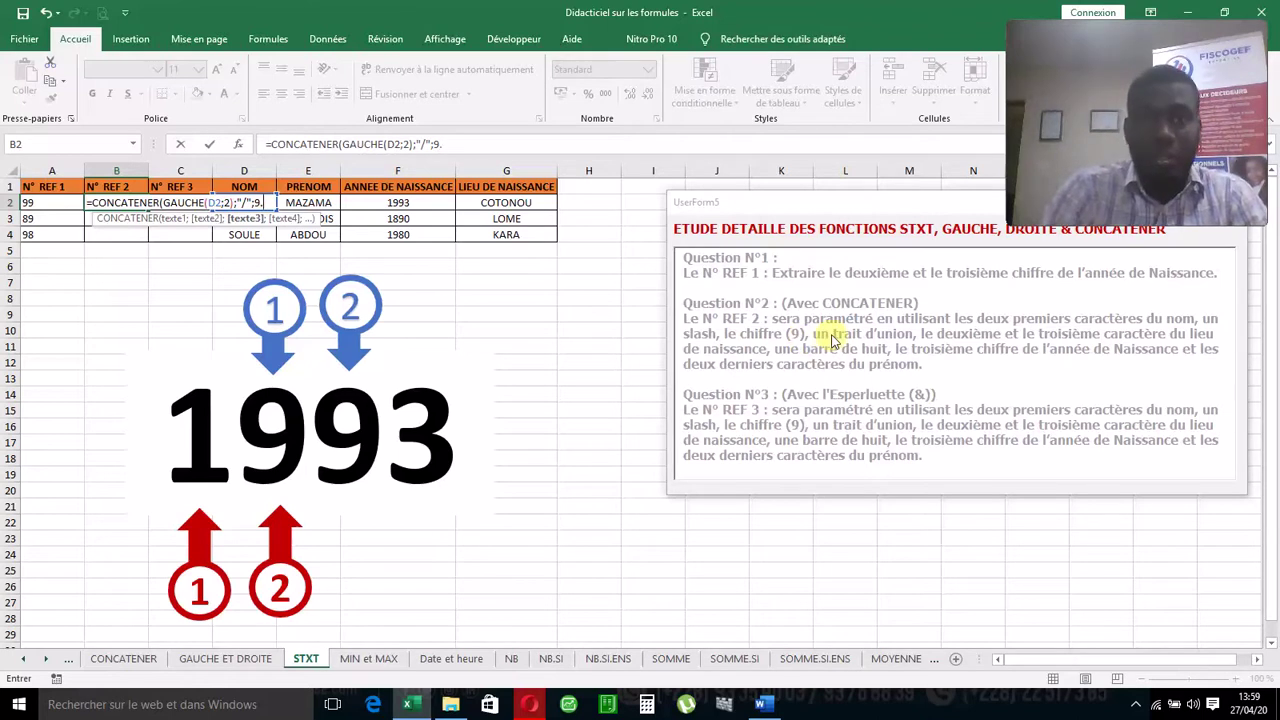
key(BackSpace)
text(;)
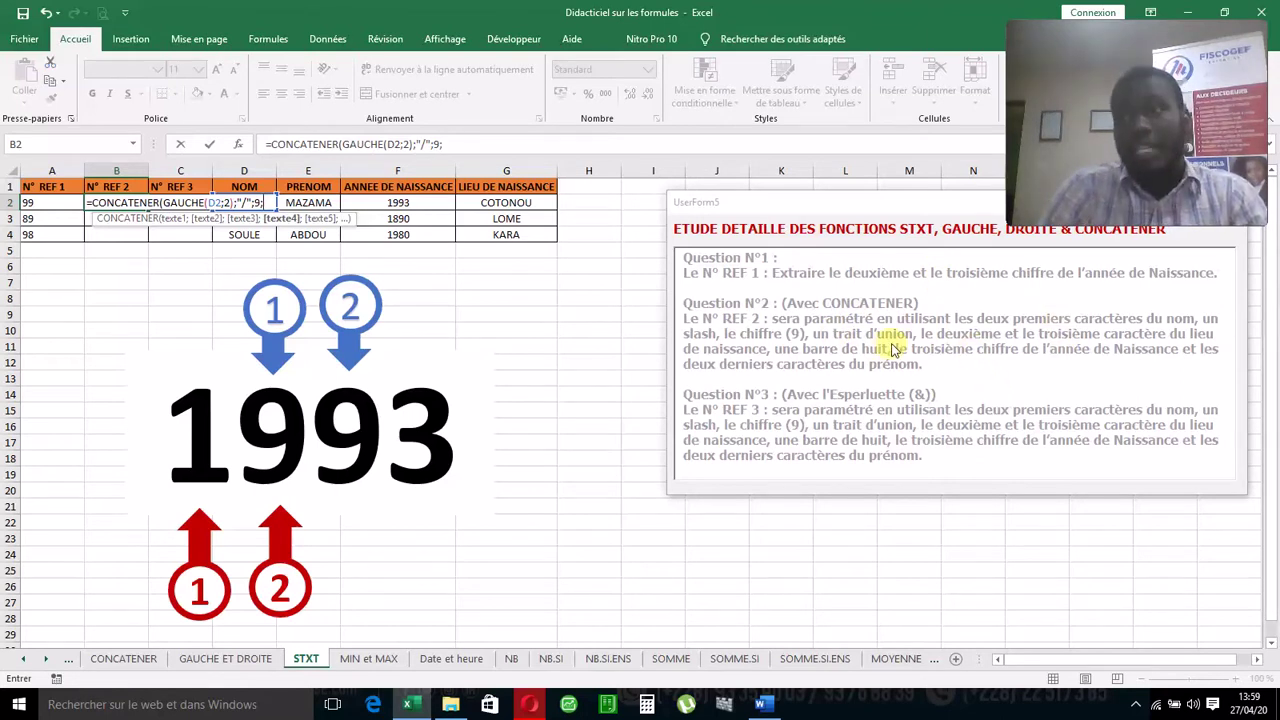
text(")
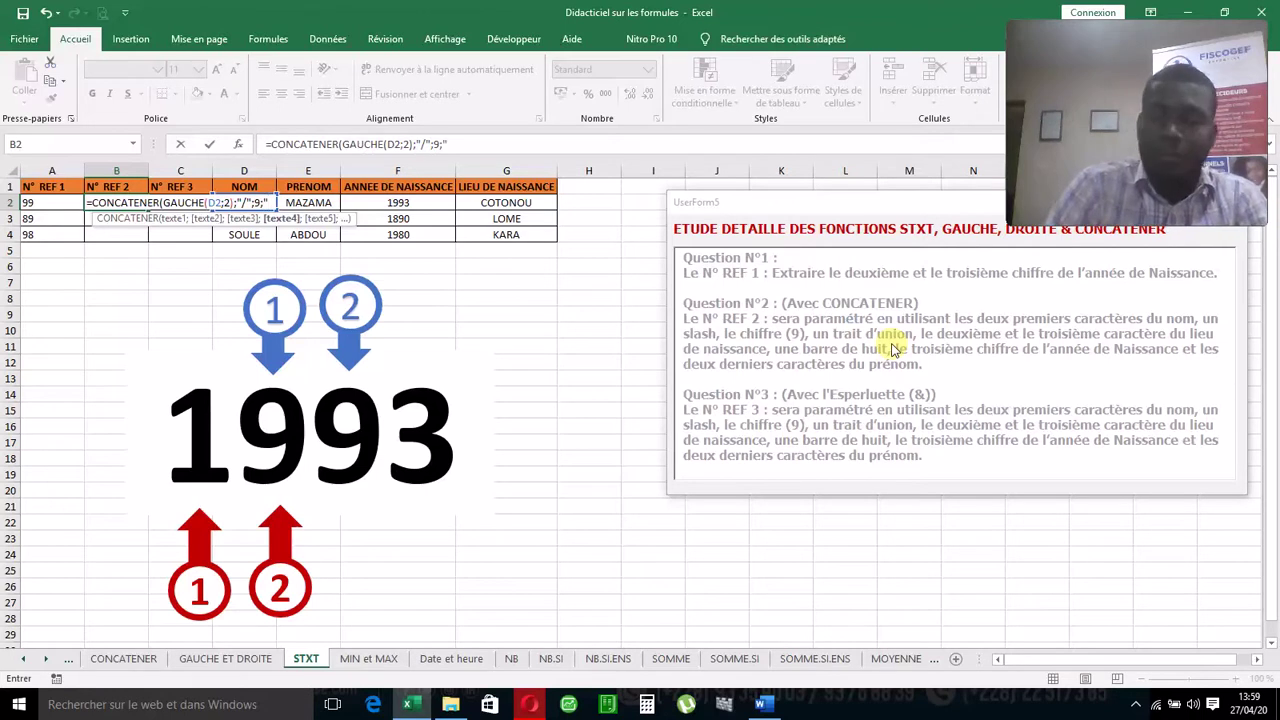
text(-";)
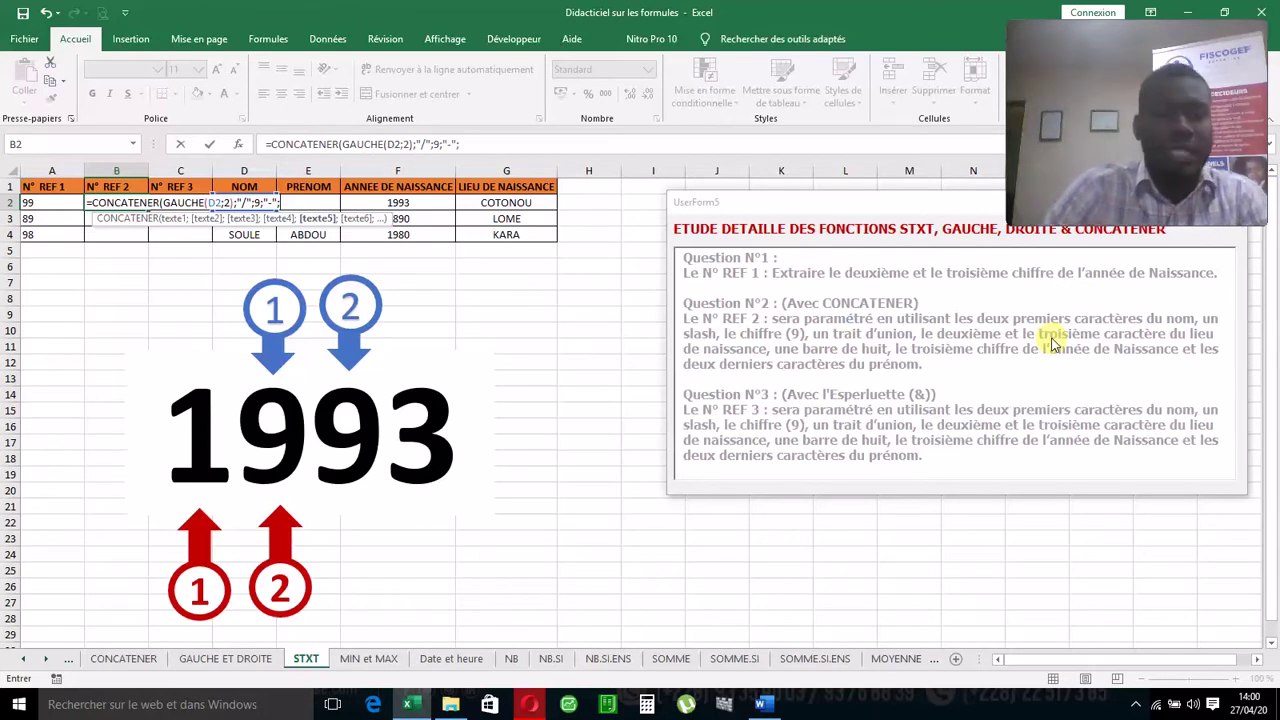
Step: Add STXT(F2;2;2) as the fifth CONCATENER argument to extract two characters starting at the second from F2
text(STX)
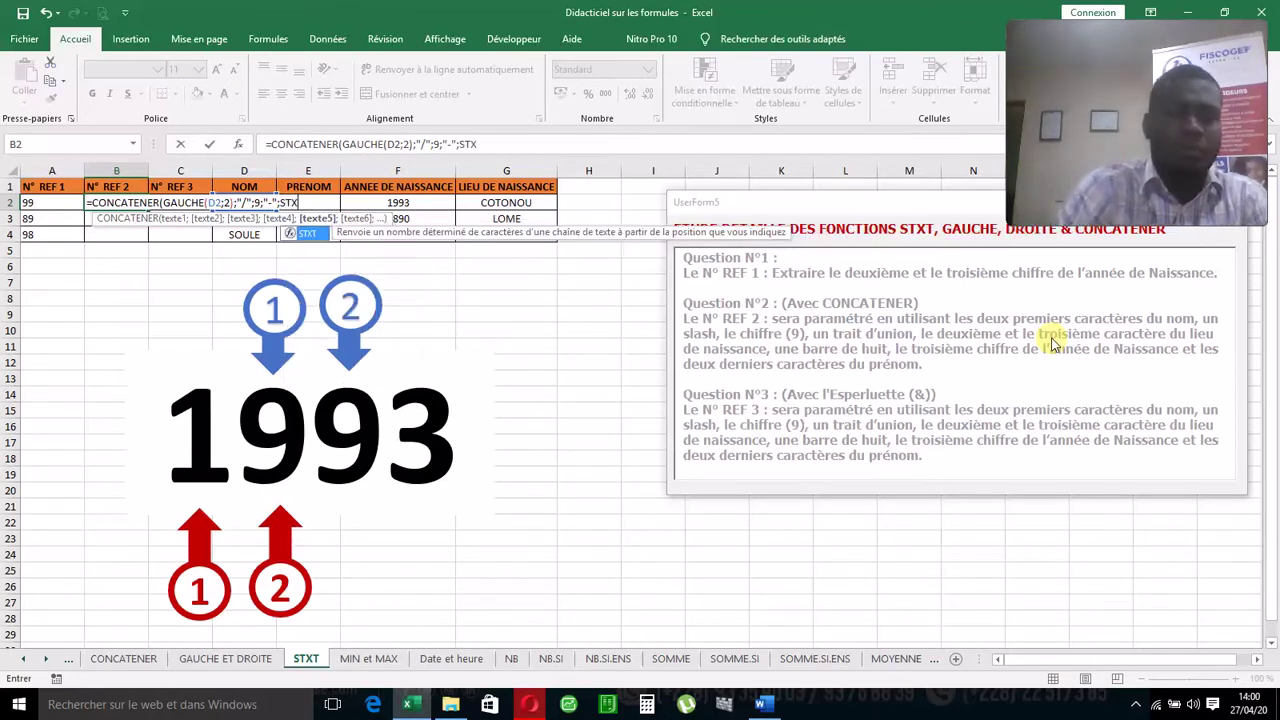
text(T()
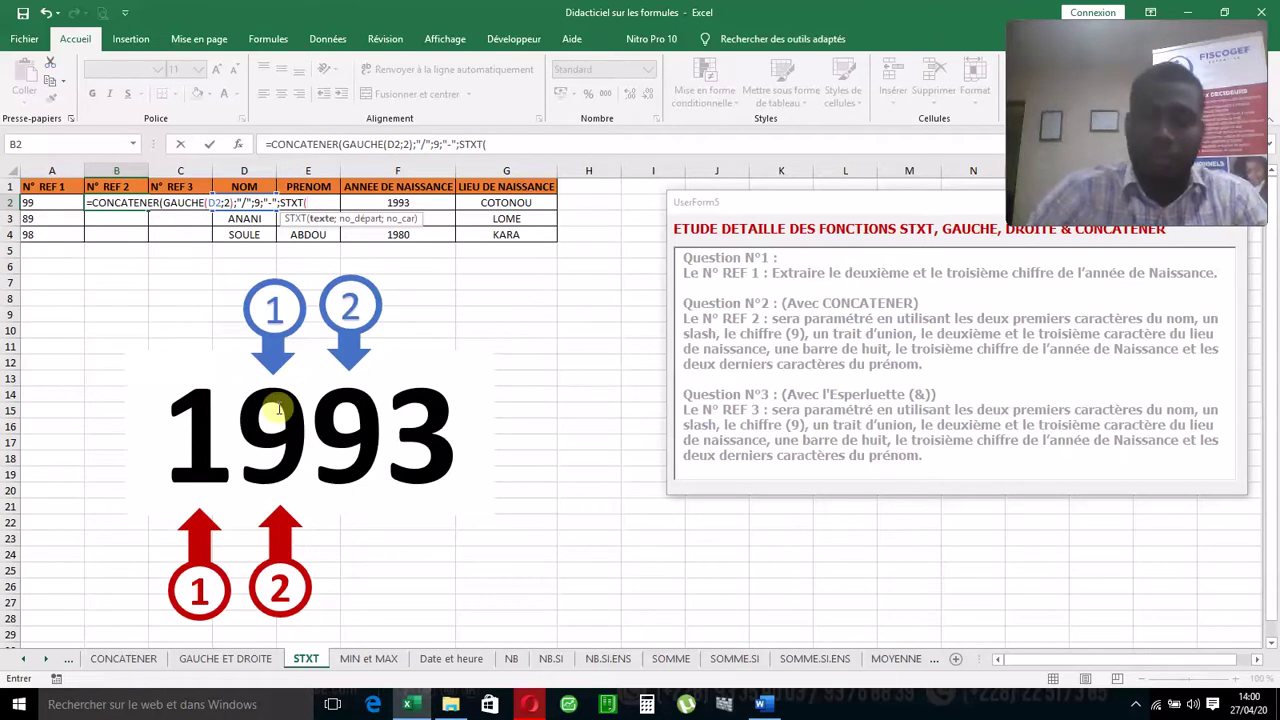
text(;)
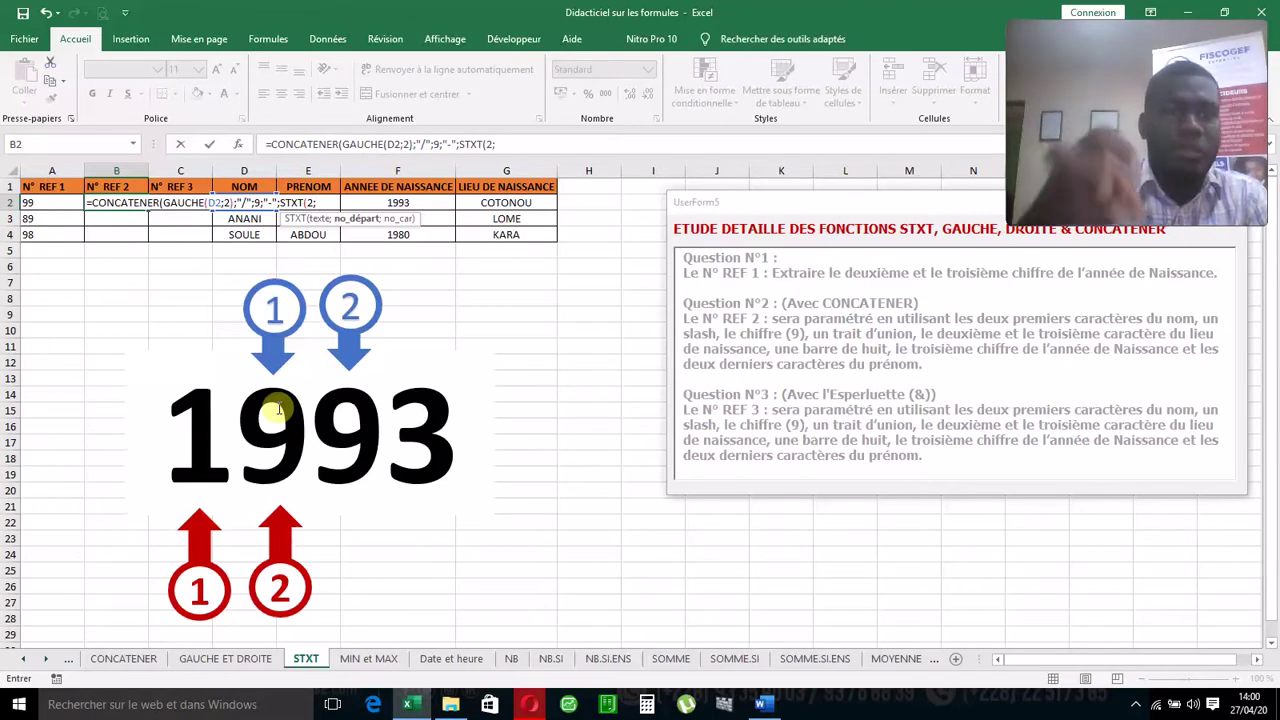
key(BackSpace)
key(BackSpace)
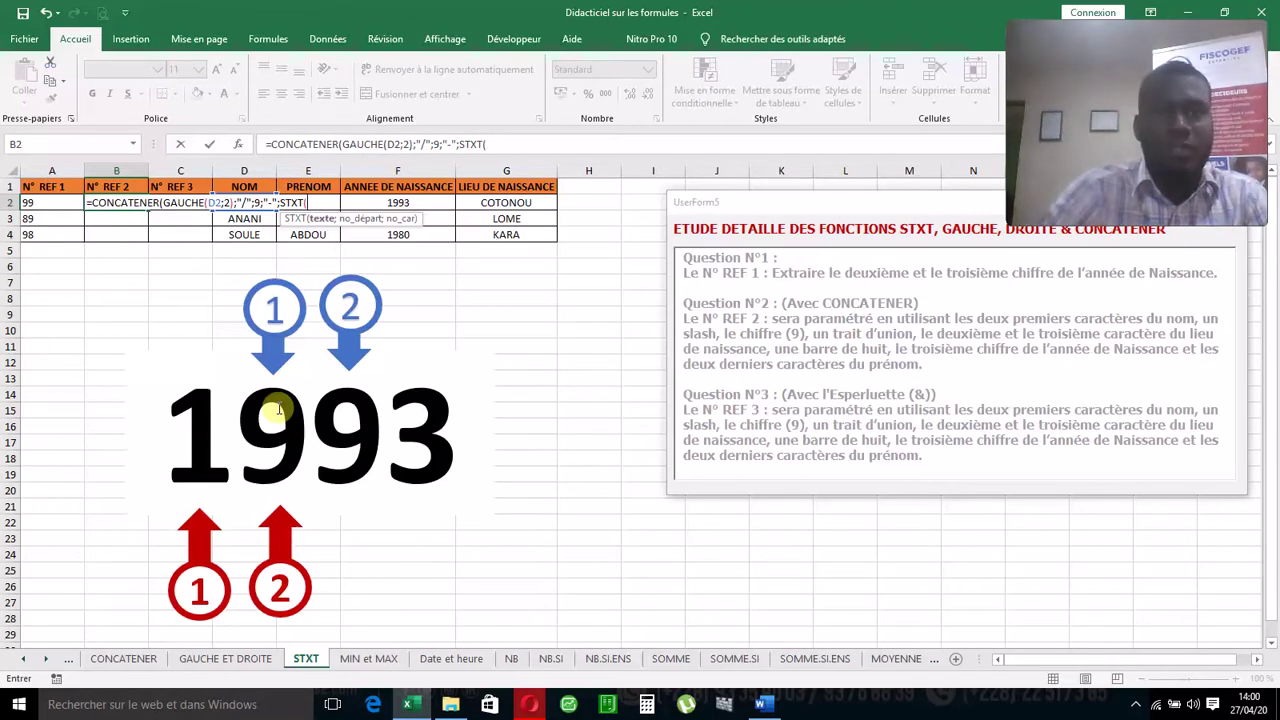
click(427, 203)
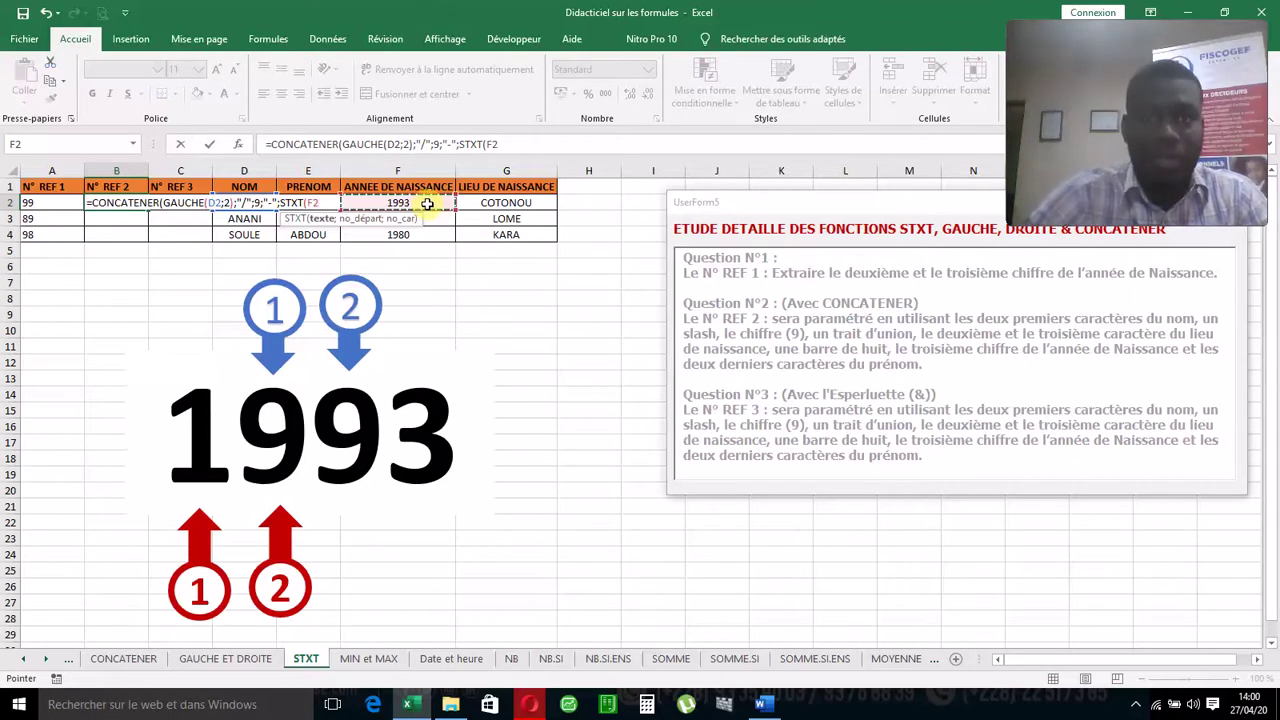
text(;2)
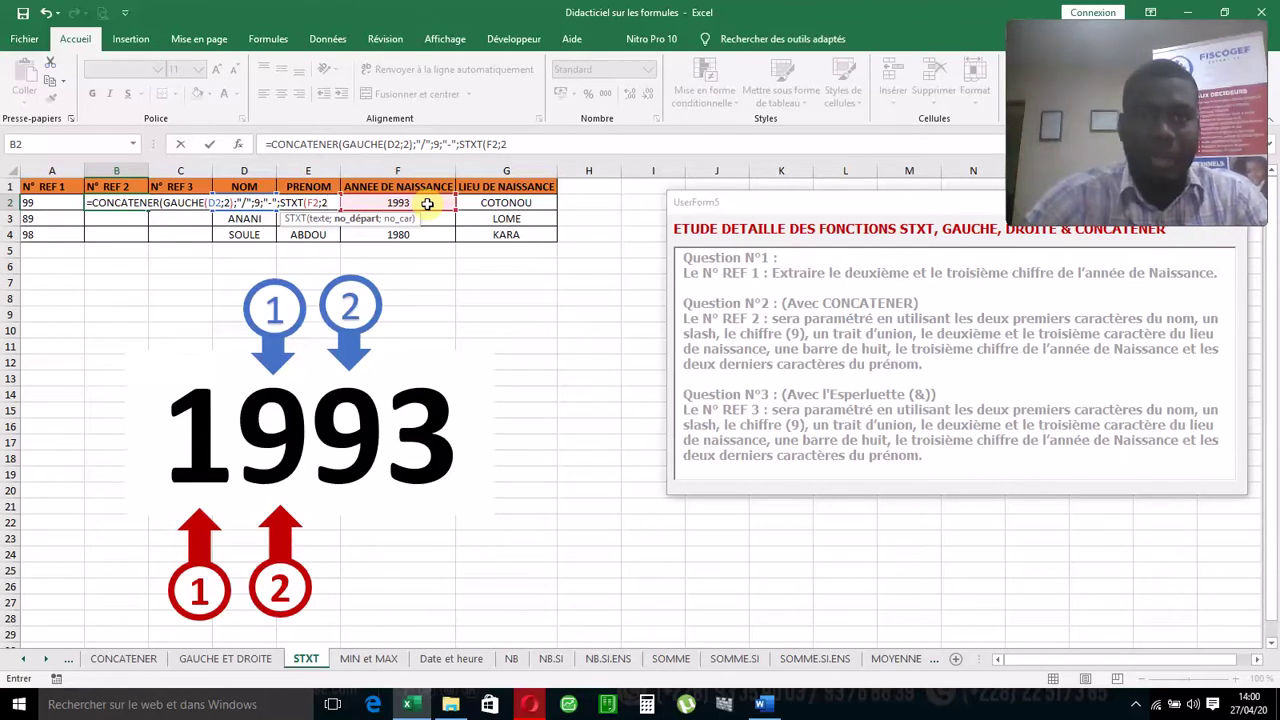
text(;2)
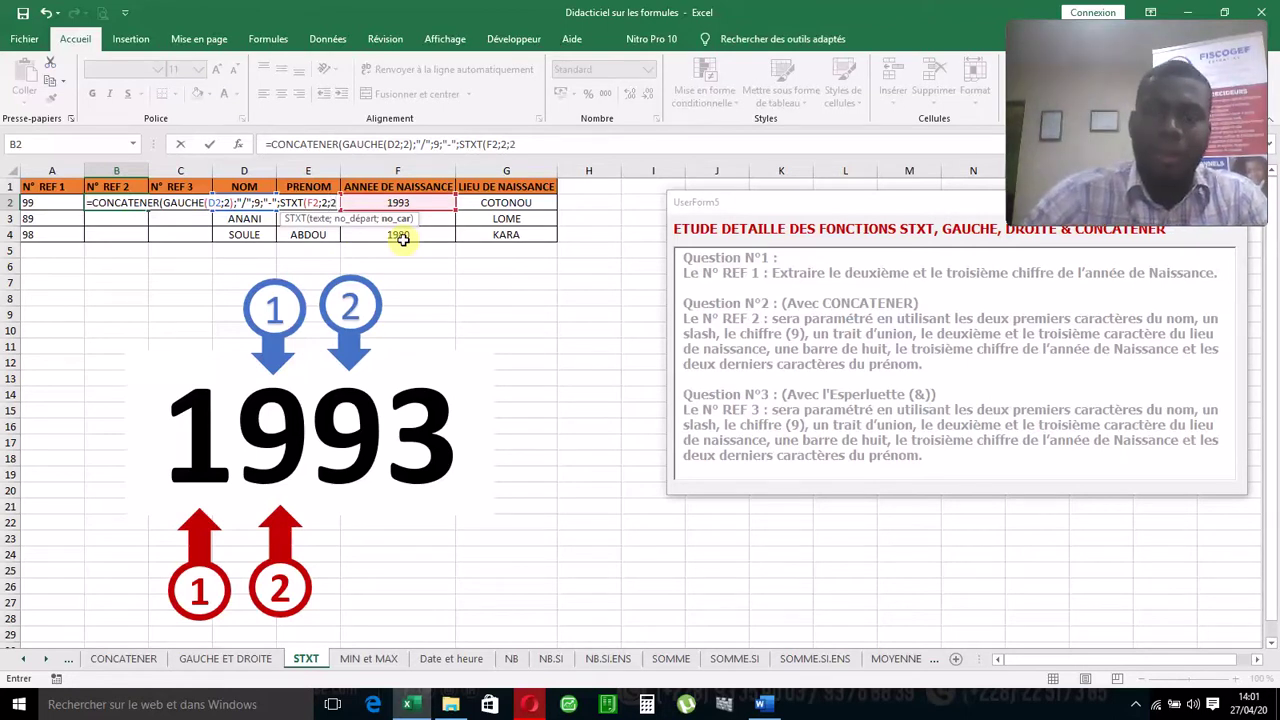
text())
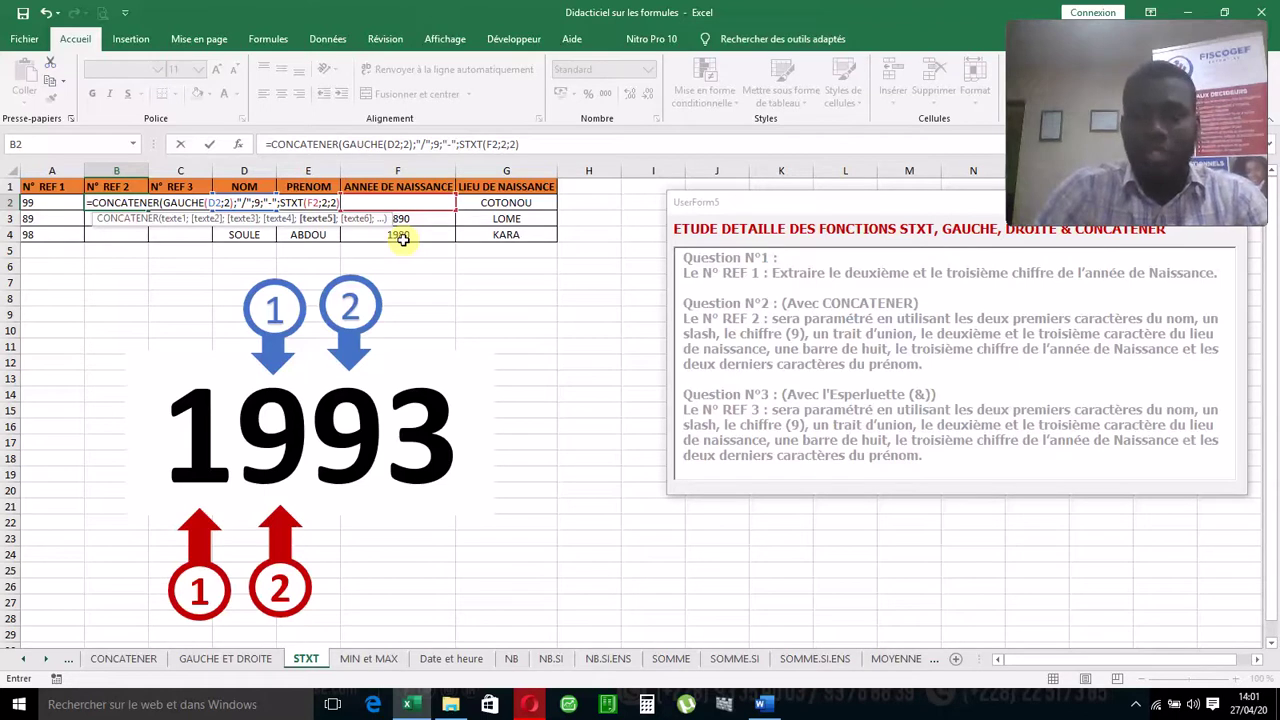
Step: Append the underscore "_" as the sixth CONCATENER argument of the B2 formula
text(;)
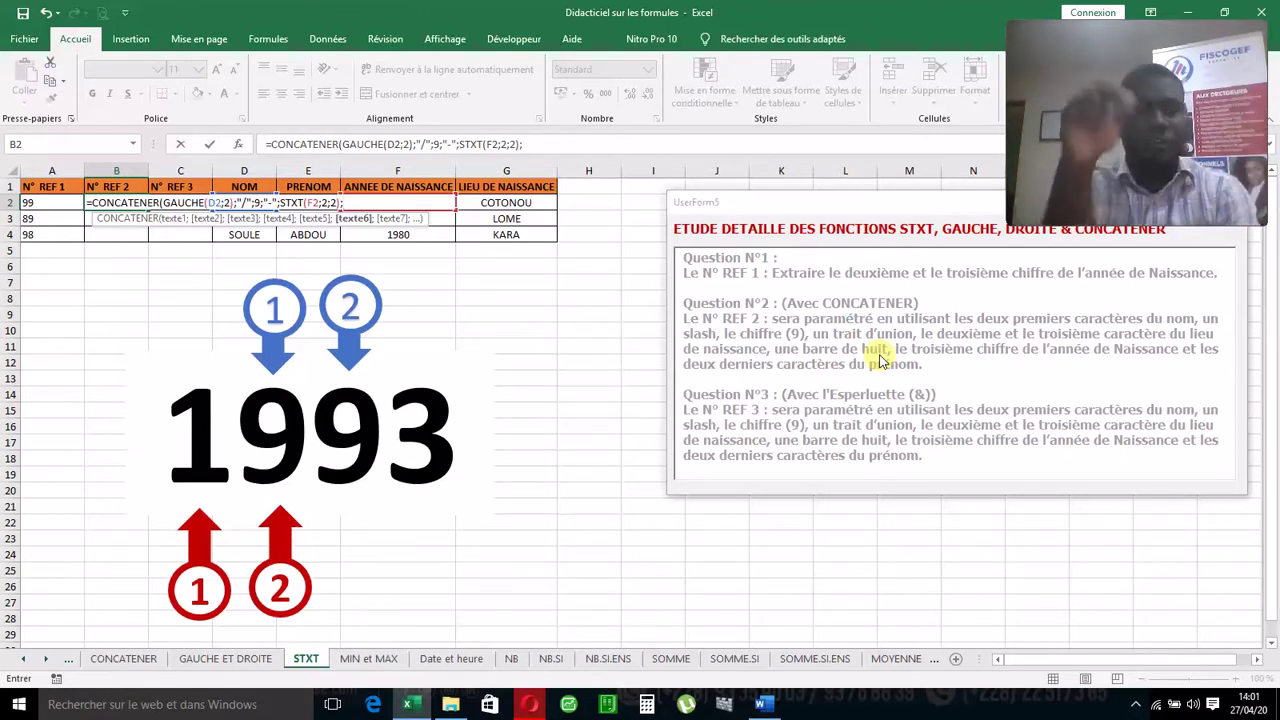
text(")
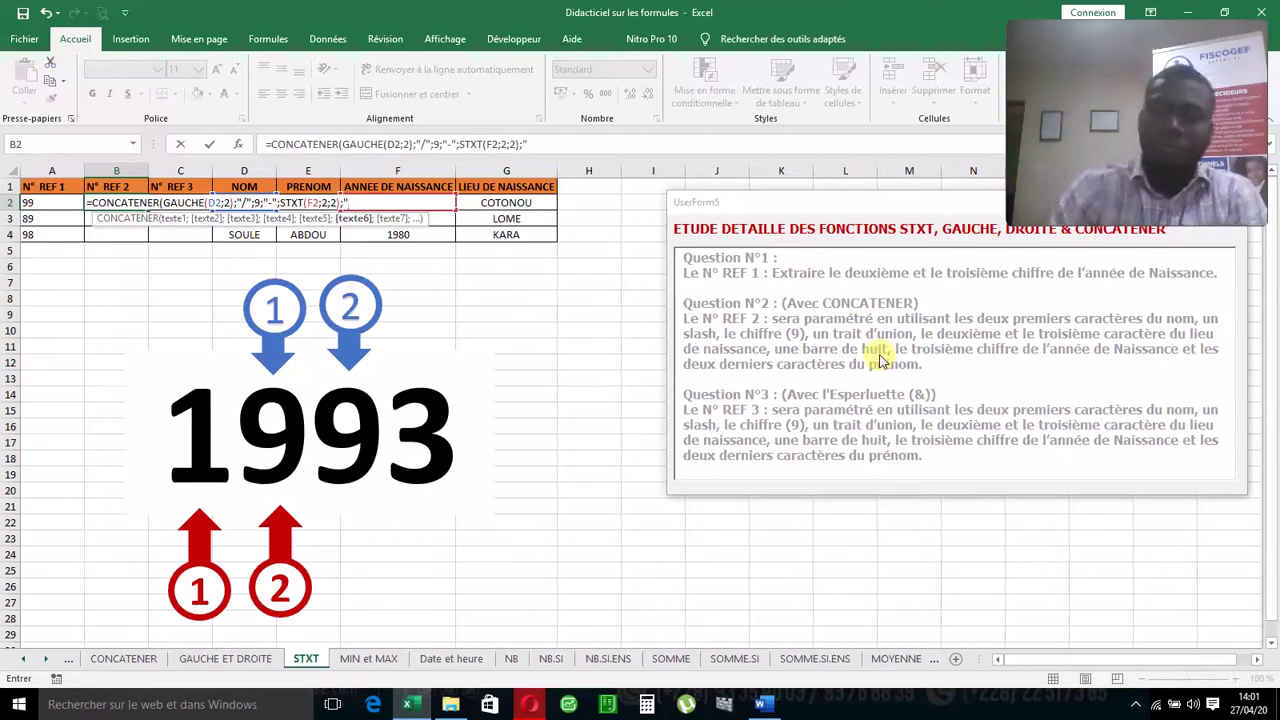
text(_)
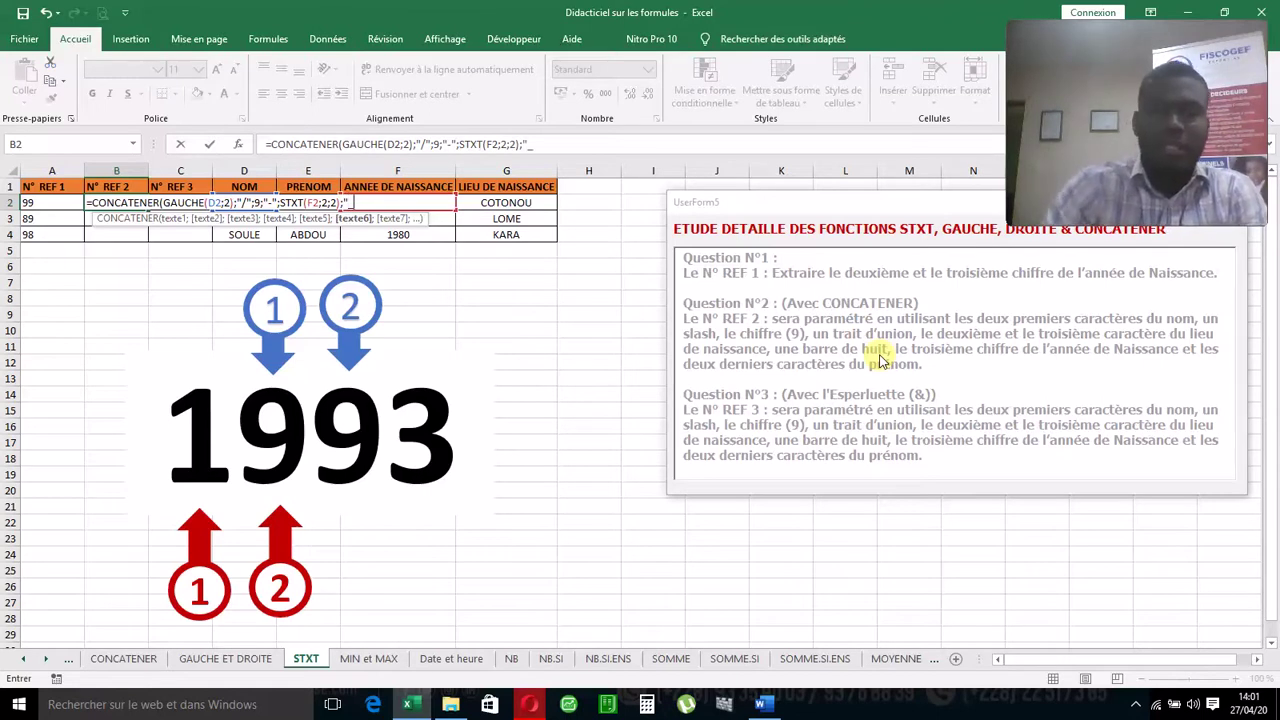
text(";)
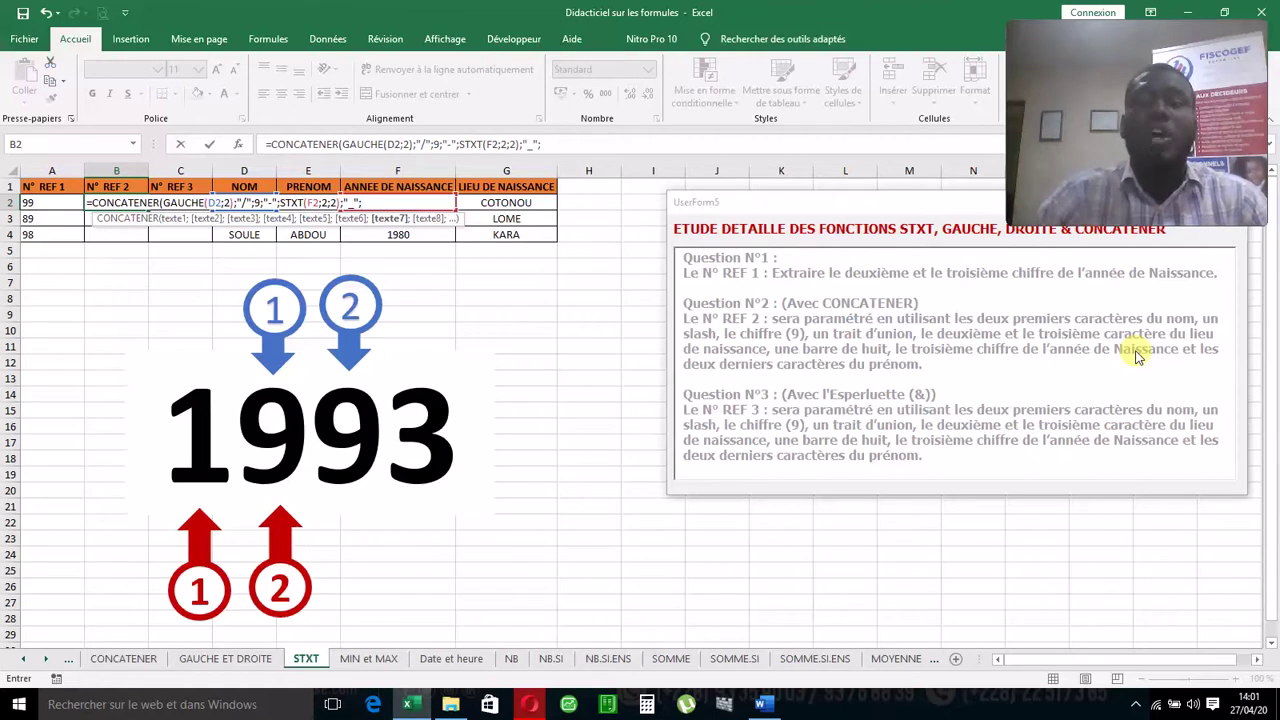
Step: Add STXT(F2;3;1) as the seventh CONCATENER argument to extract the third digit of the birth year
text(STXT)
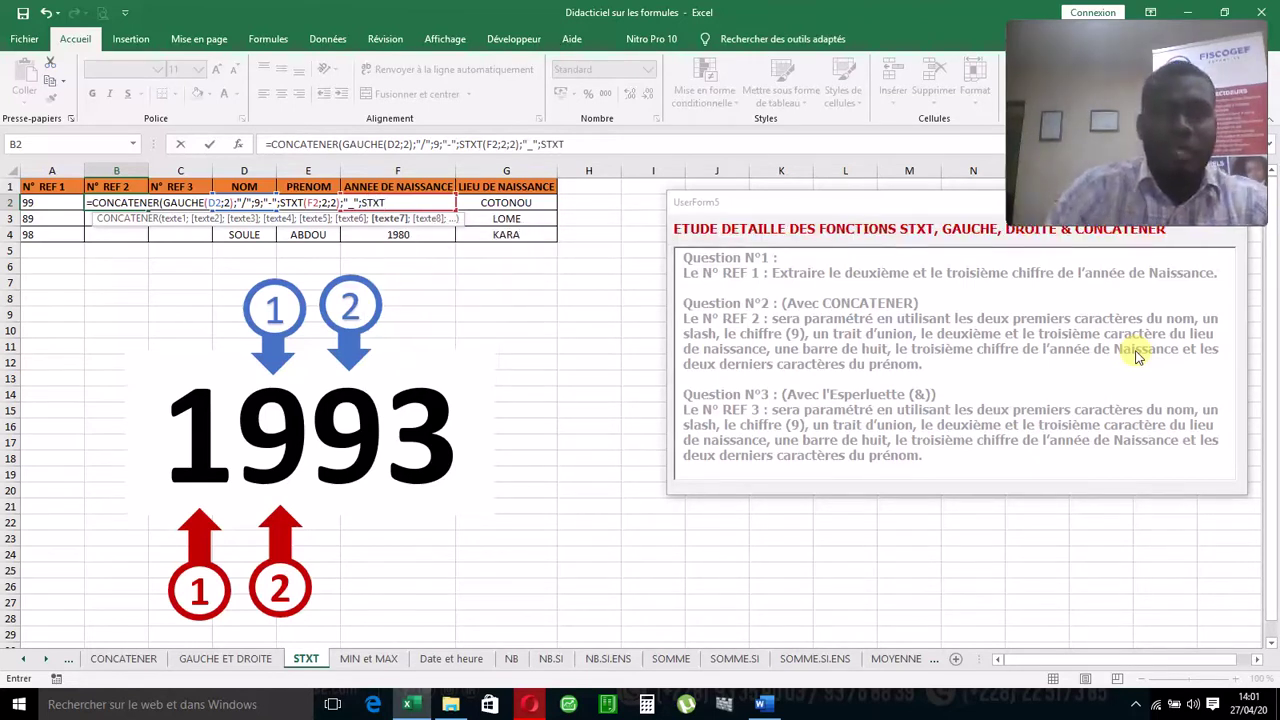
text(()
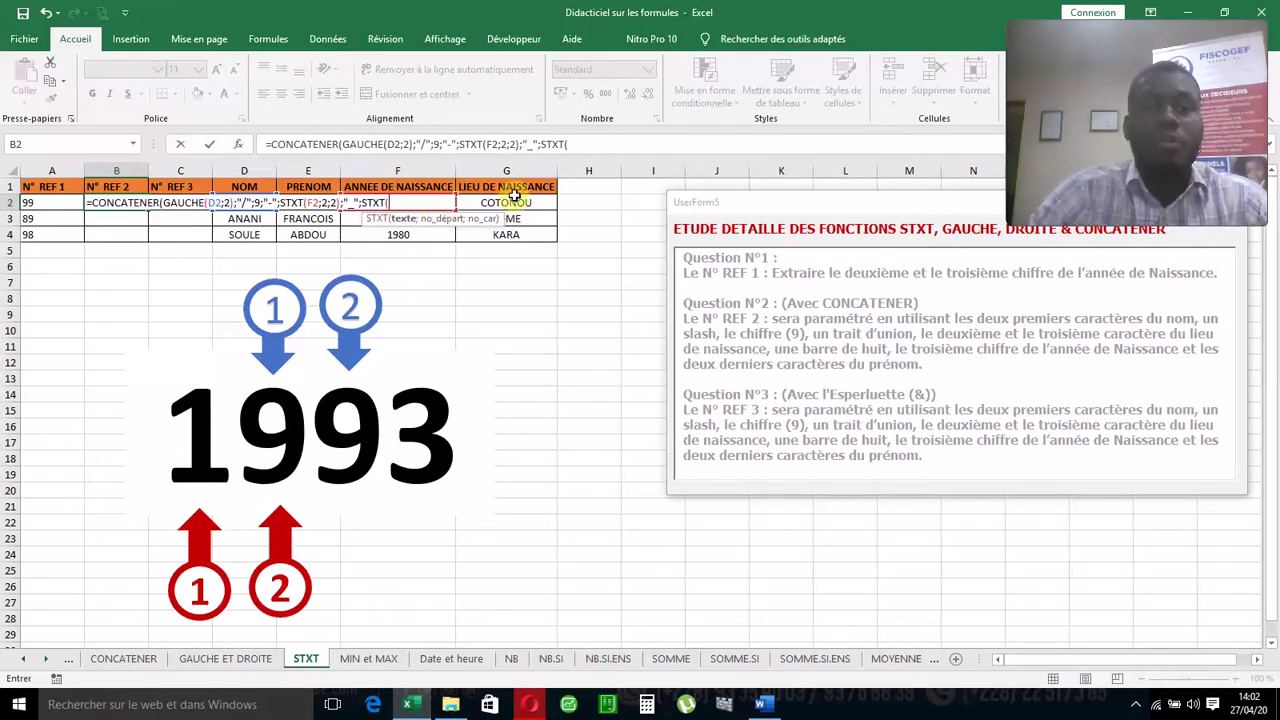
click(351, 221)
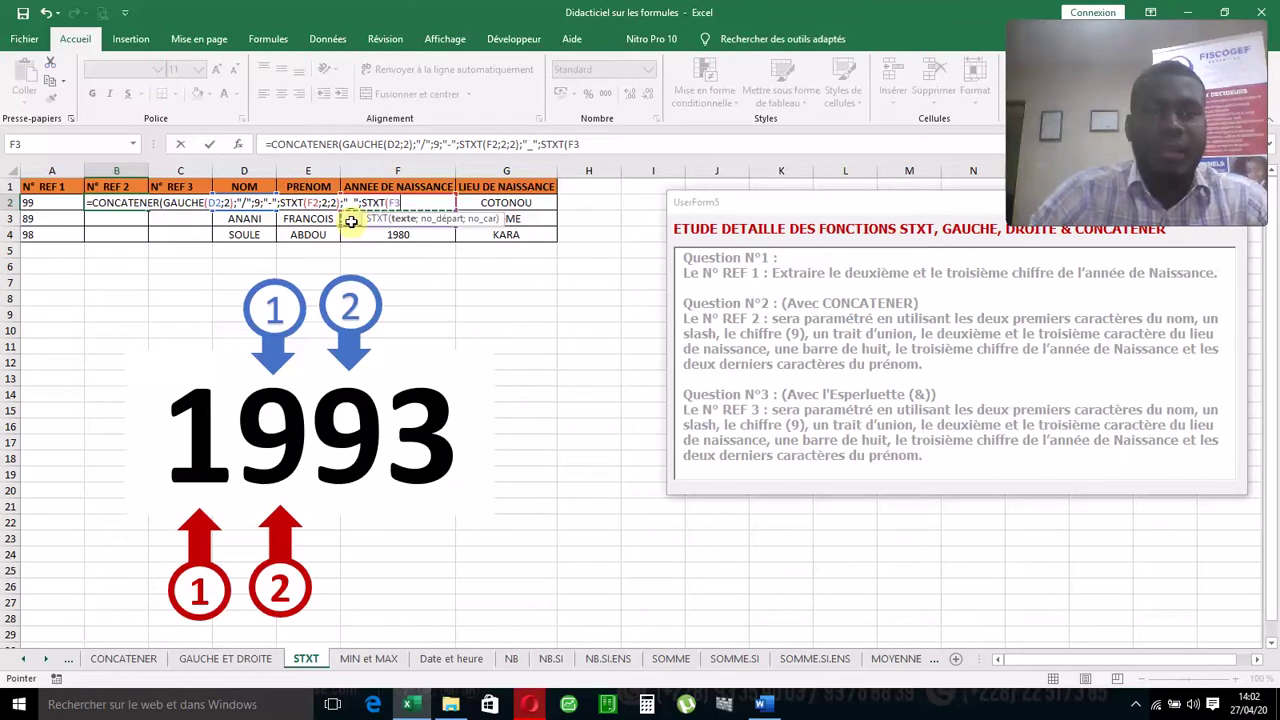
key(Up)
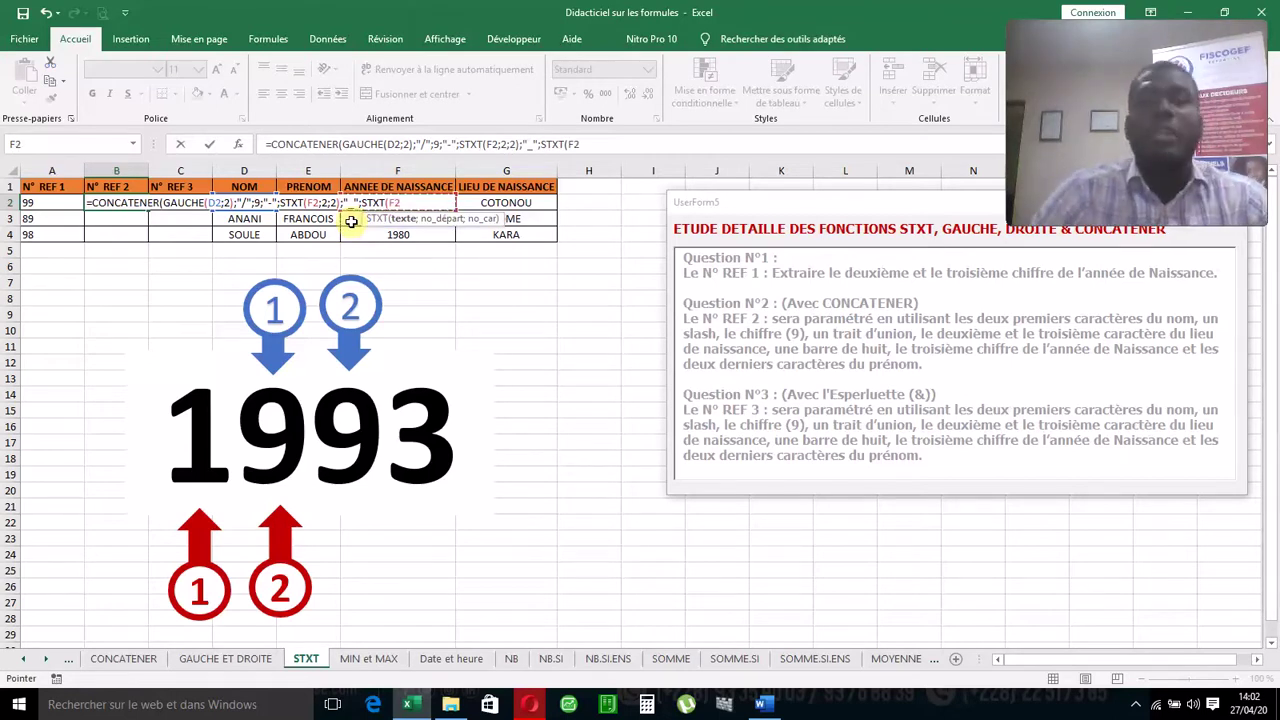
text(;3;)
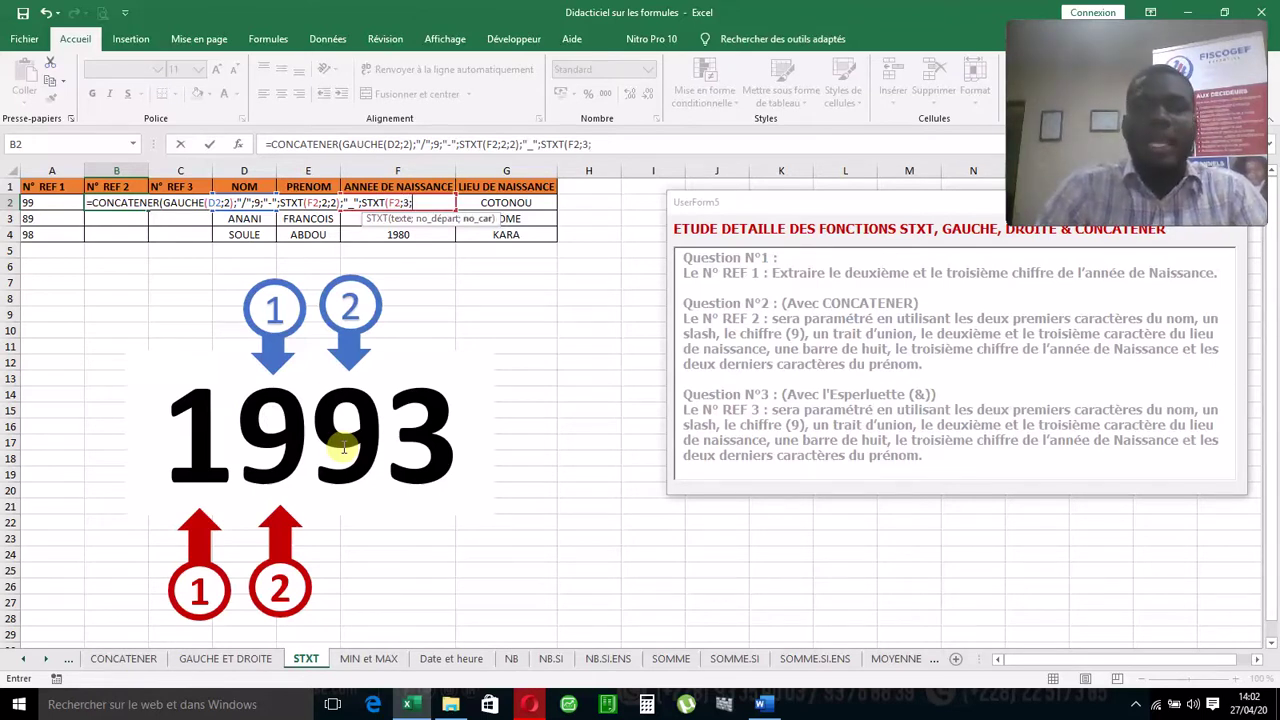
key(Return)
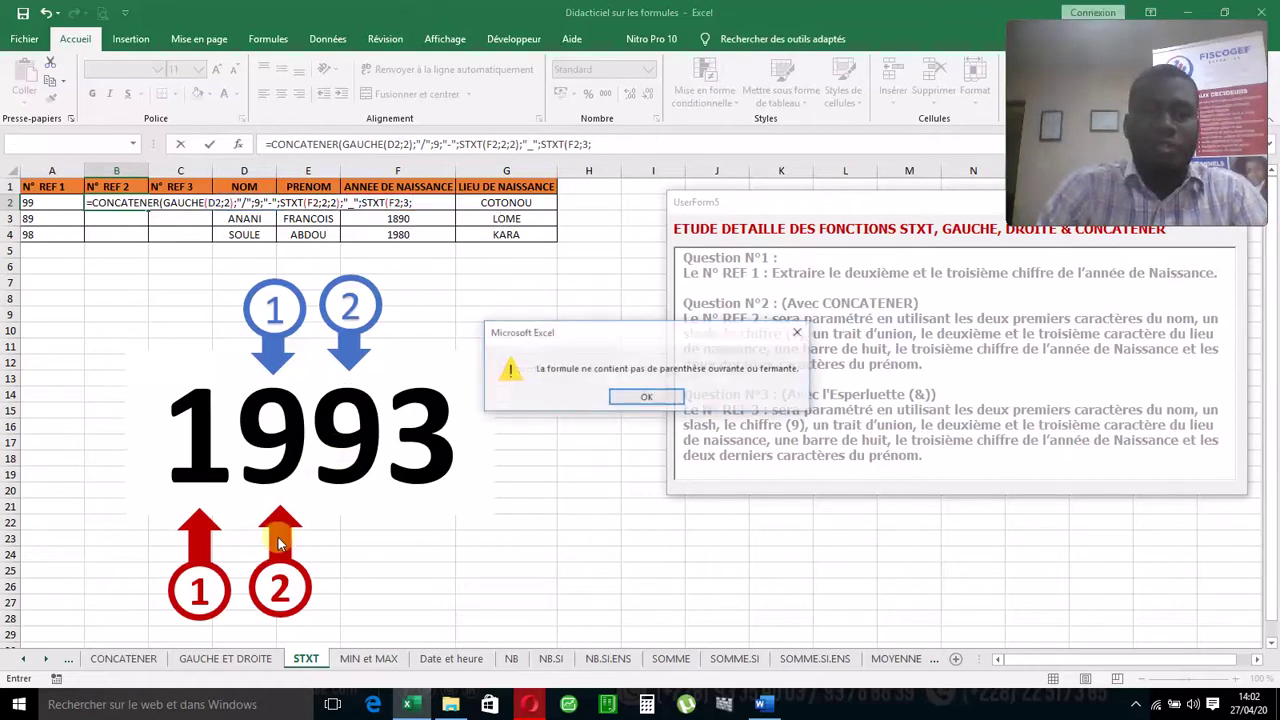
key(Return)
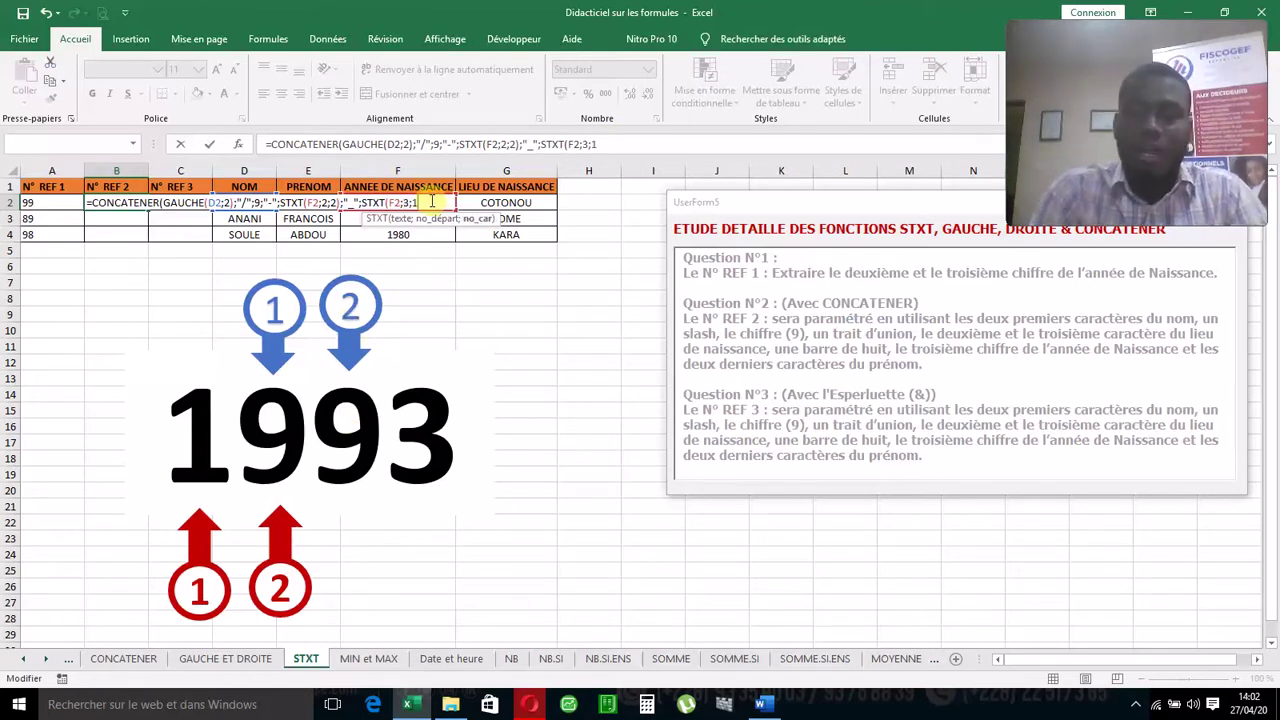
text())
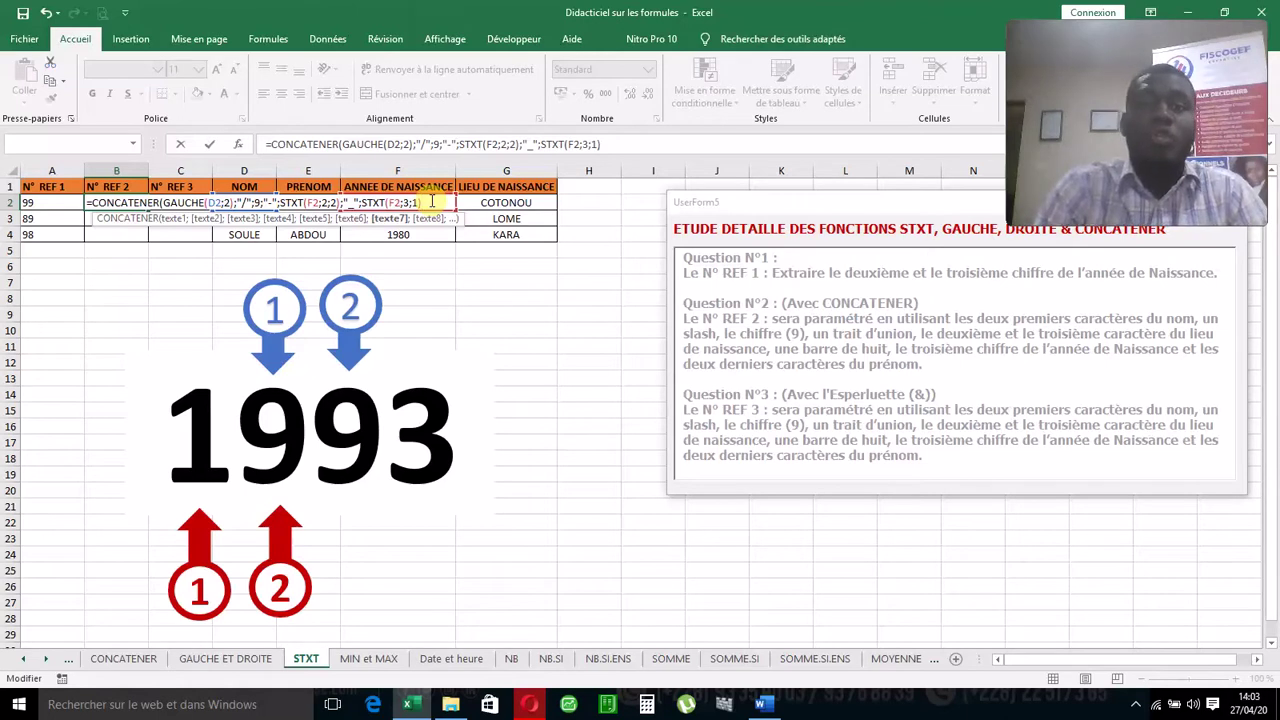
Step: Add DROITE(E2;2) as the last CONCATENER argument to take the PRENOM's last two characters, and complete the B2 formula
text(;)
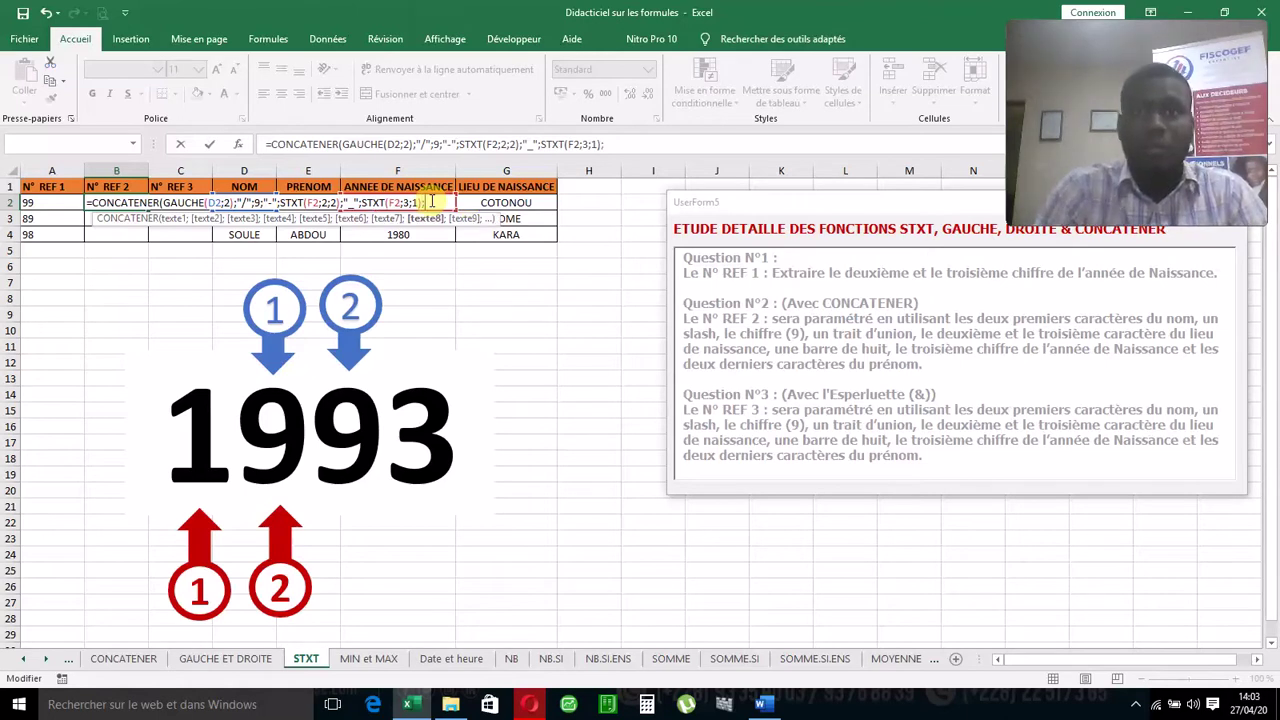
text(dro)
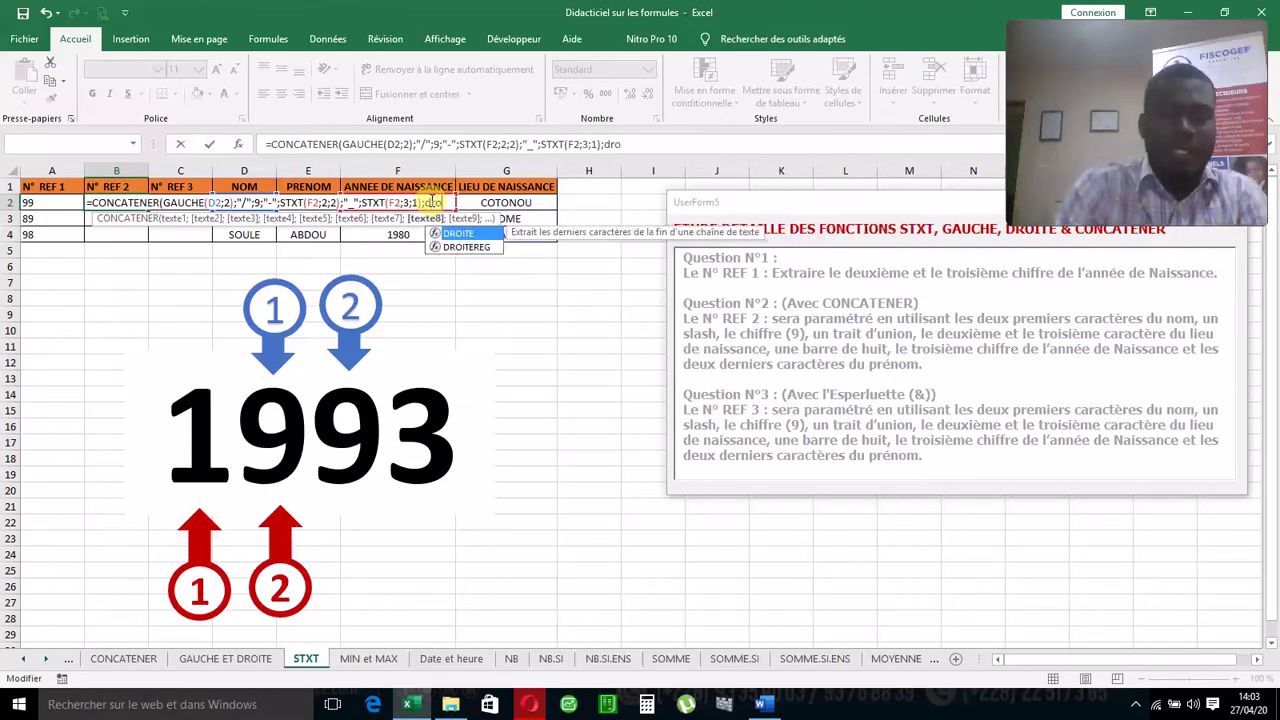
text(ite)
double_click(455, 235)
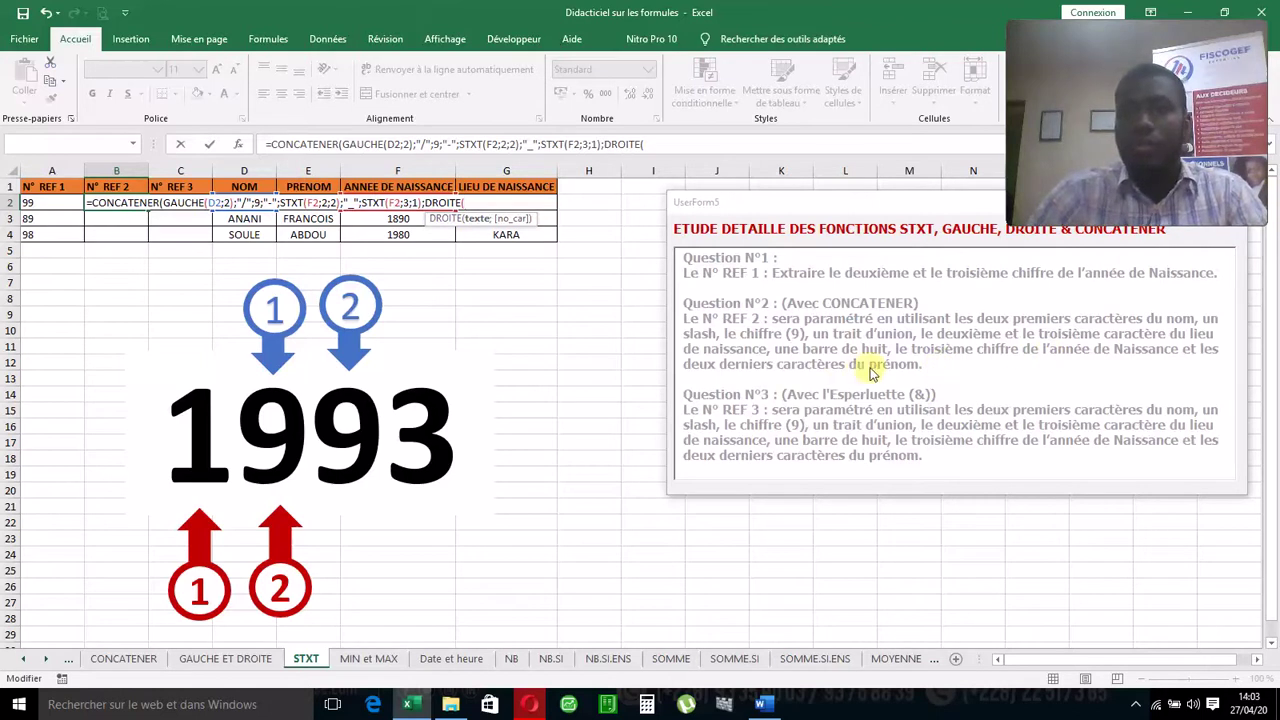
click(308, 220)
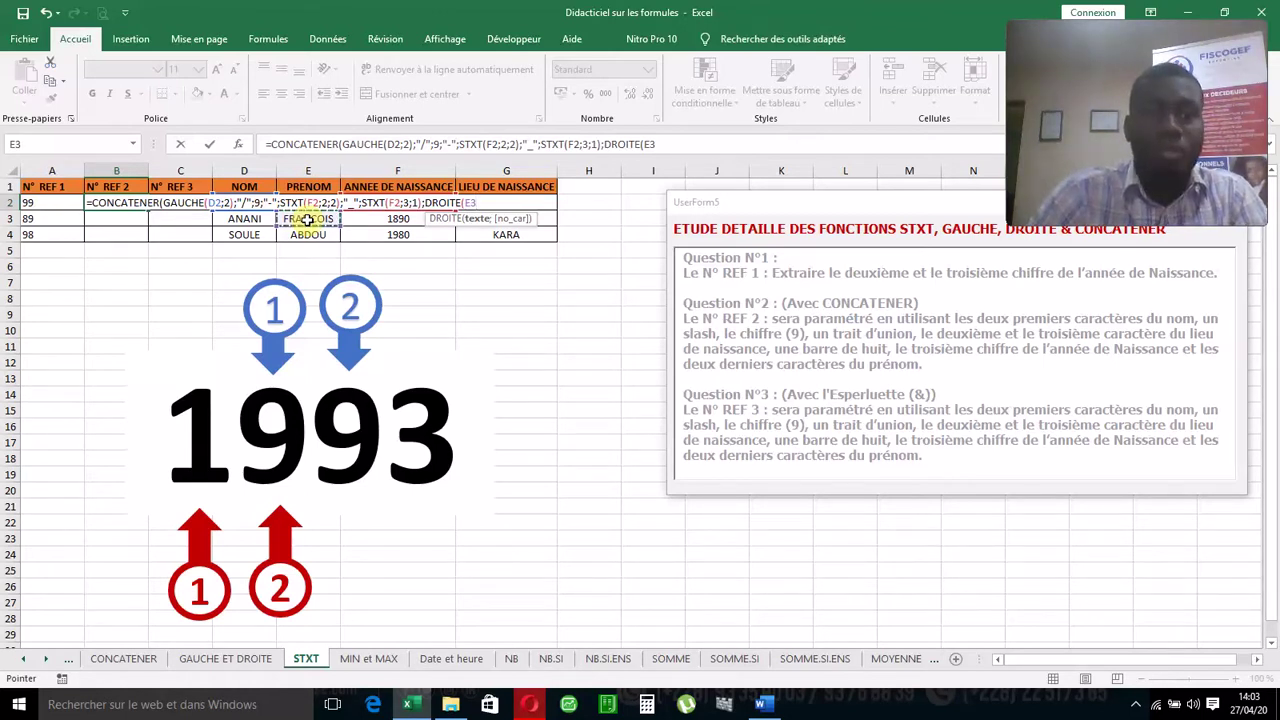
key(Up)
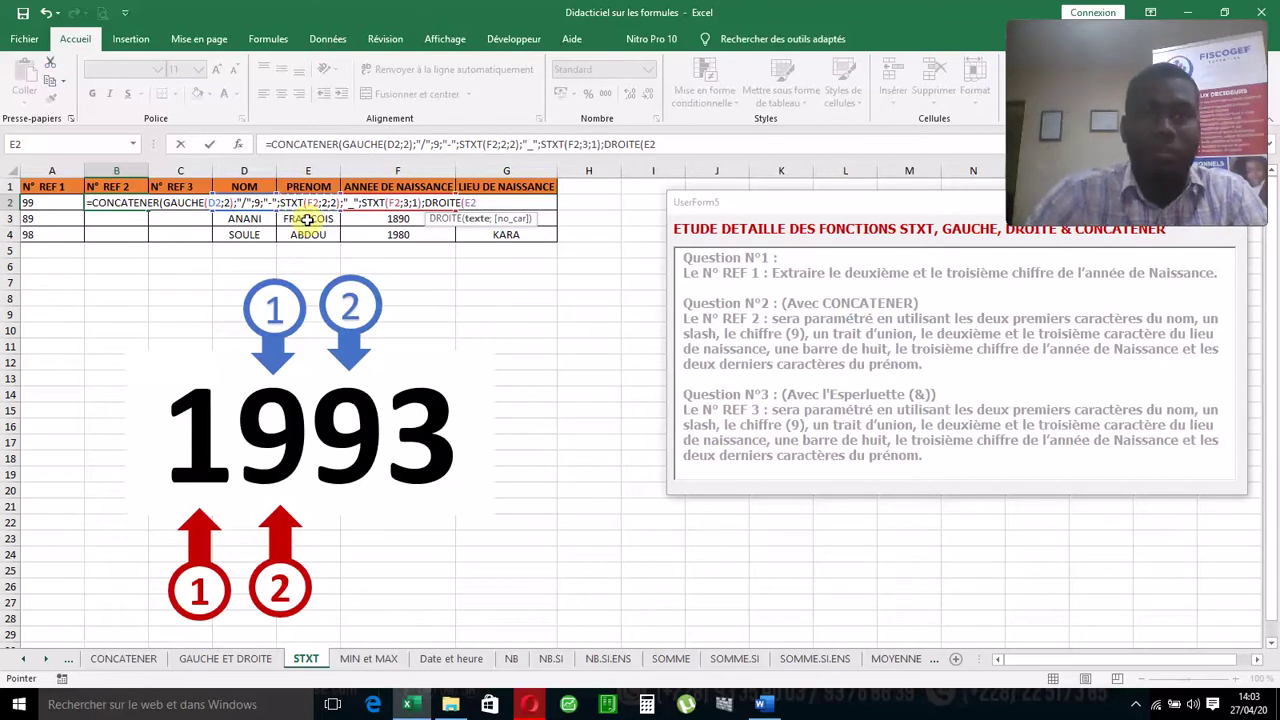
text(;2)
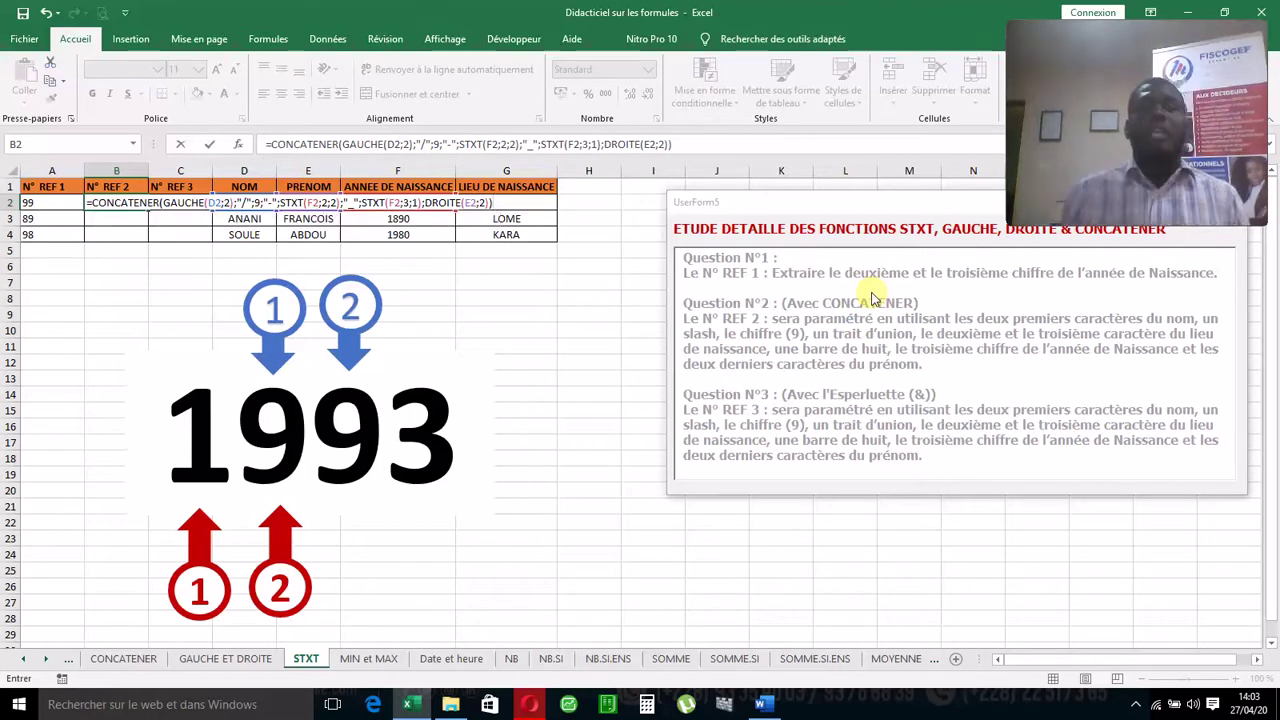
key(Return)
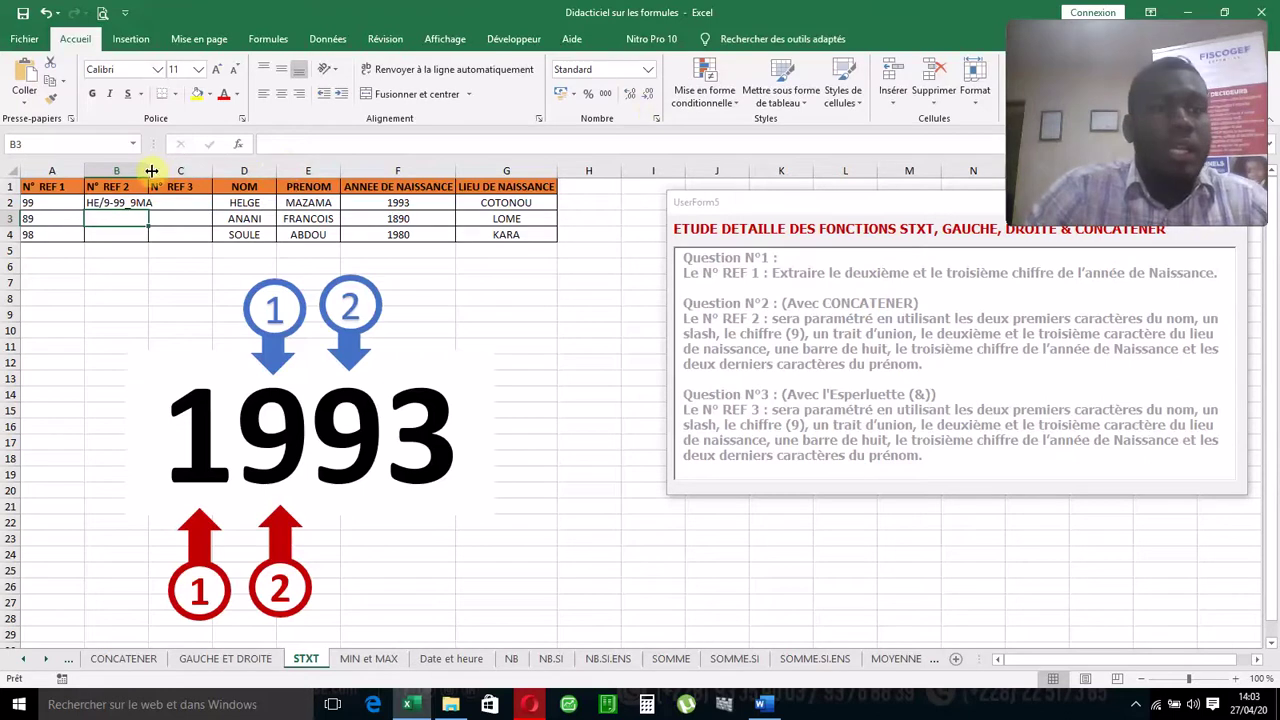
Step: Widen the N° REF 2 column slightly to fit its codes and copy the B2 formula down to B4
drag(149, 170, 157, 170)
click(180, 206)
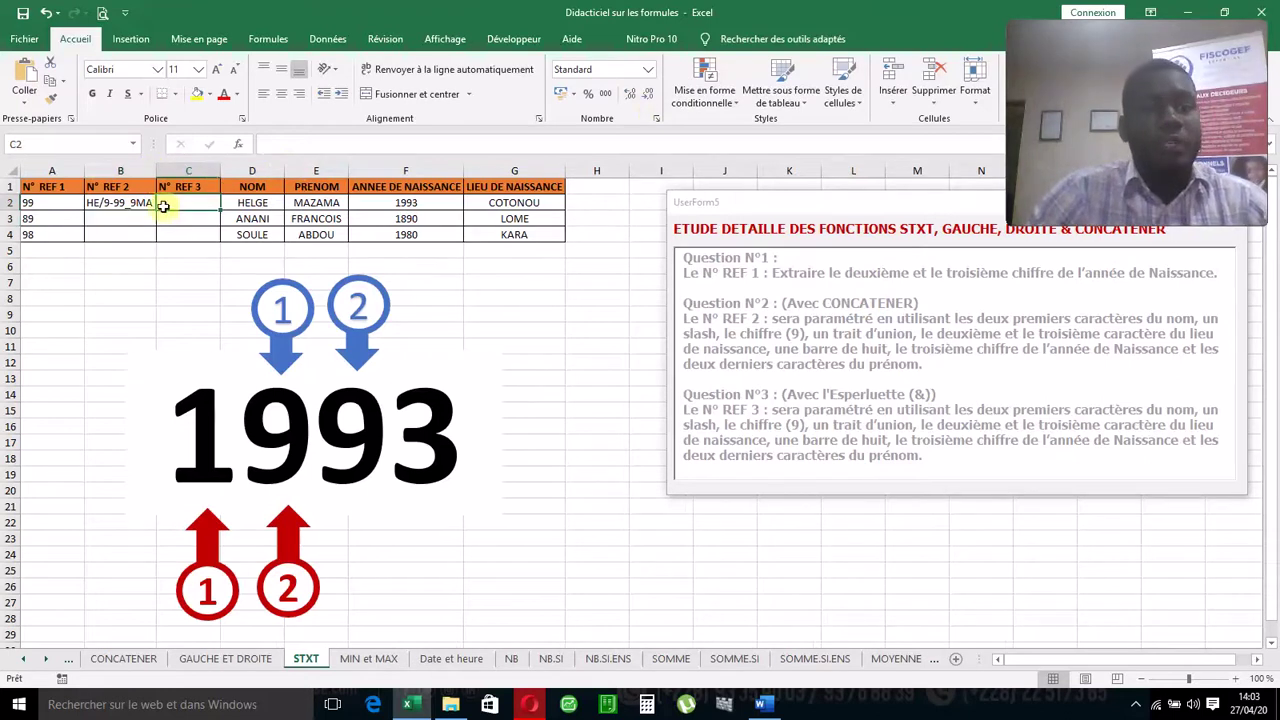
click(143, 203)
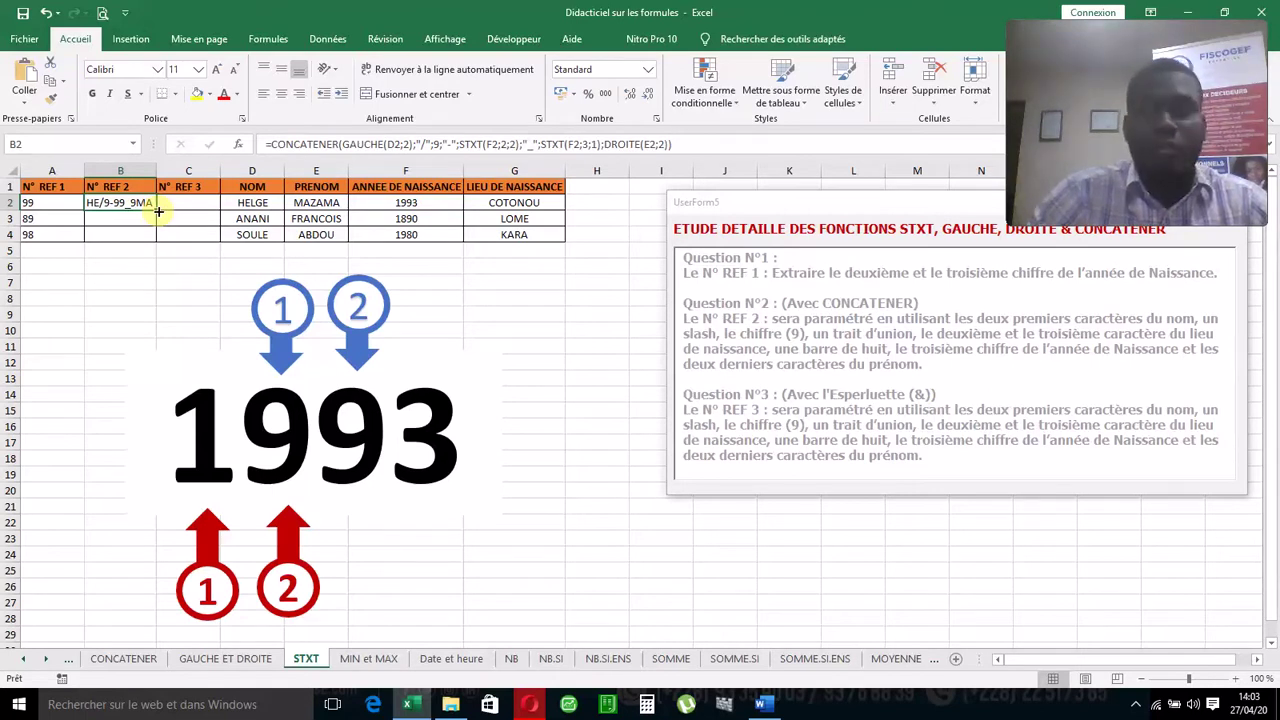
double_click(158, 212)
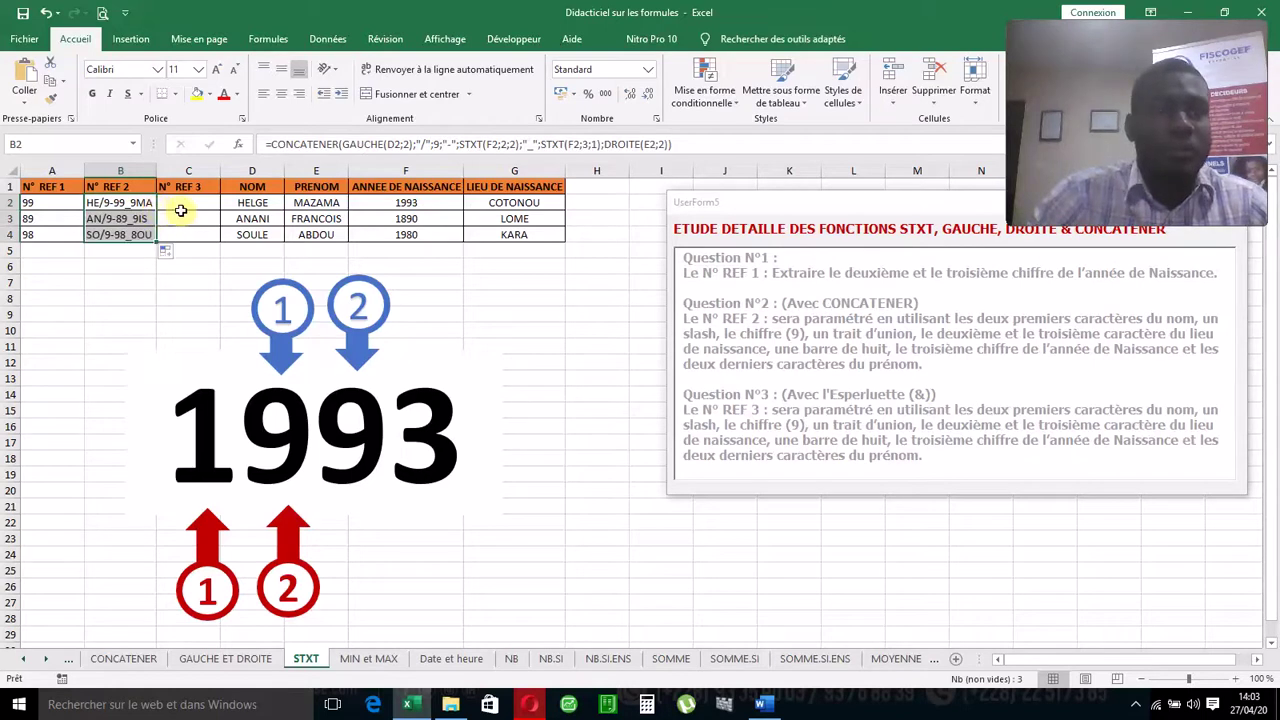
click(186, 218)
click(131, 338)
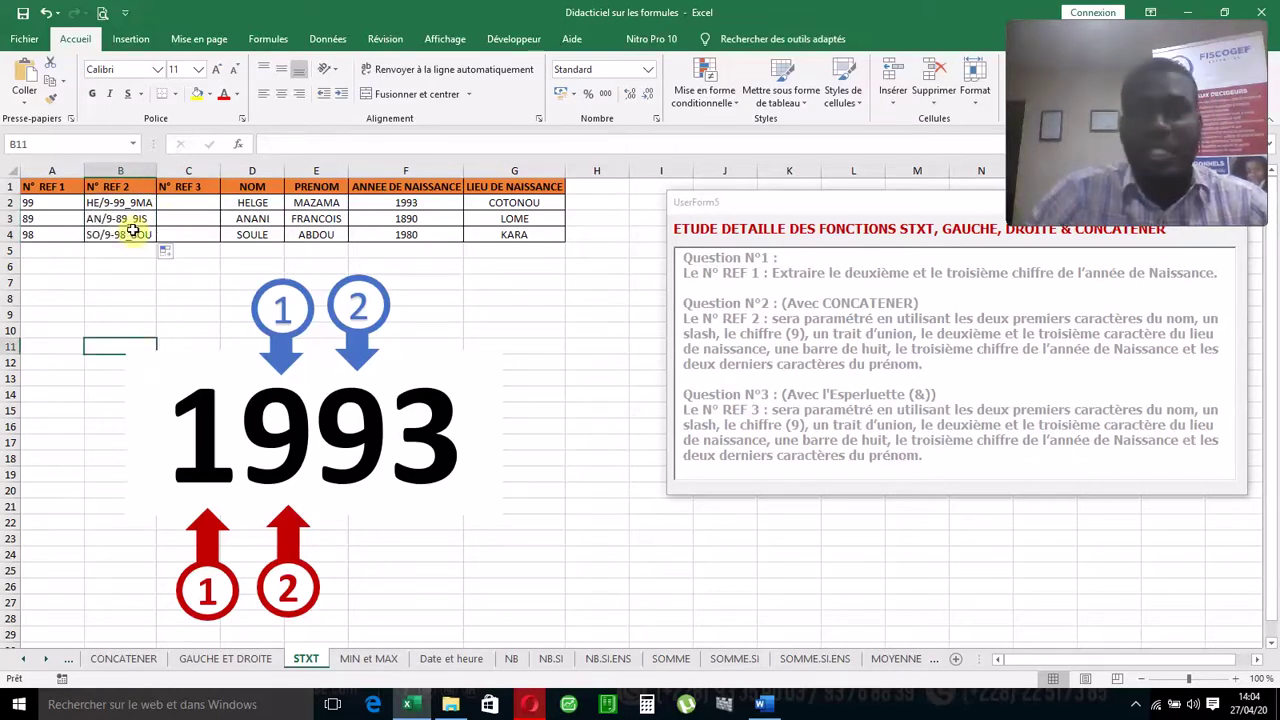
mouse_move(158, 170)
mouse_down()
mouse_move(171, 171)
mouse_move(156, 171)
mouse_up()
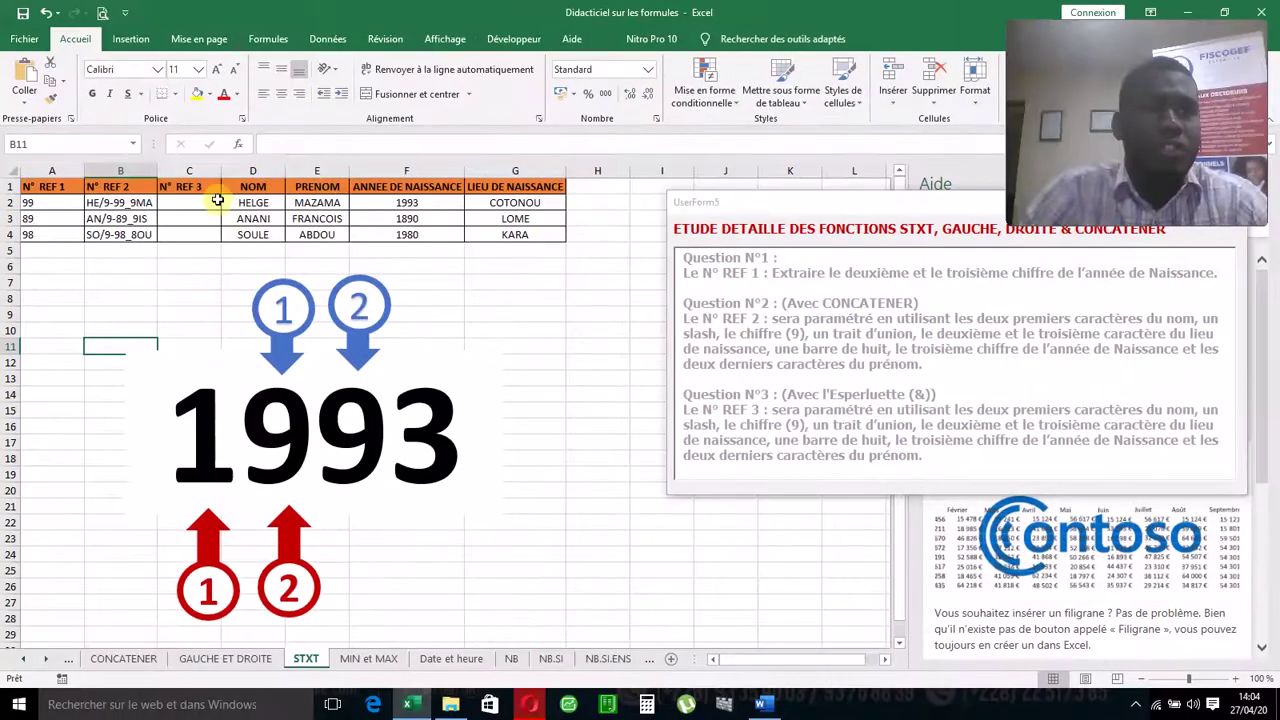
Step: Replace F2 with the birthplace cell G2 in the first STXT of the B2 formula, giving STXT(G2;2;2)
click(127, 202)
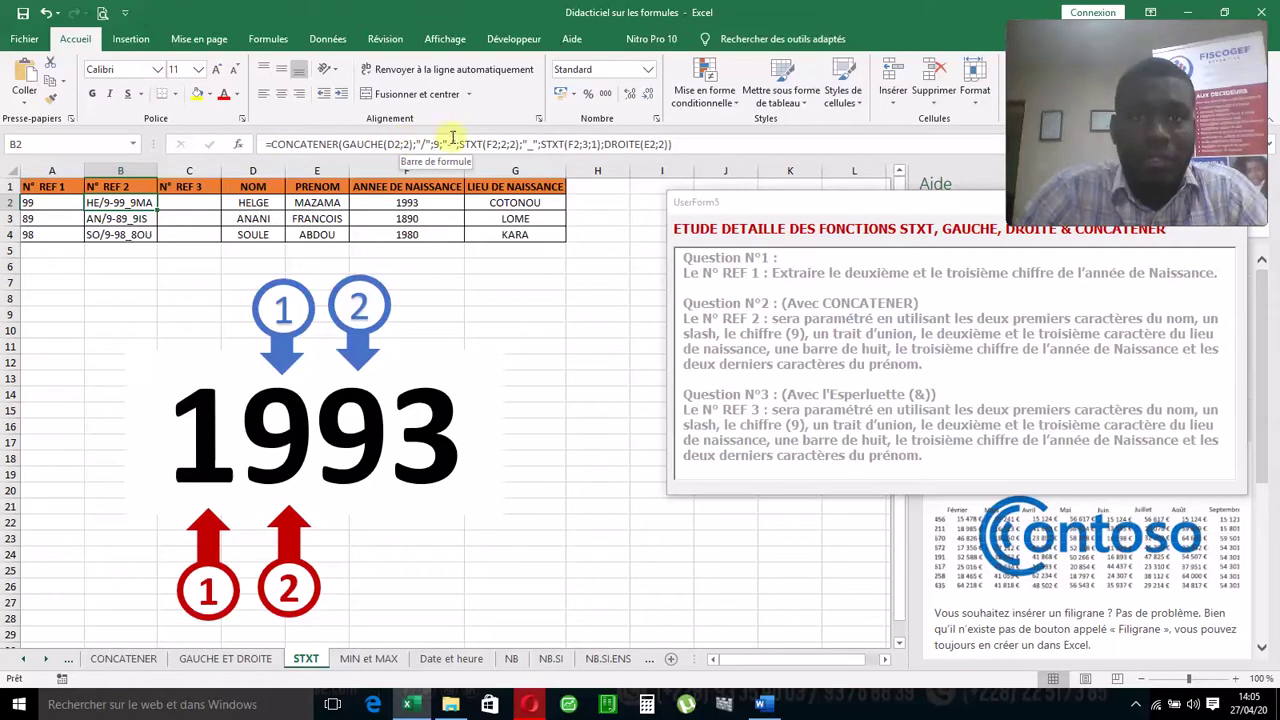
click(494, 147)
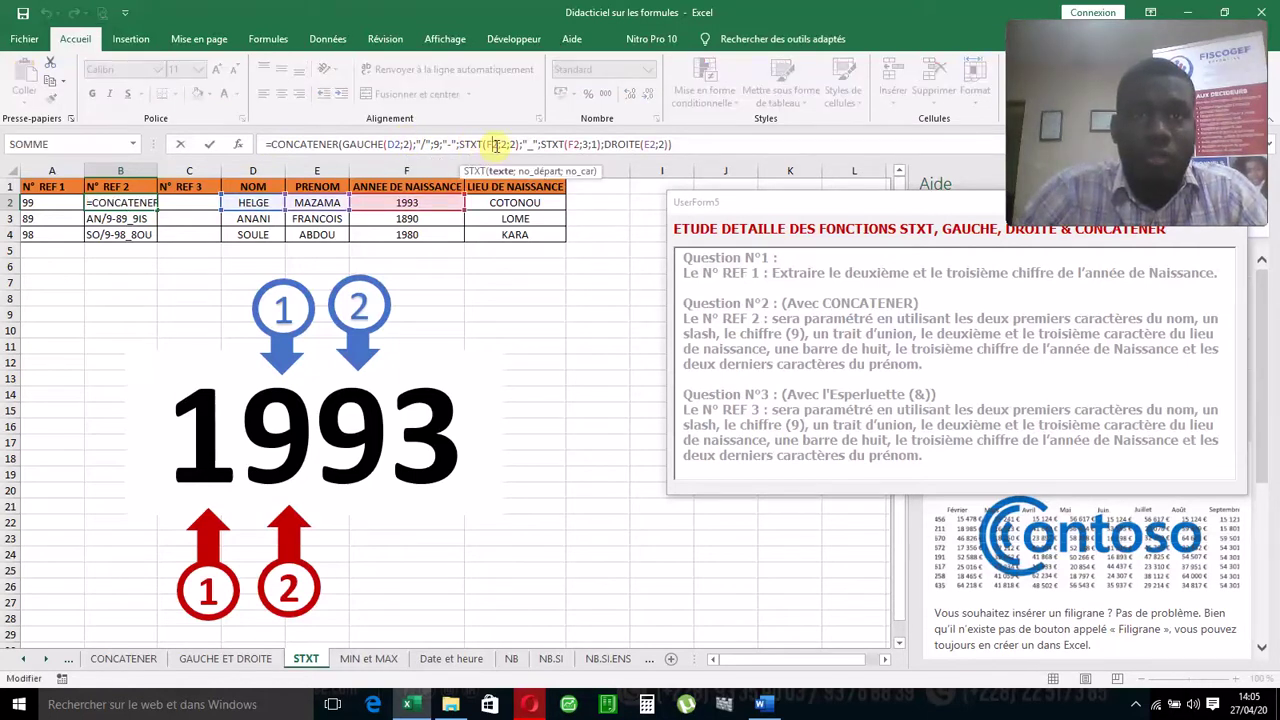
key(BackSpace)
key(BackSpace)
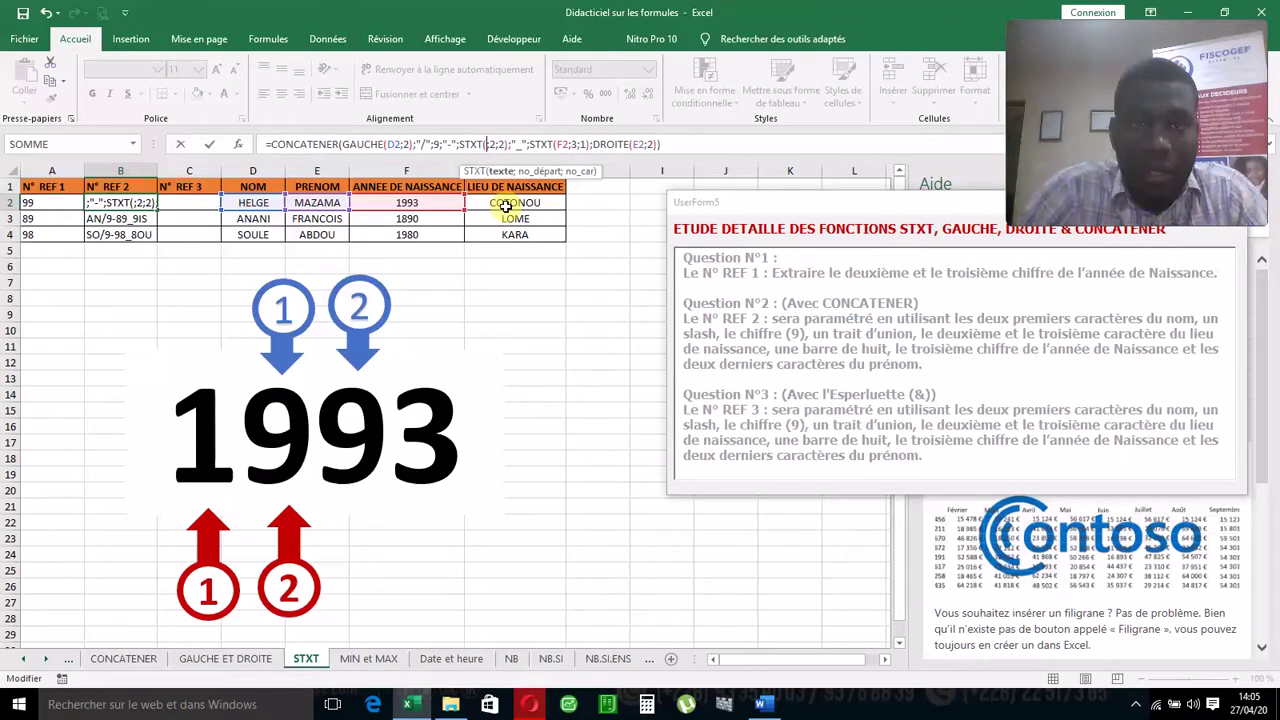
click(505, 205)
key(Return)
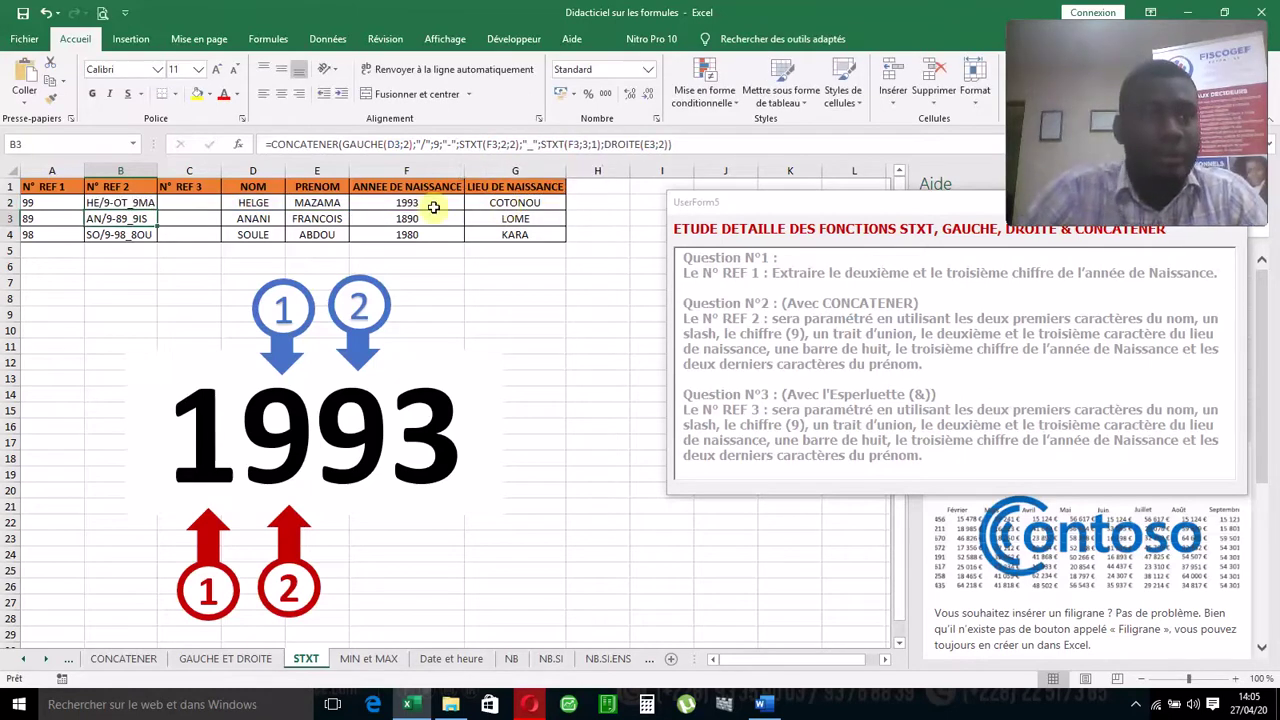
Step: Copy the corrected B2 formula down the N° REF 2 column to B4
click(141, 203)
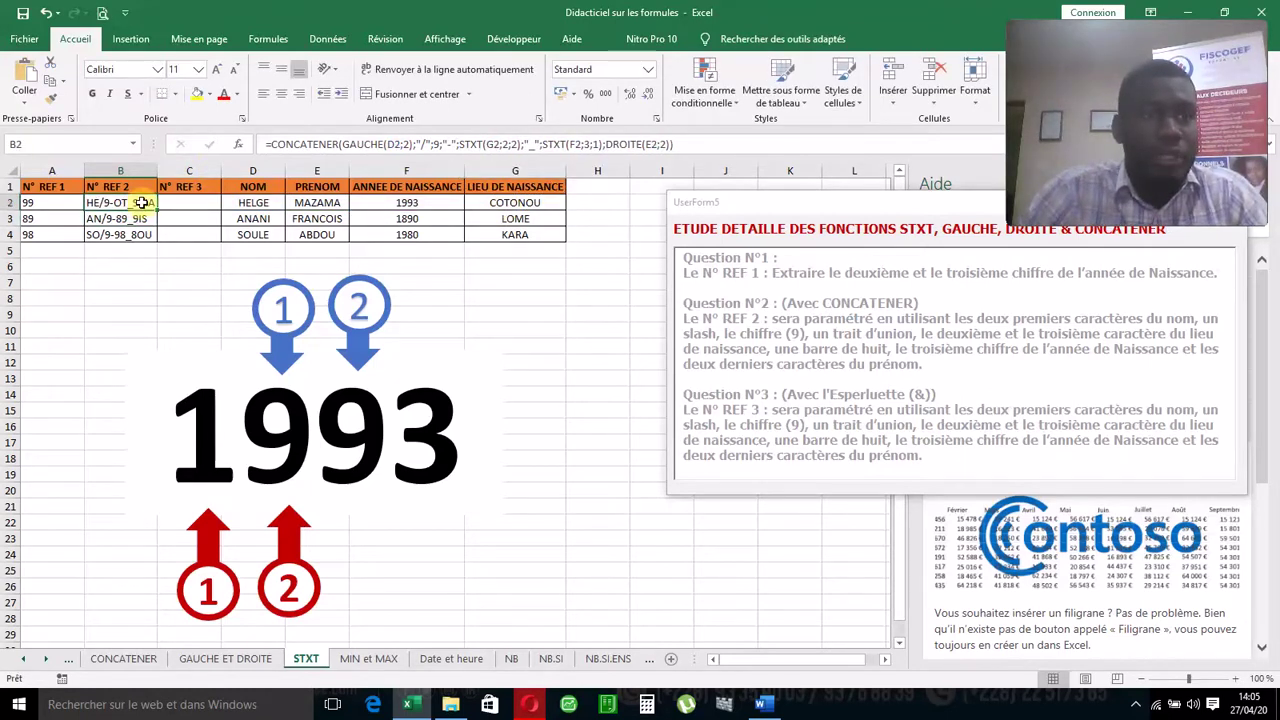
double_click(157, 210)
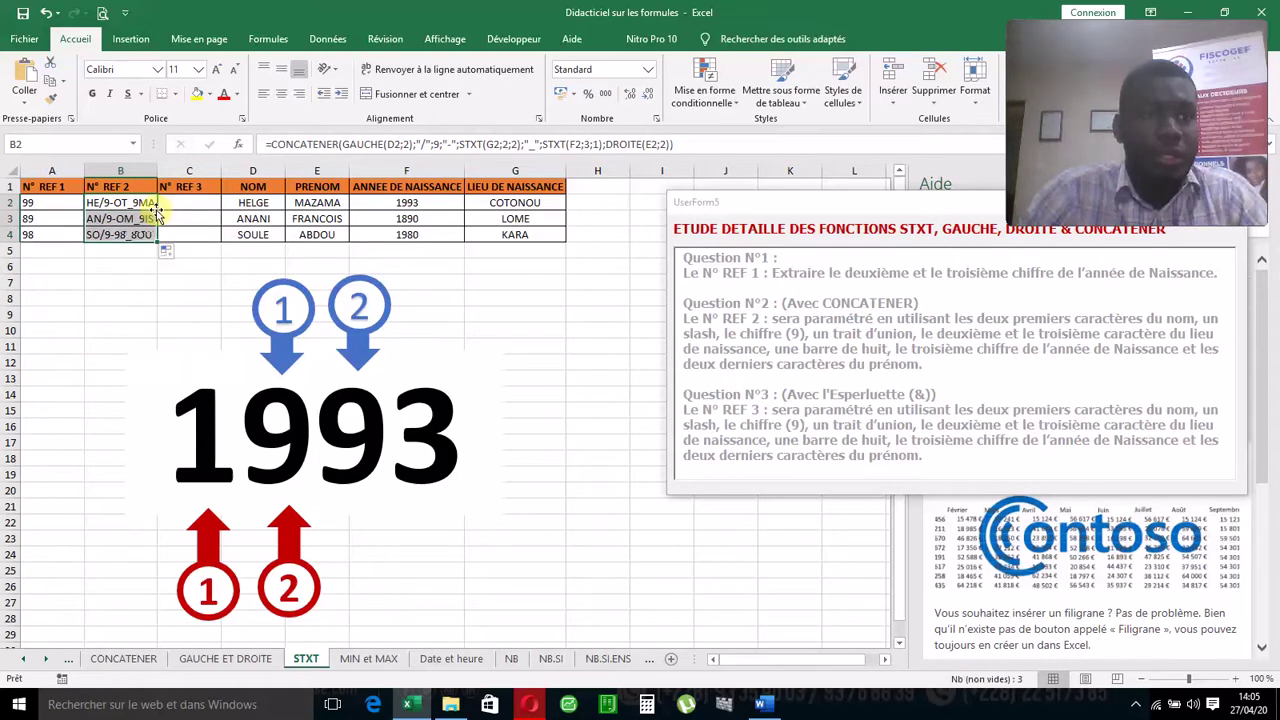
click(172, 207)
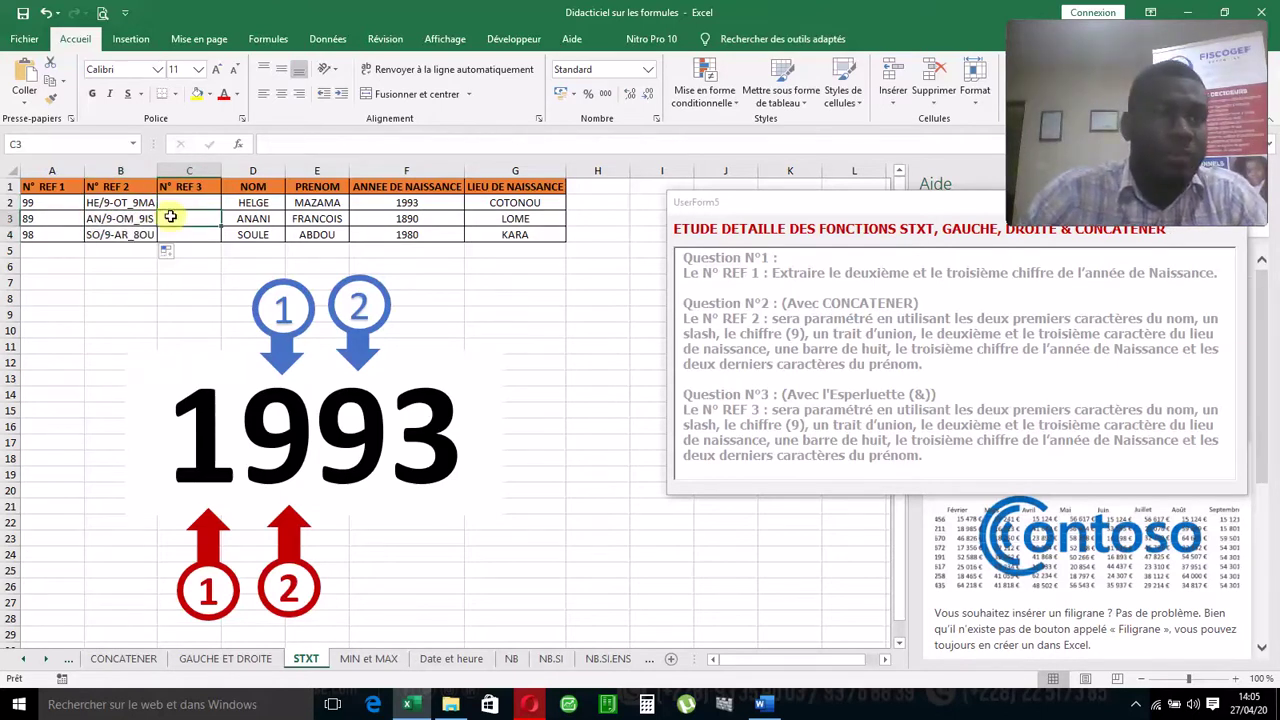
click(148, 205)
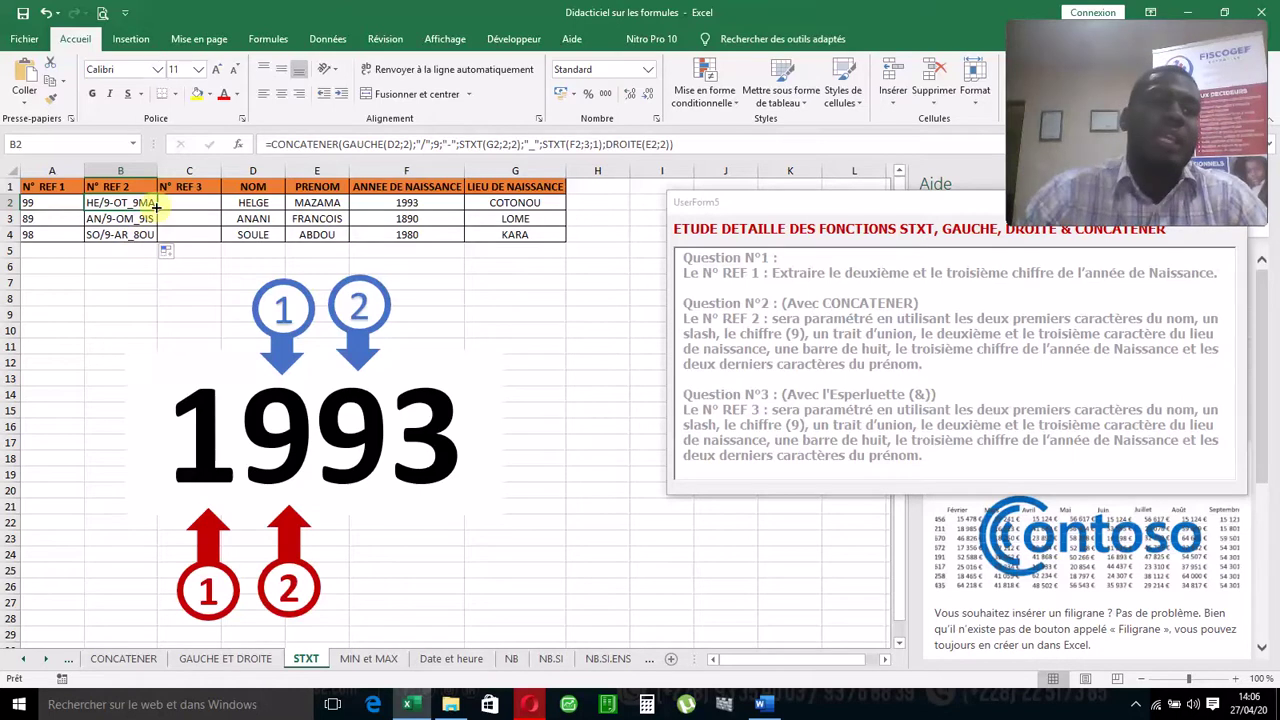
drag(157, 206, 155, 236)
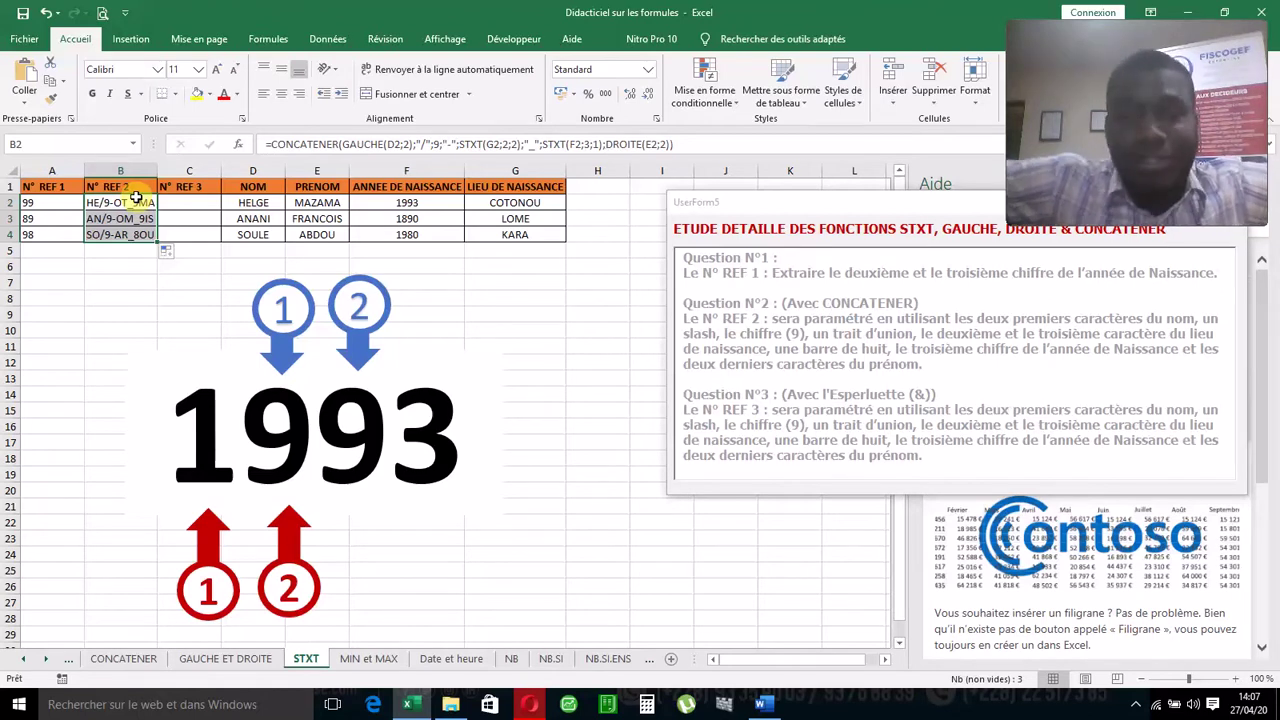
Step: Start the N° REF 3 formula in C2 with GAUCHE(D2;2) to take the first two characters of the NOM
click(189, 200)
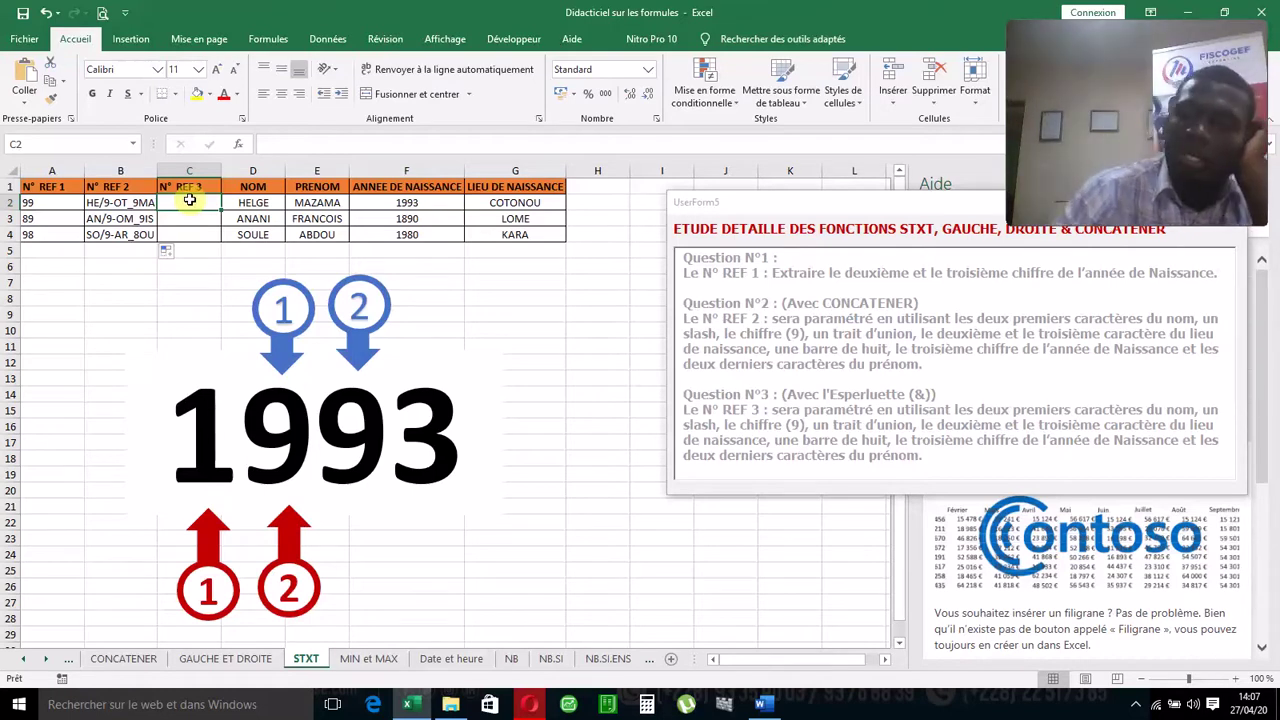
text(=)
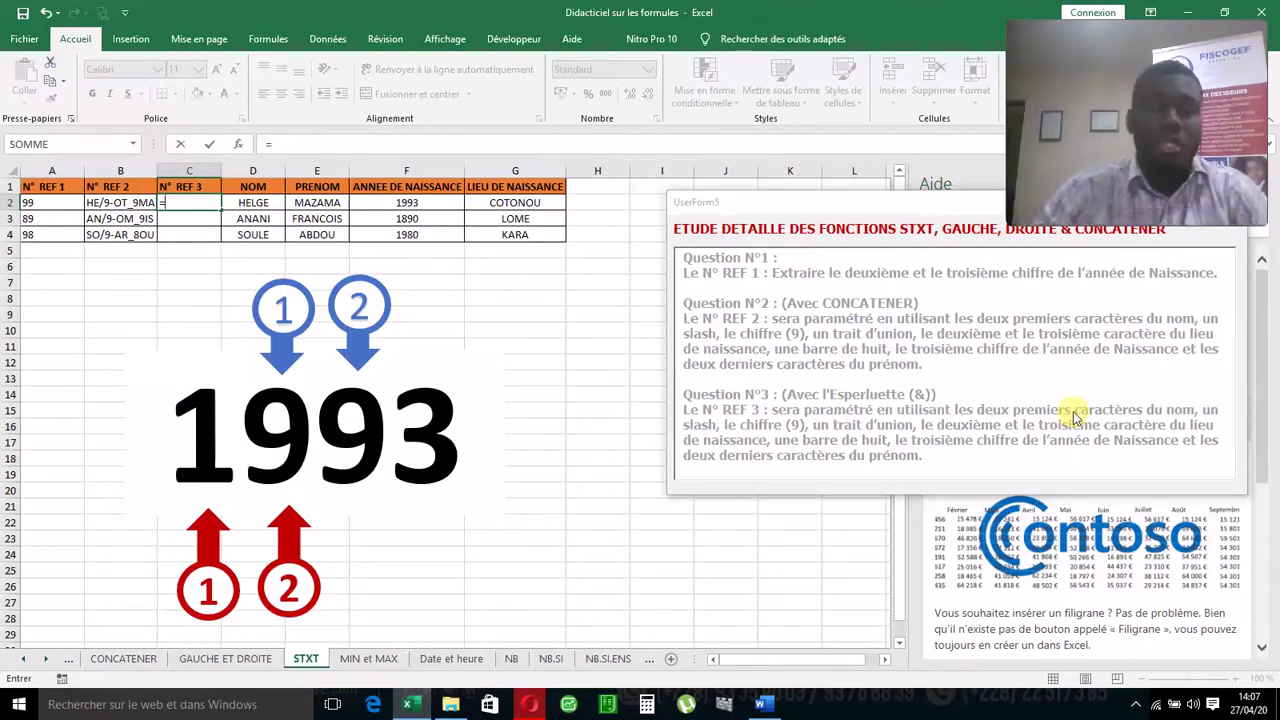
text(gau)
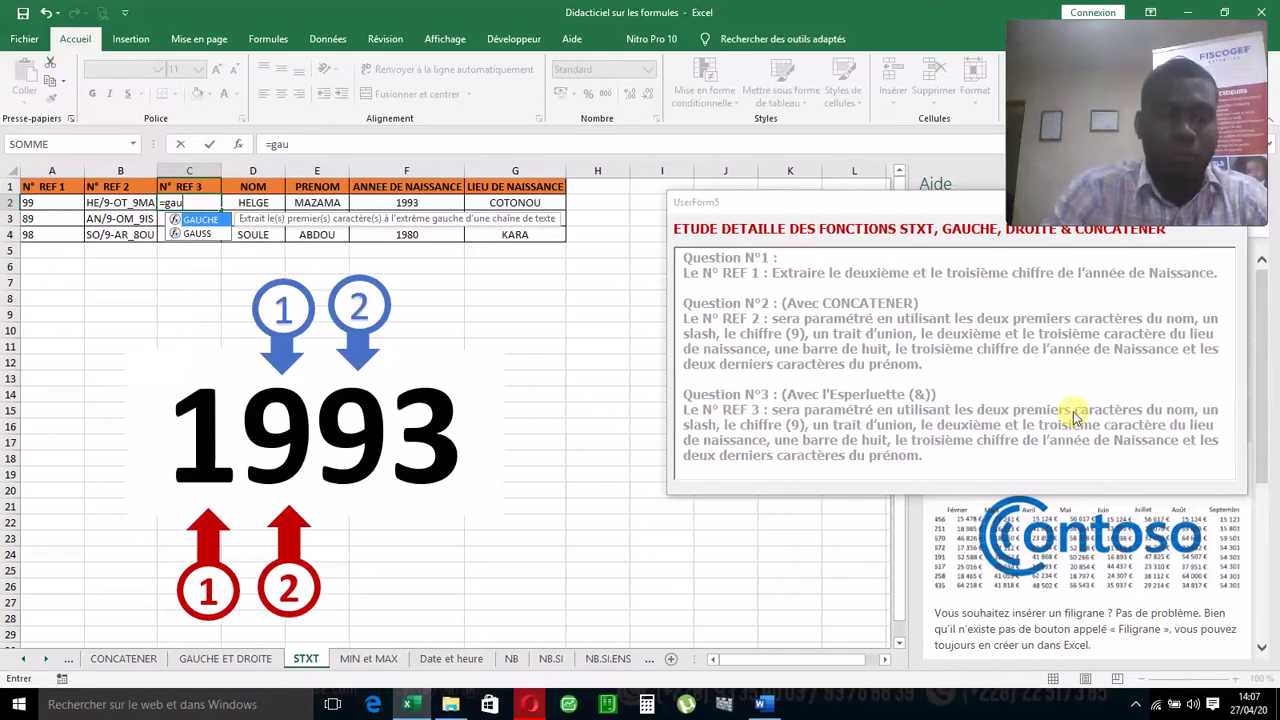
text(c)
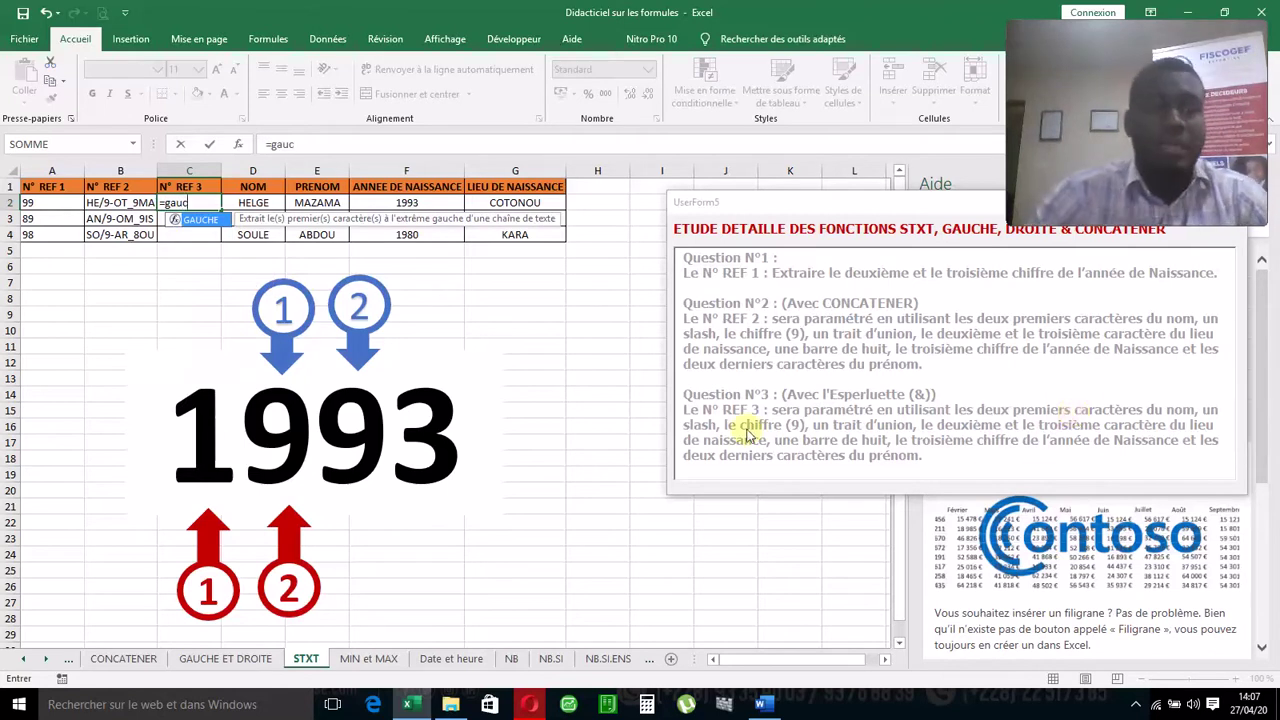
double_click(201, 218)
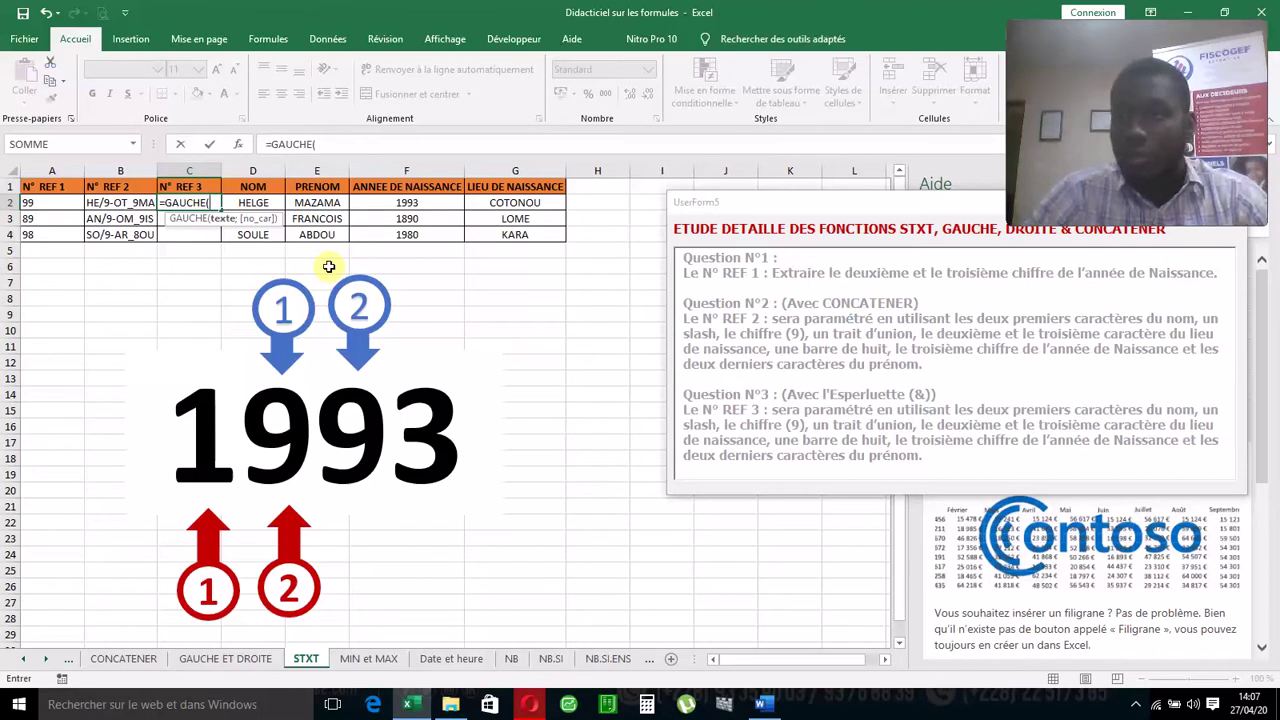
click(268, 204)
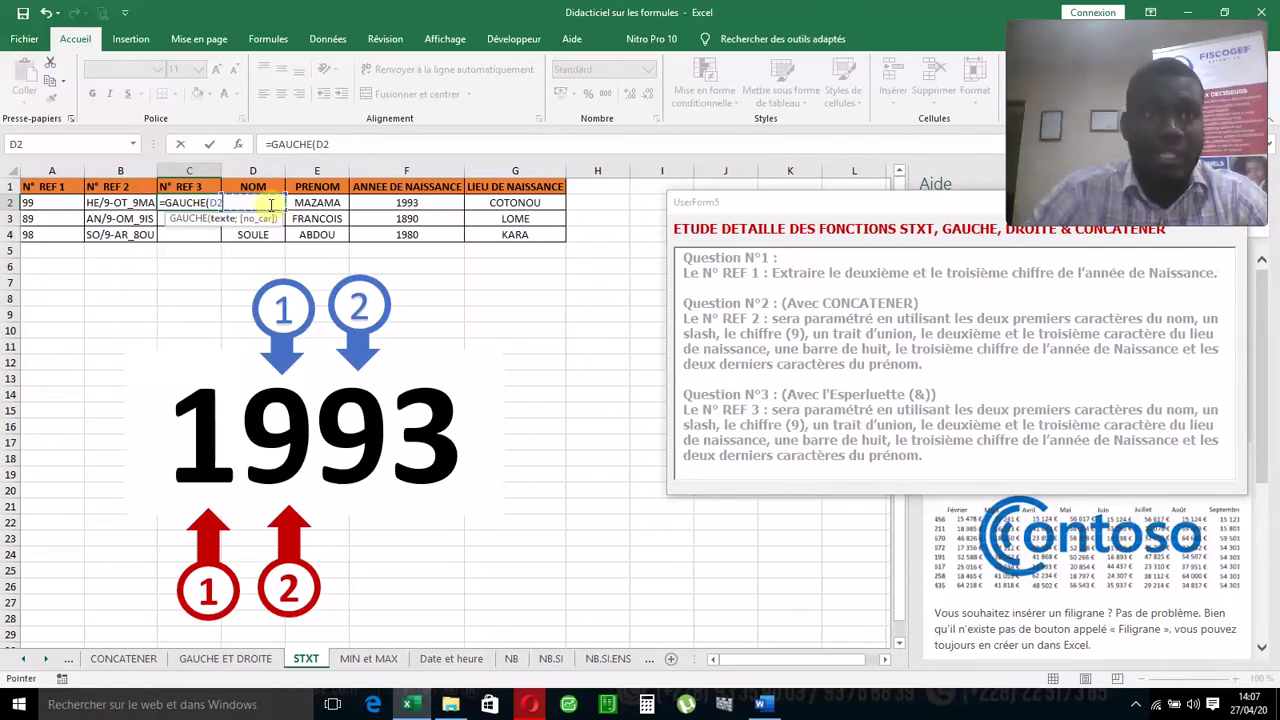
text(;2))
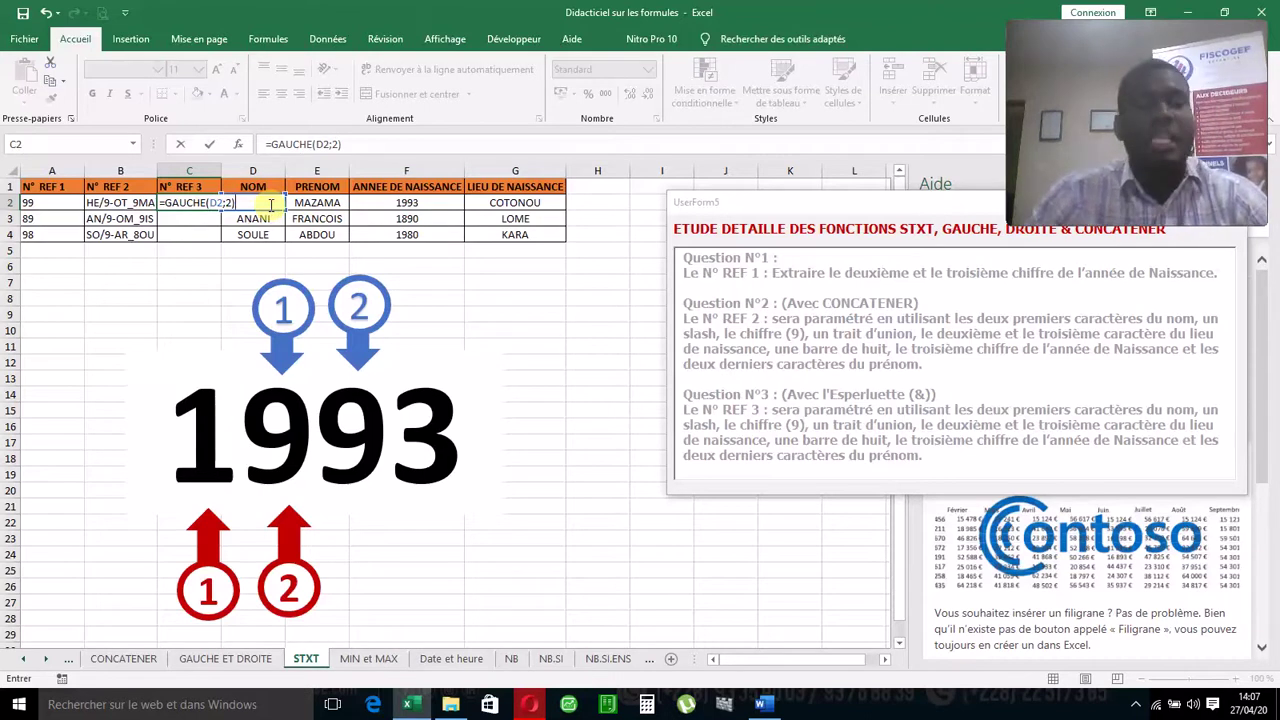
Step: Append a slash, the number 9 and a hyphen to the C2 formula with ampersands, as &"/"&9&"-"
text(&)
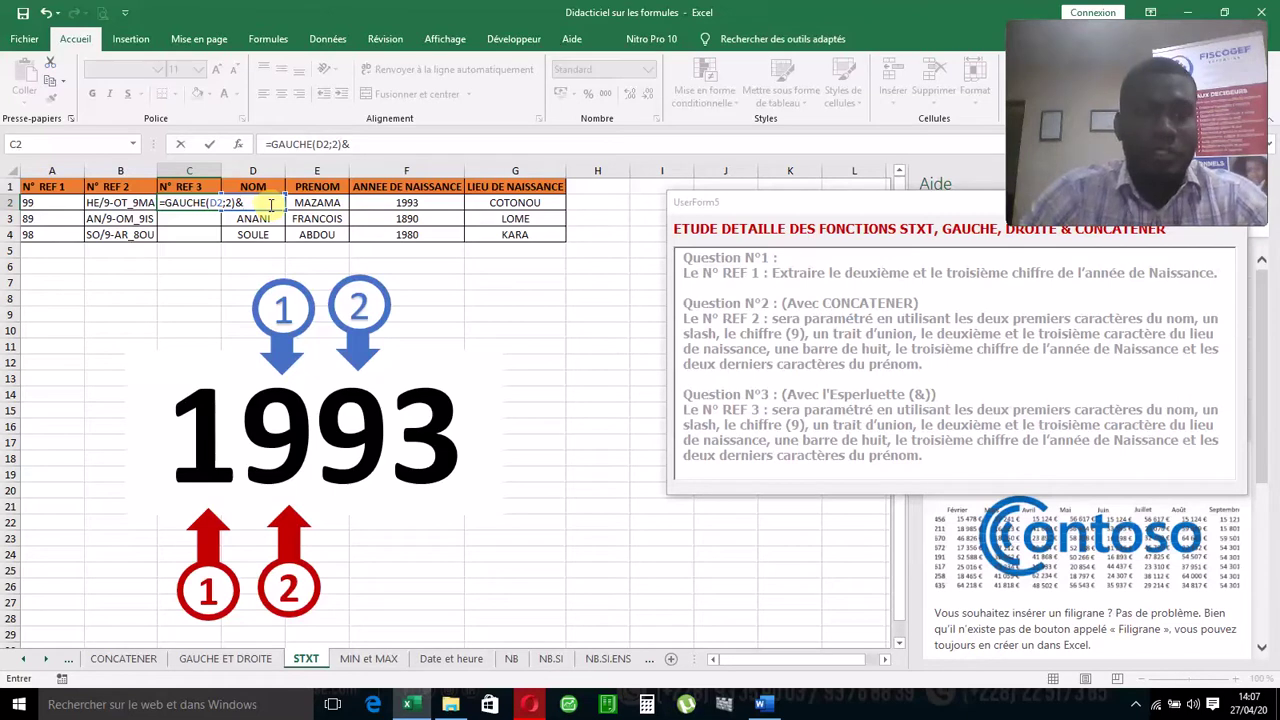
text(/")
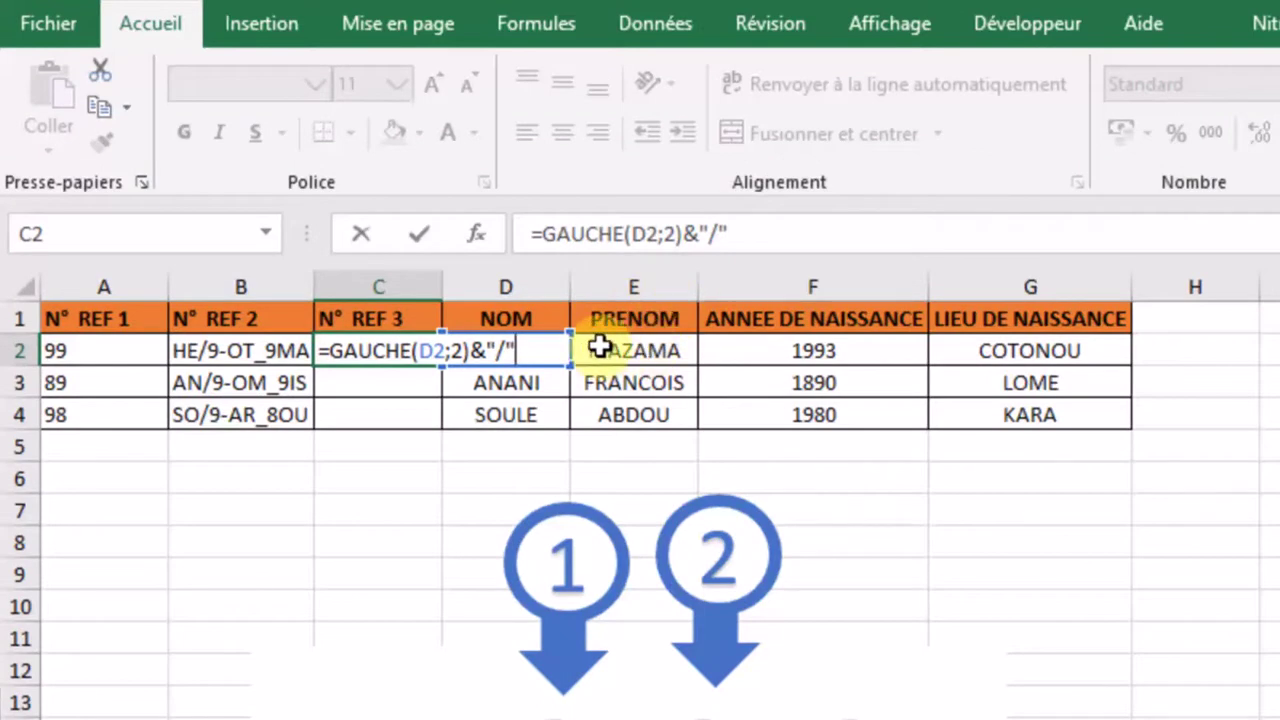
text(&)
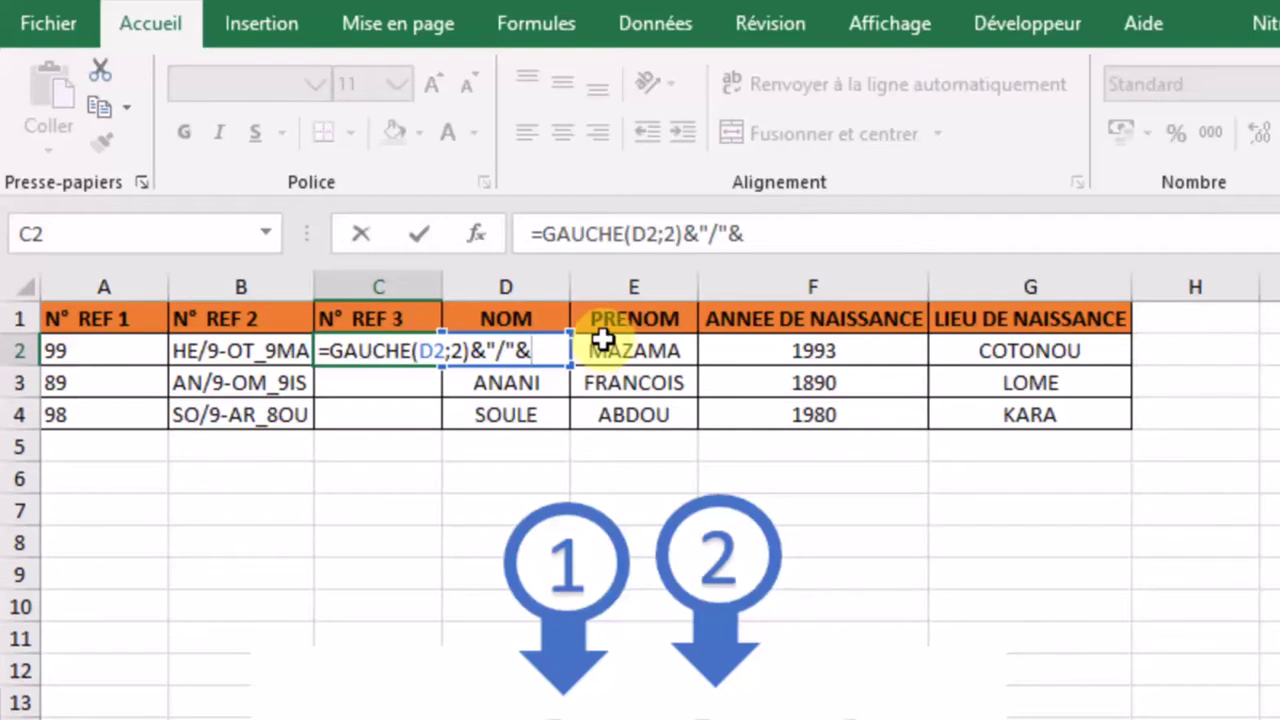
text(9&)
text("-")
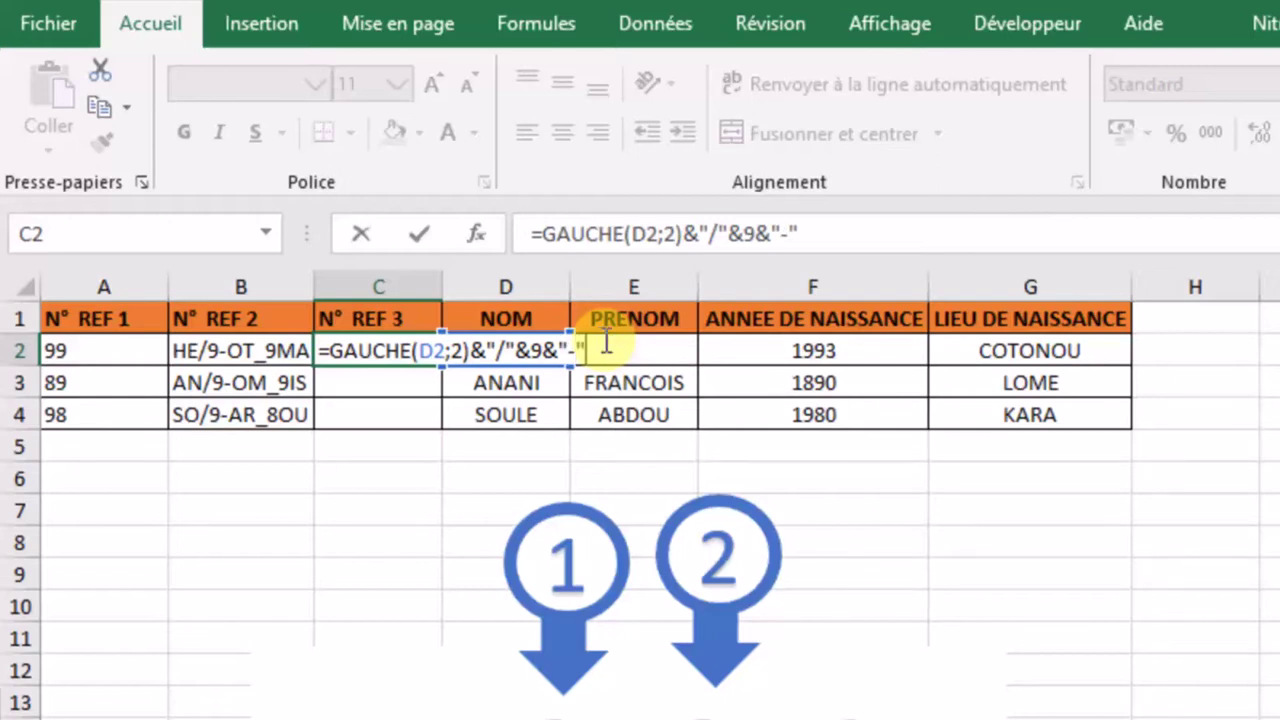
Step: Append &STXT(G2;2;2) to the C2 formula to take the second and third characters of the birthplace
text(&)
text(STXT)
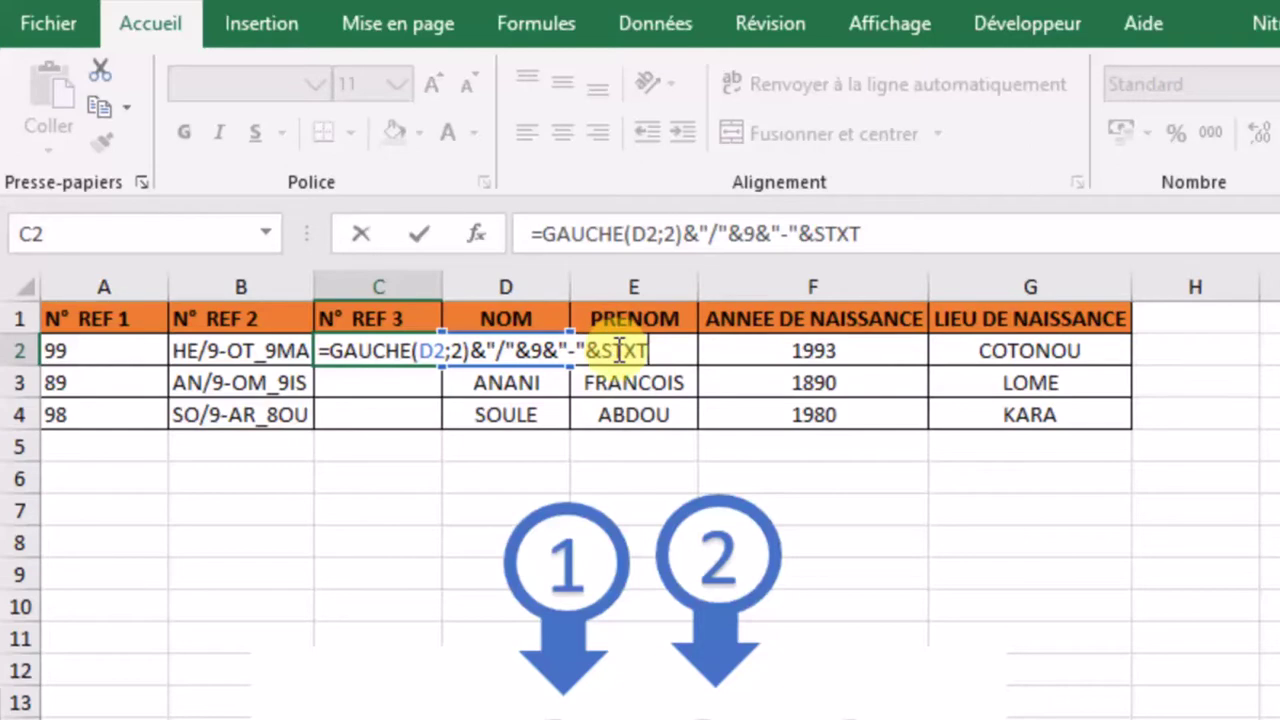
text(()
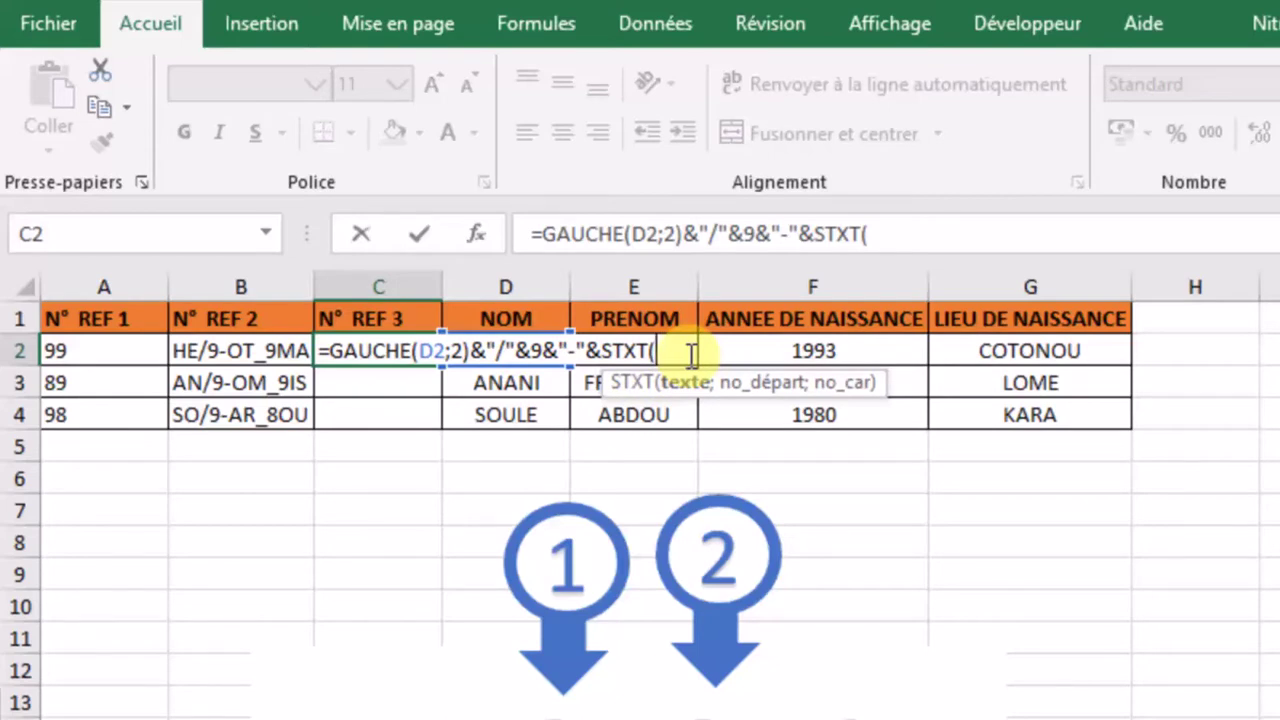
click(1012, 354)
text(;)
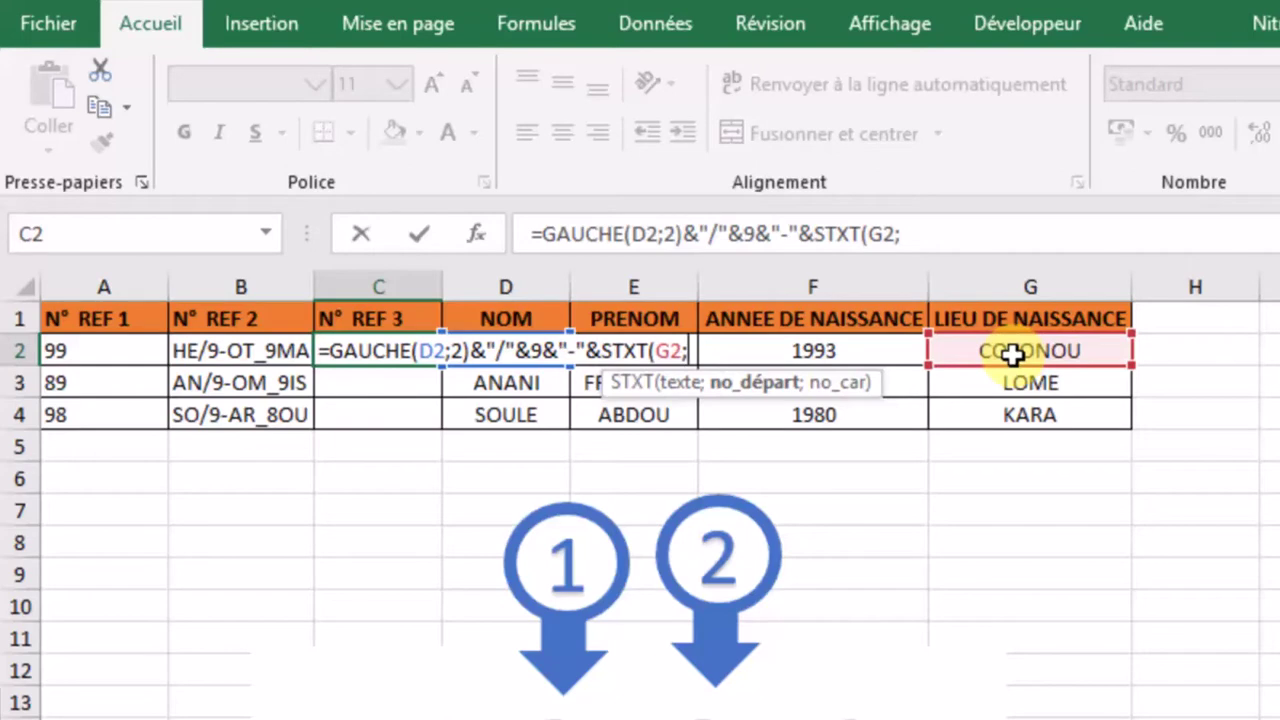
text(2)
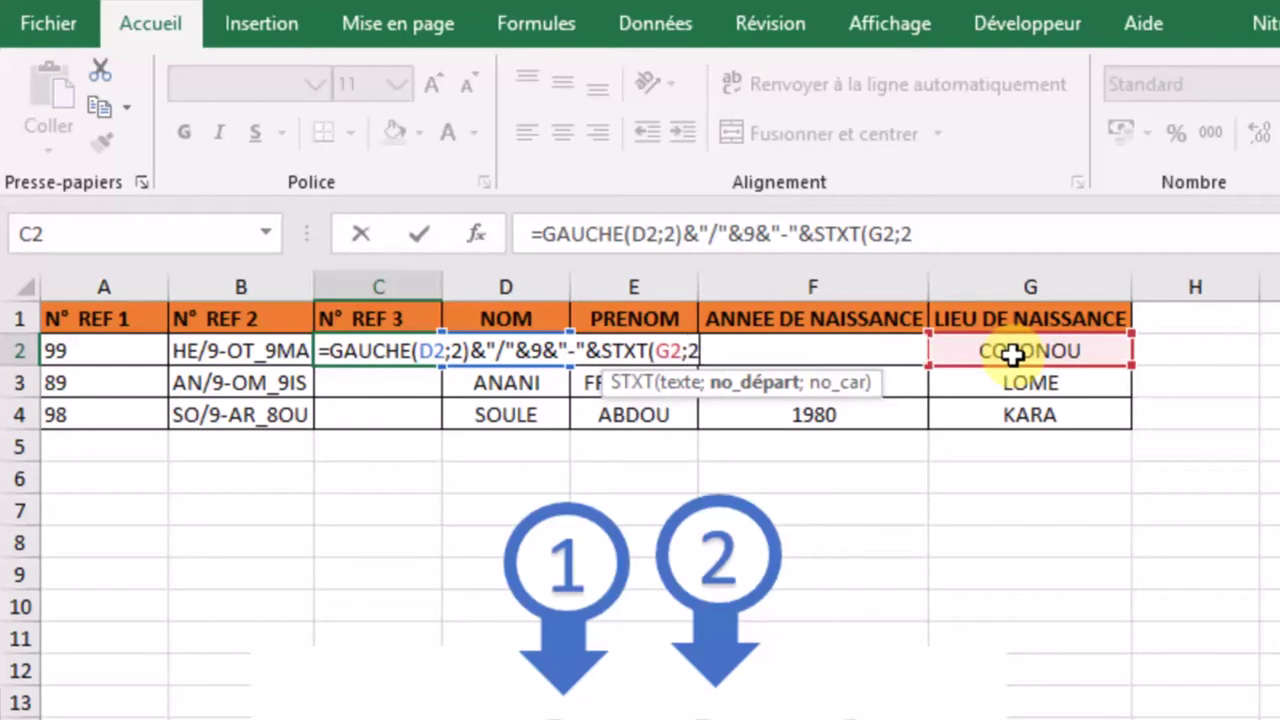
text(;)
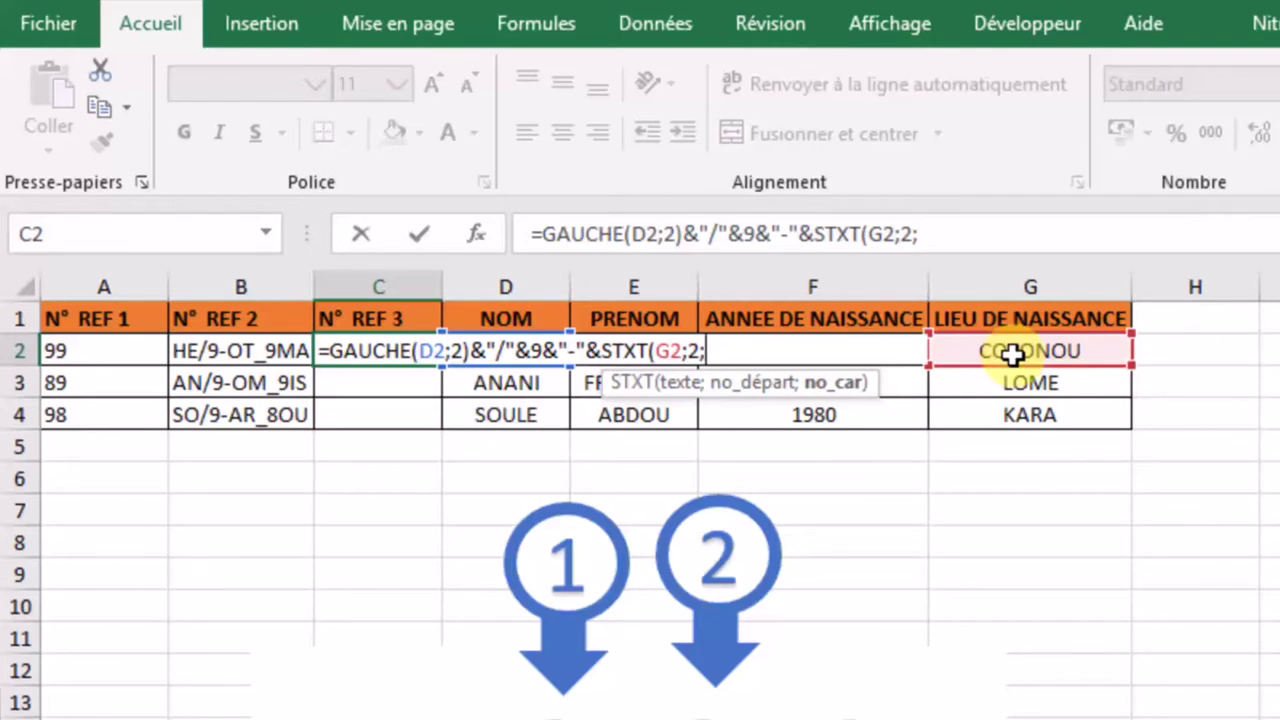
text(2))
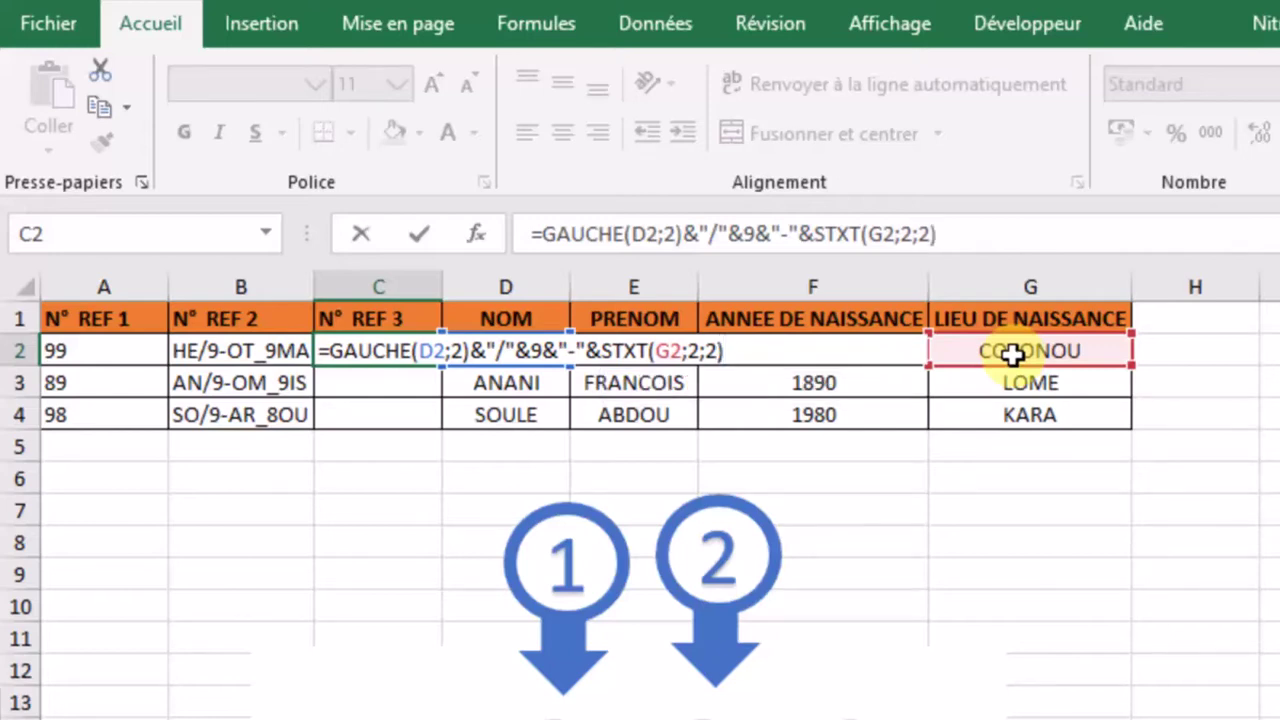
Step: Append &"_"&STXT(F2;3;1) to the C2 formula to add an underscore and the third digit of the birth year
text(&)
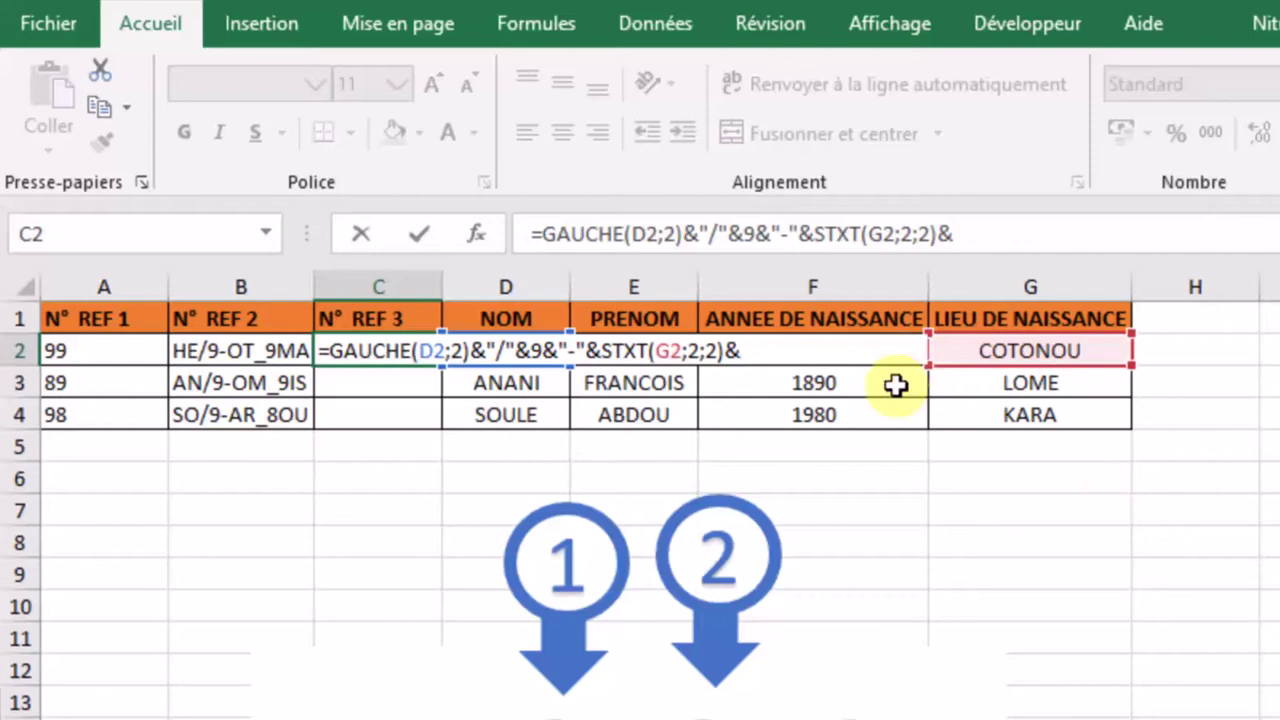
text("_")
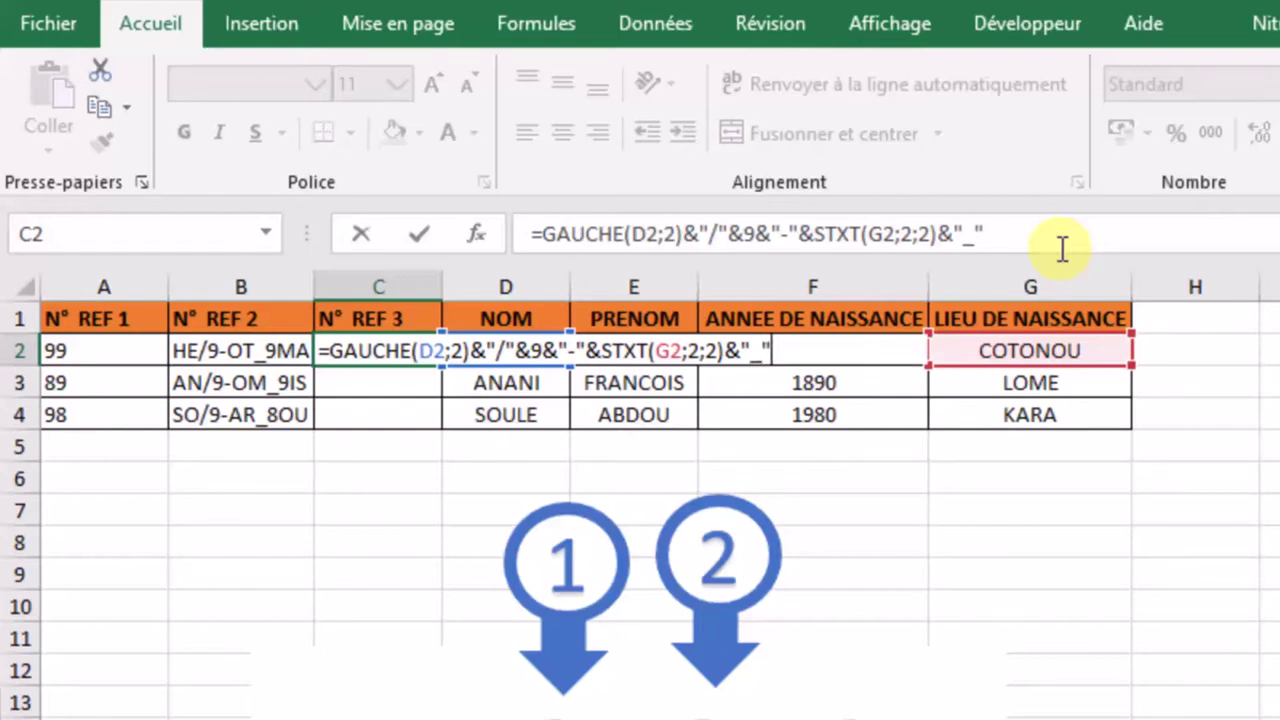
text(&)
text(st)
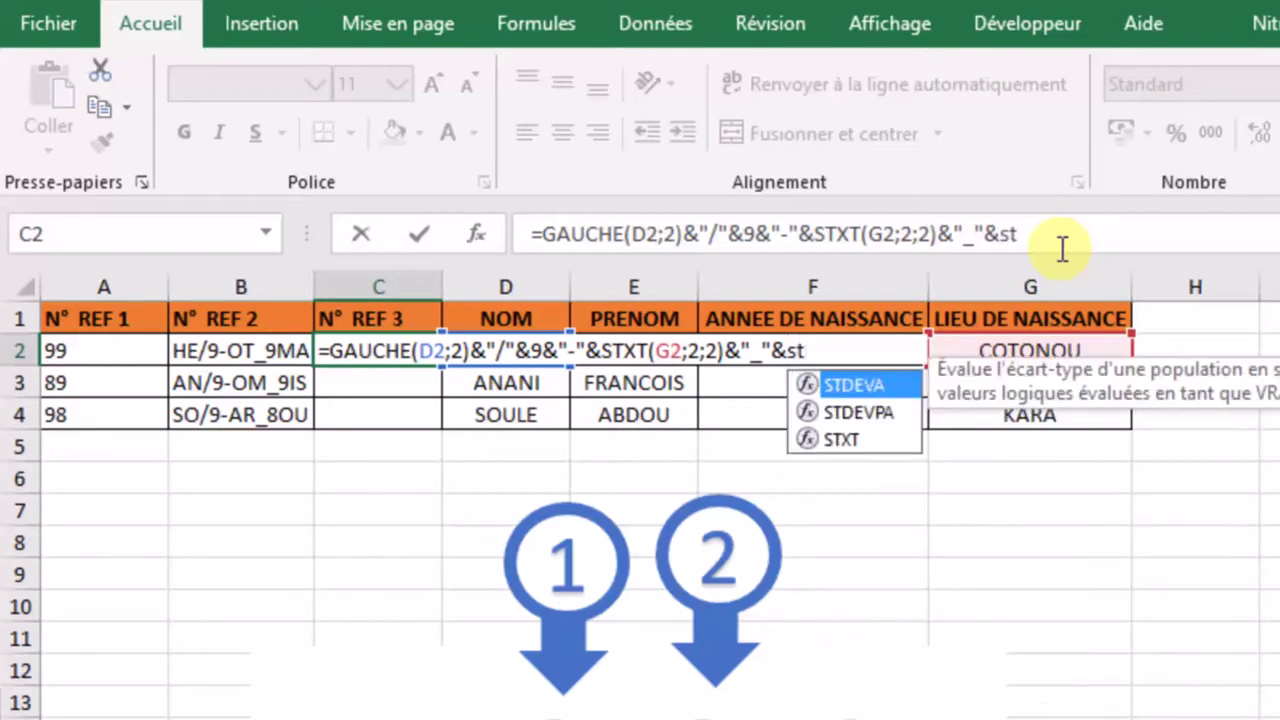
text(xt)
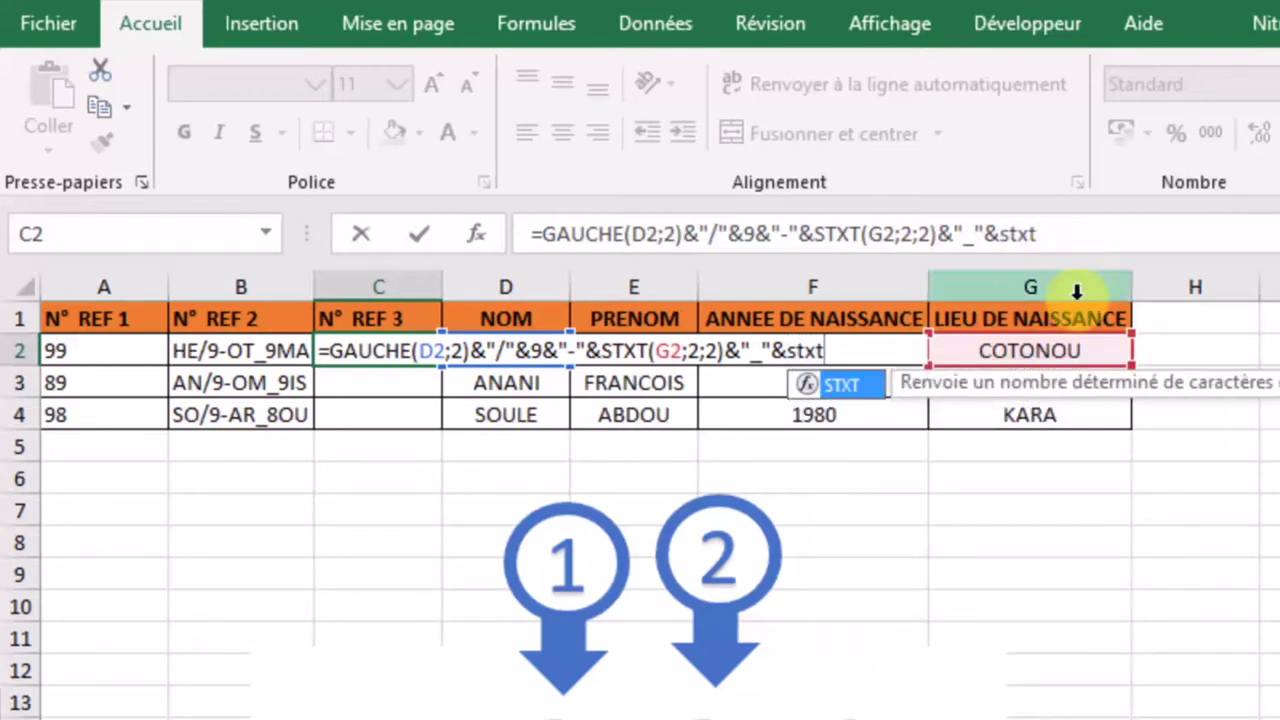
double_click(869, 381)
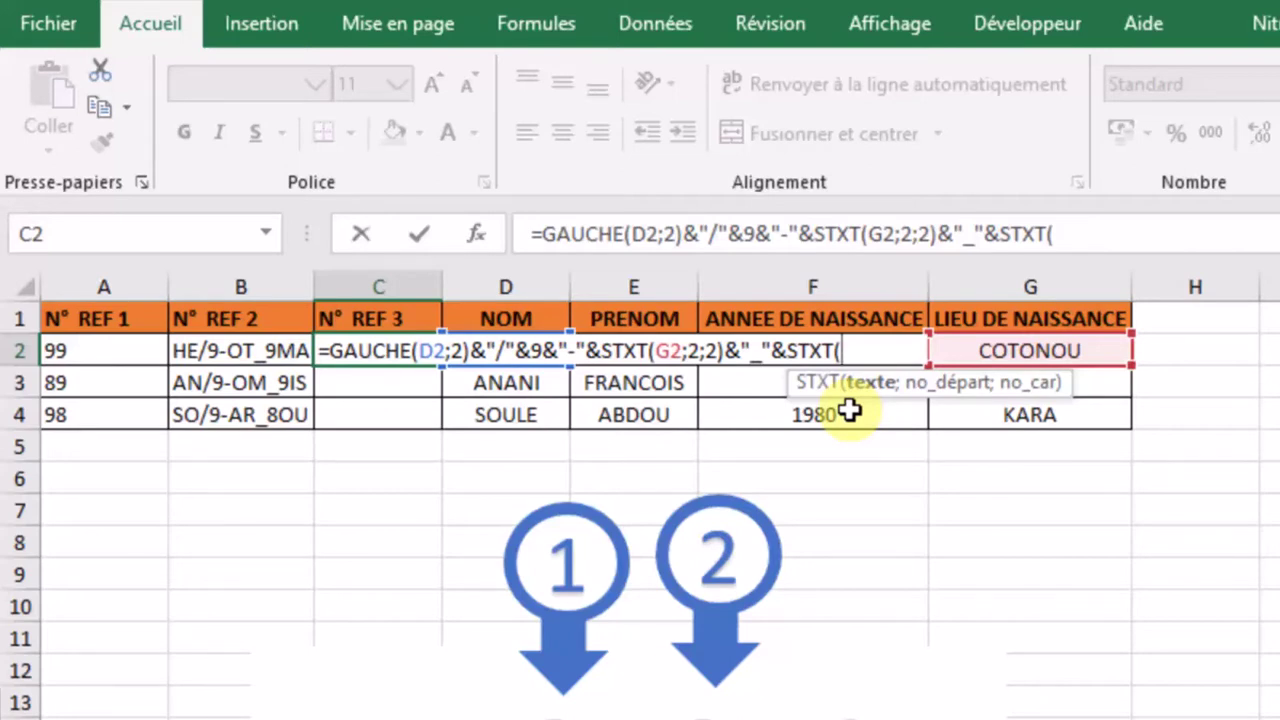
click(762, 382)
key(Up)
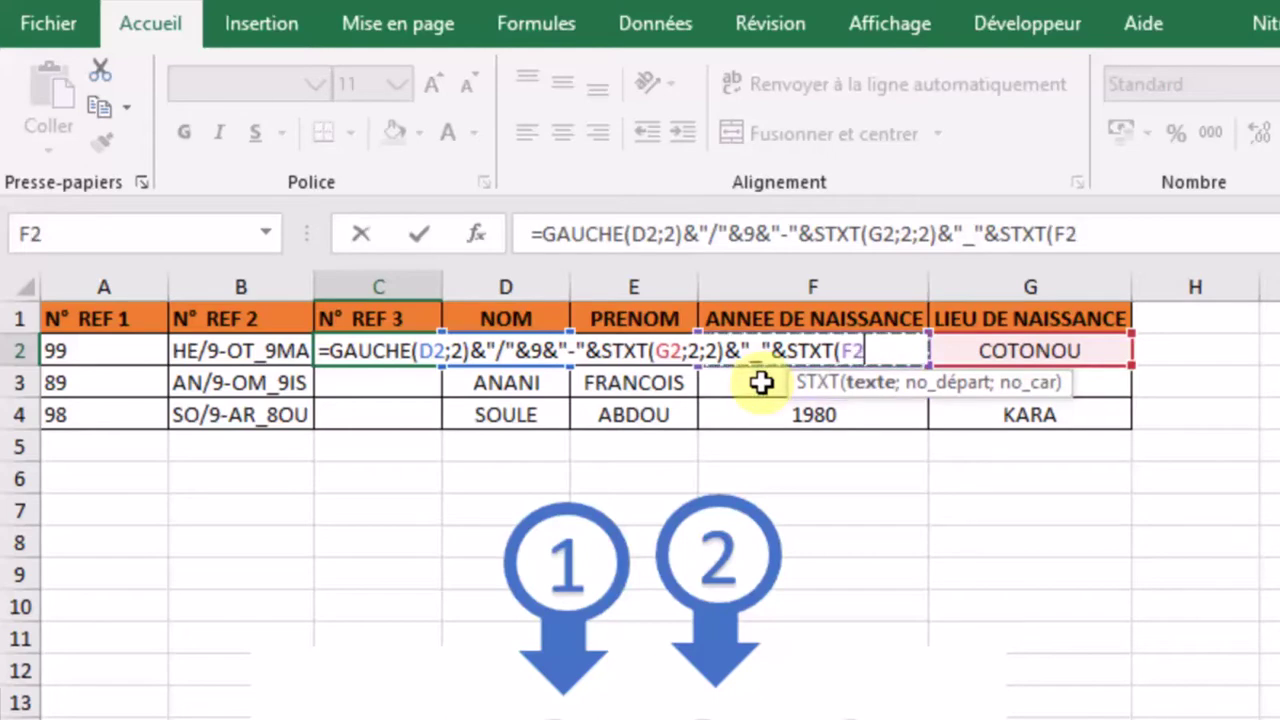
text(;)
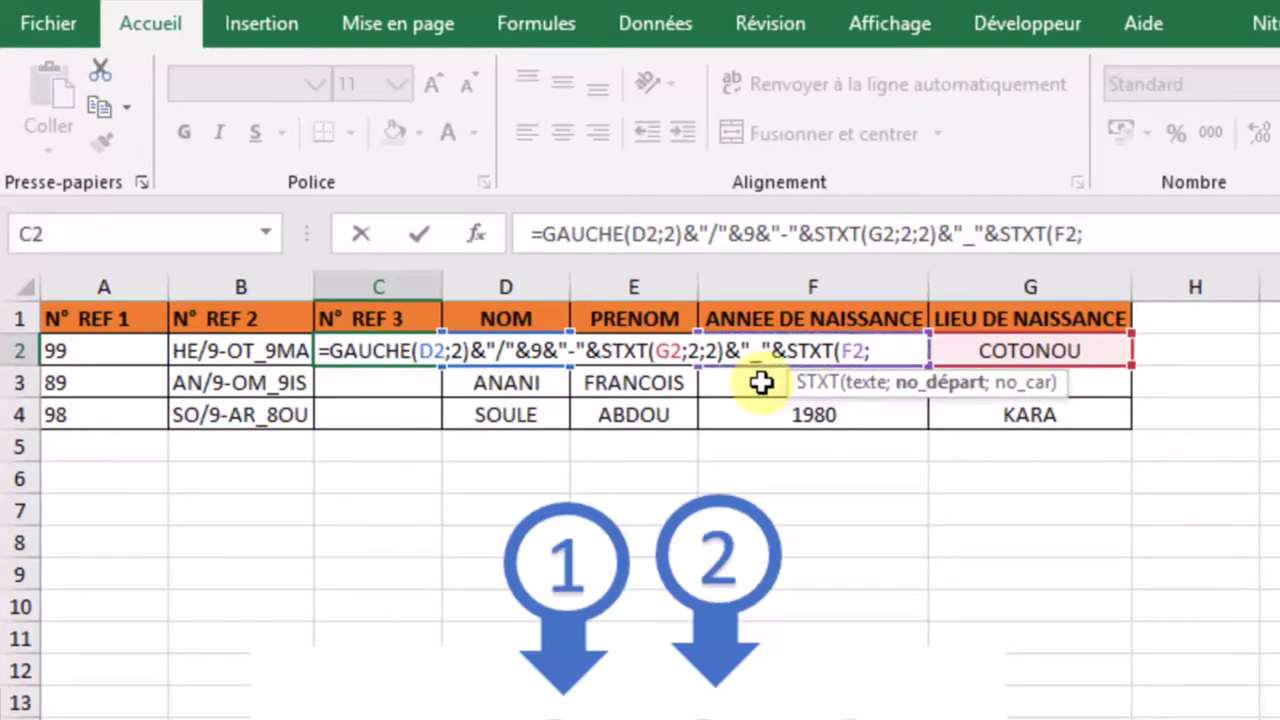
text(3;)
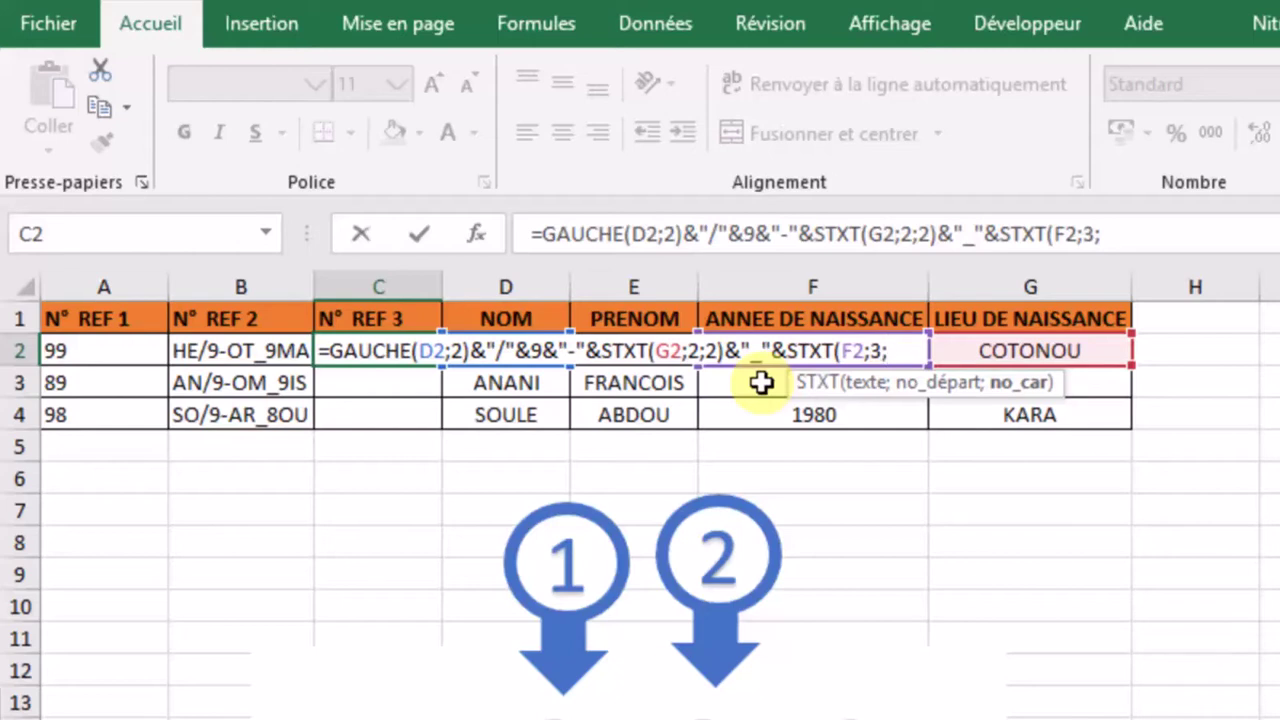
text(1))
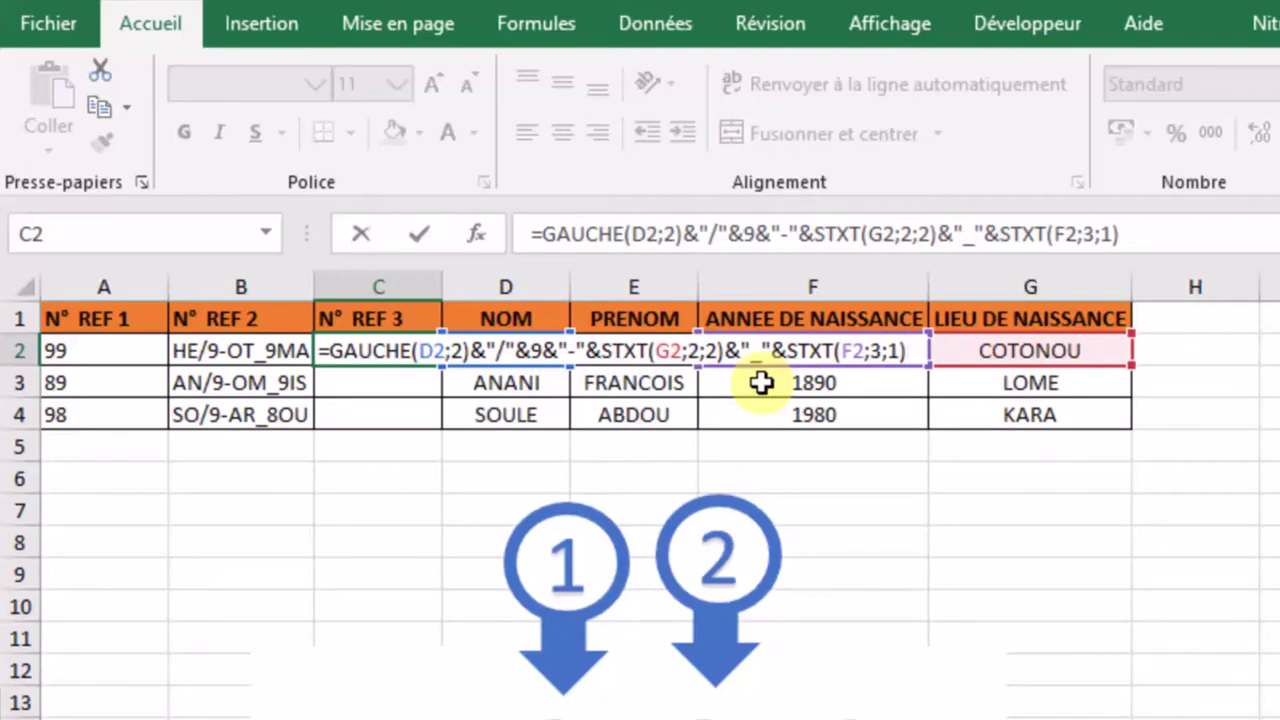
Step: Append &DROITE(E2;2) to take the PRENOM's last two characters, and complete the C2 formula
text(&)
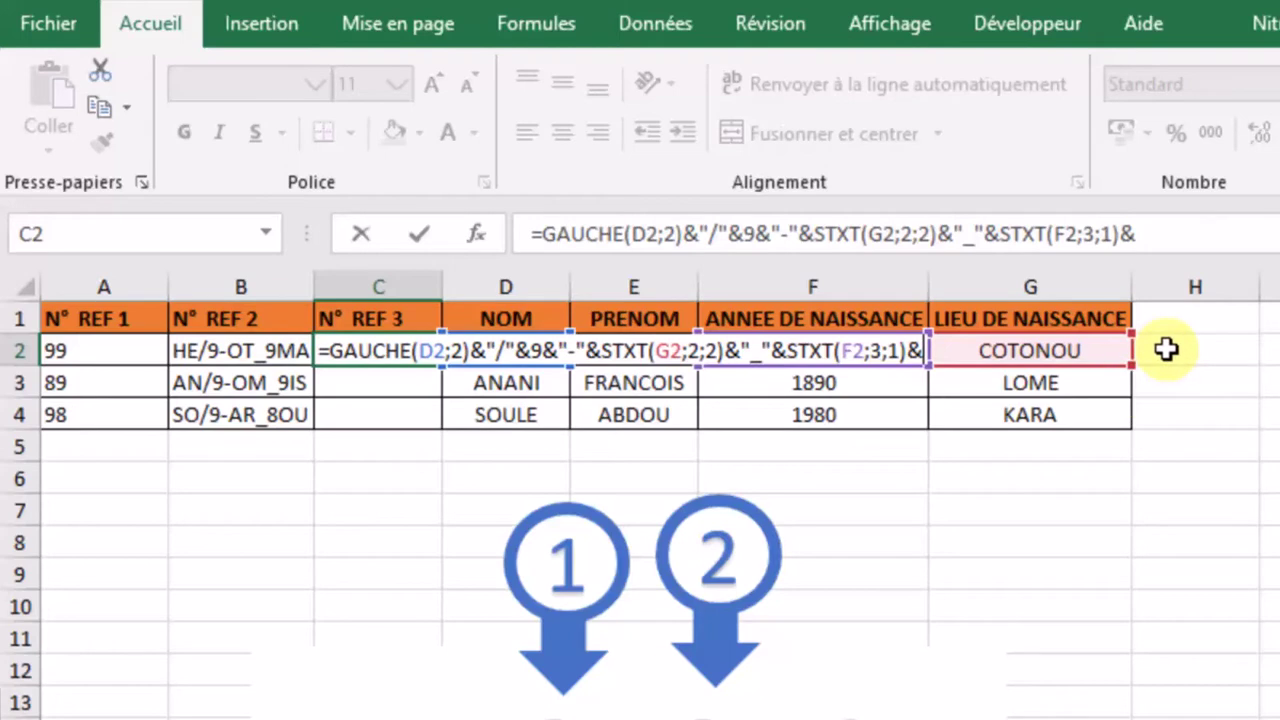
text(dr)
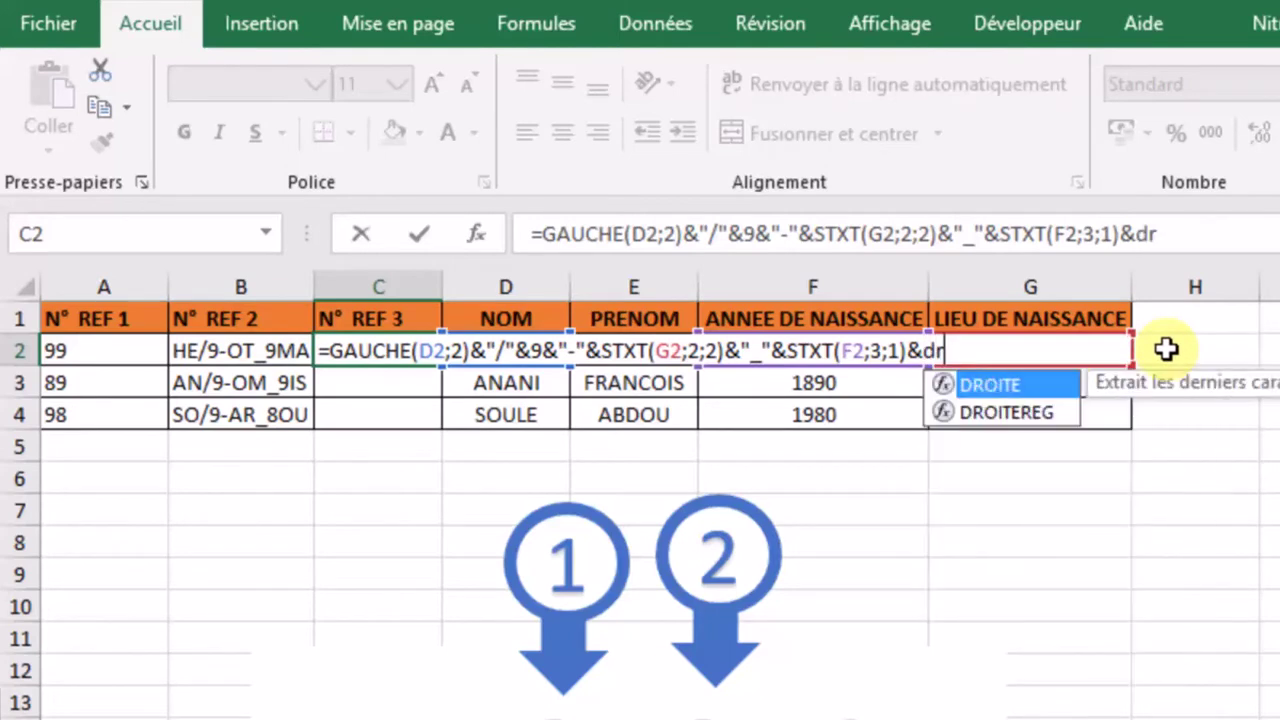
text(oite)
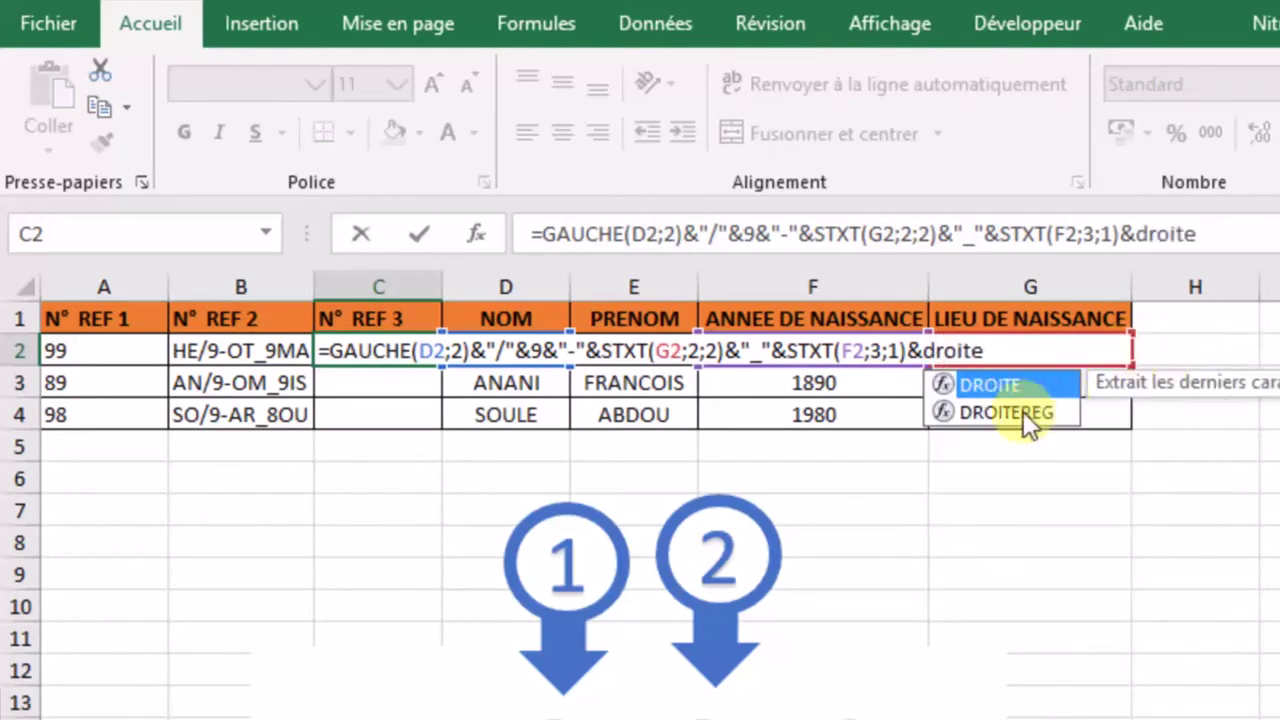
double_click(1020, 386)
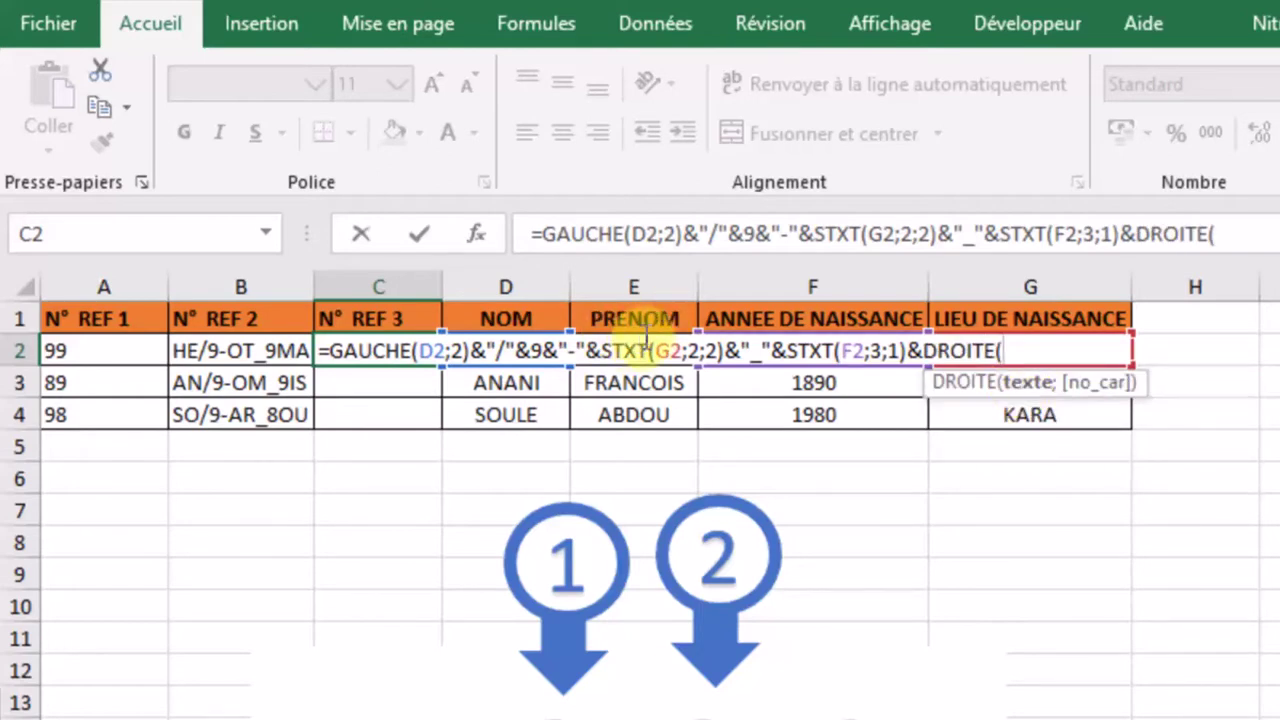
click(643, 383)
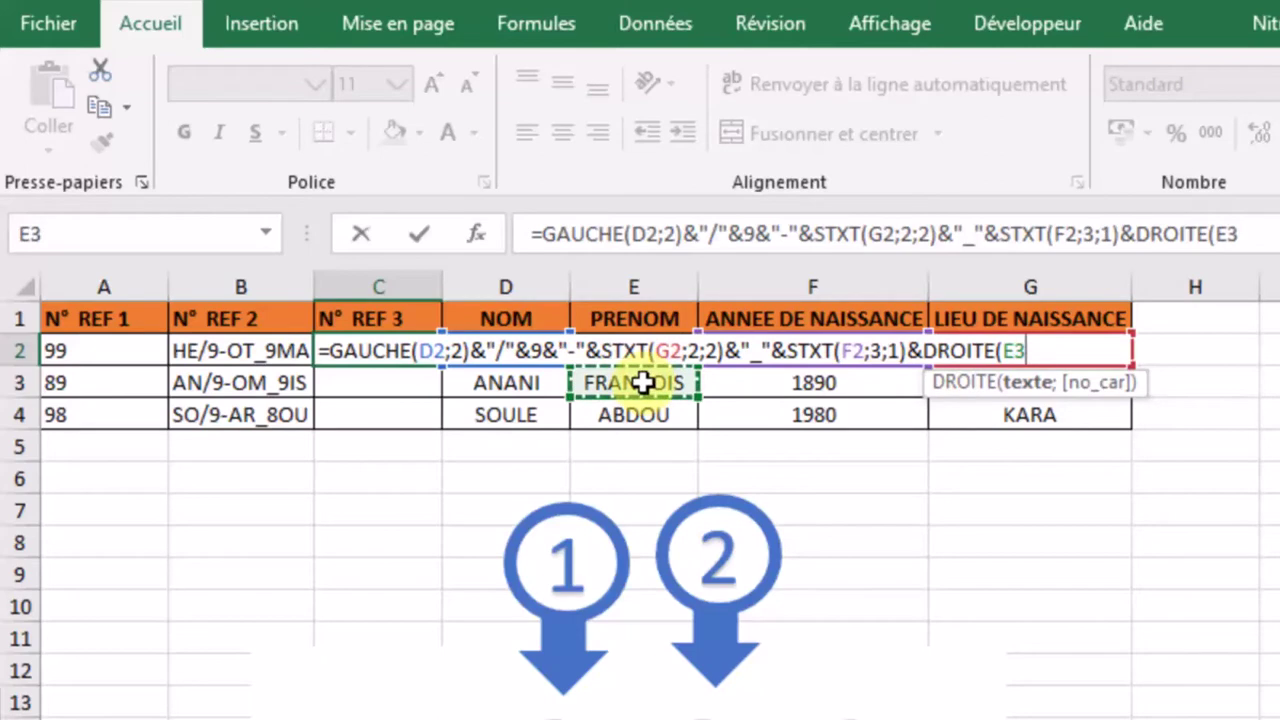
key(Up)
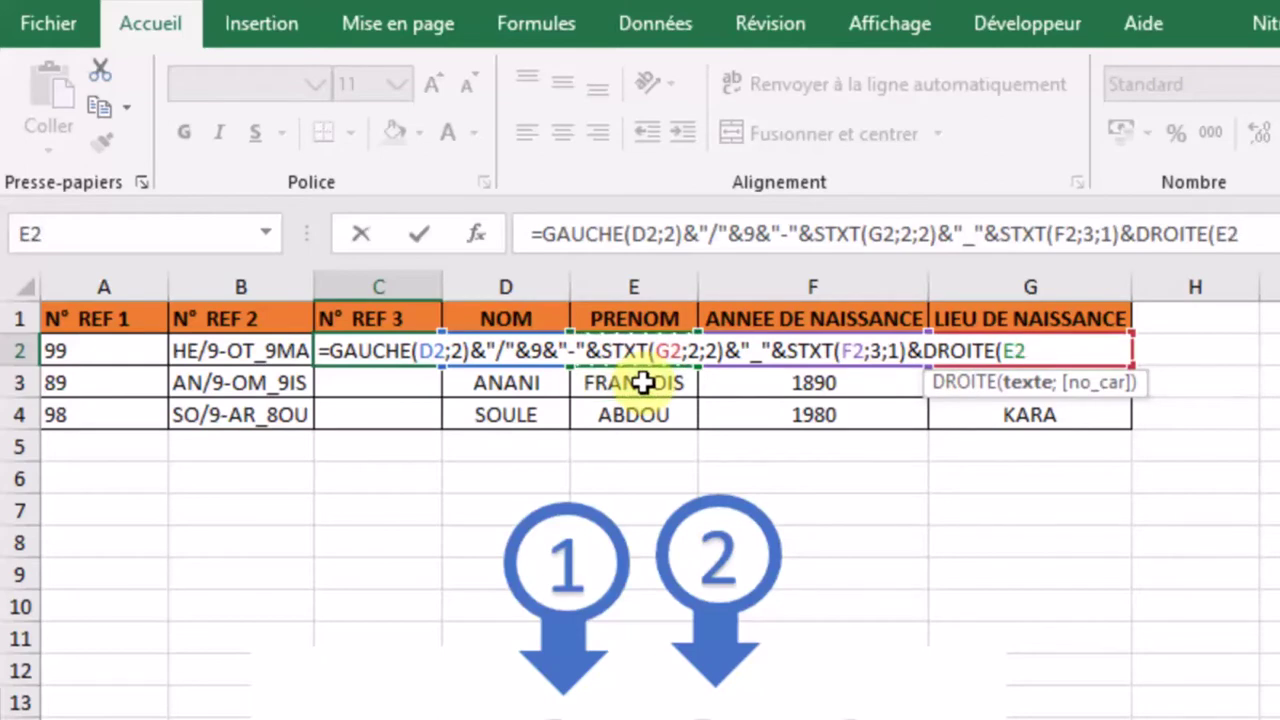
text(;)
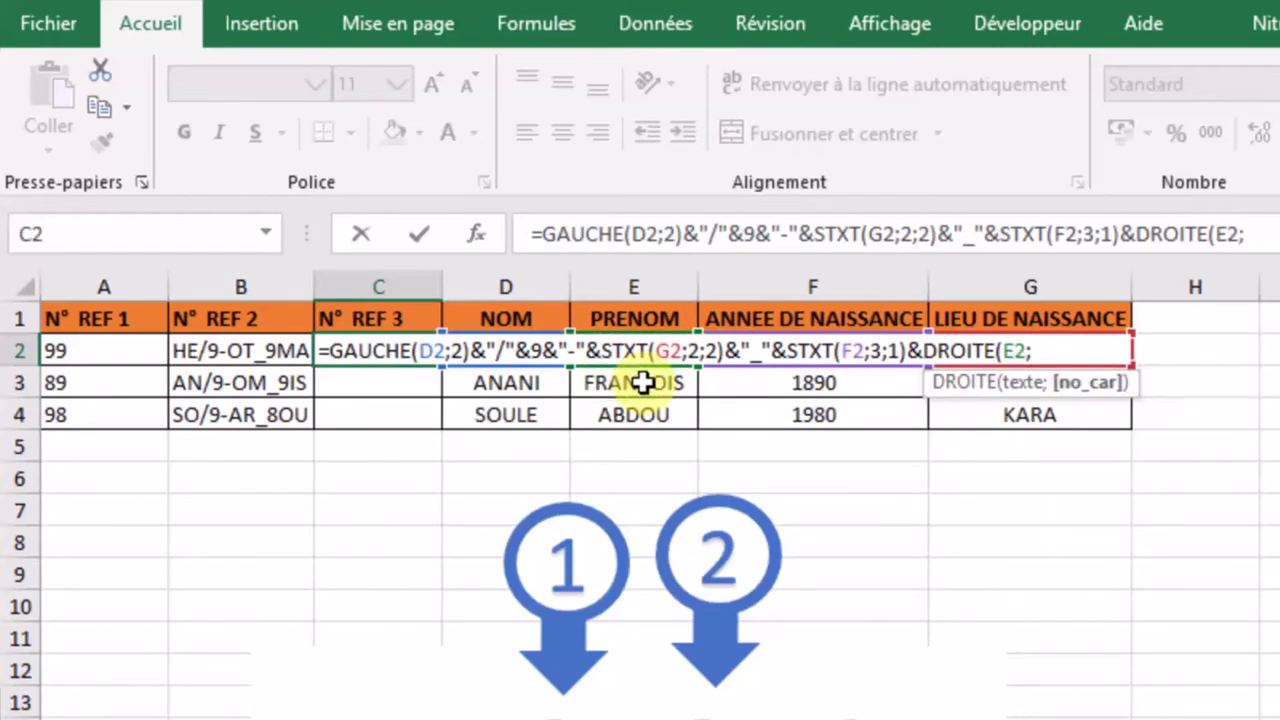
text(2))
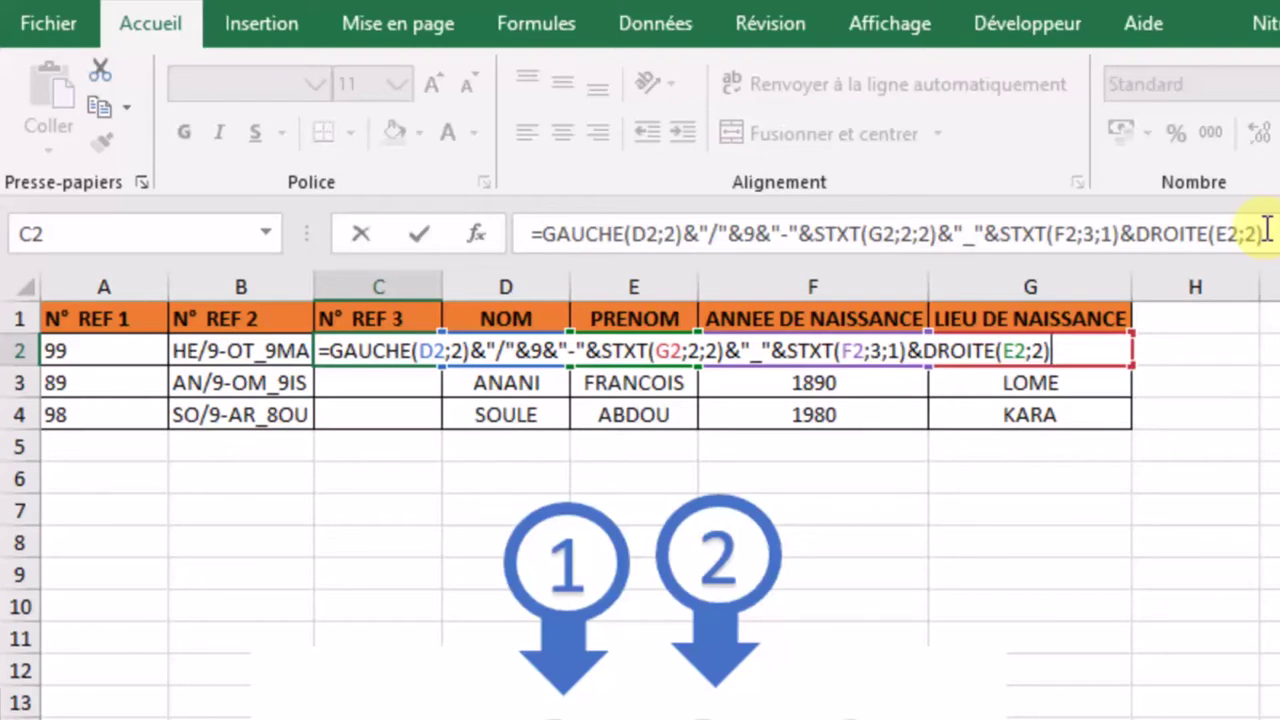
key(Return)
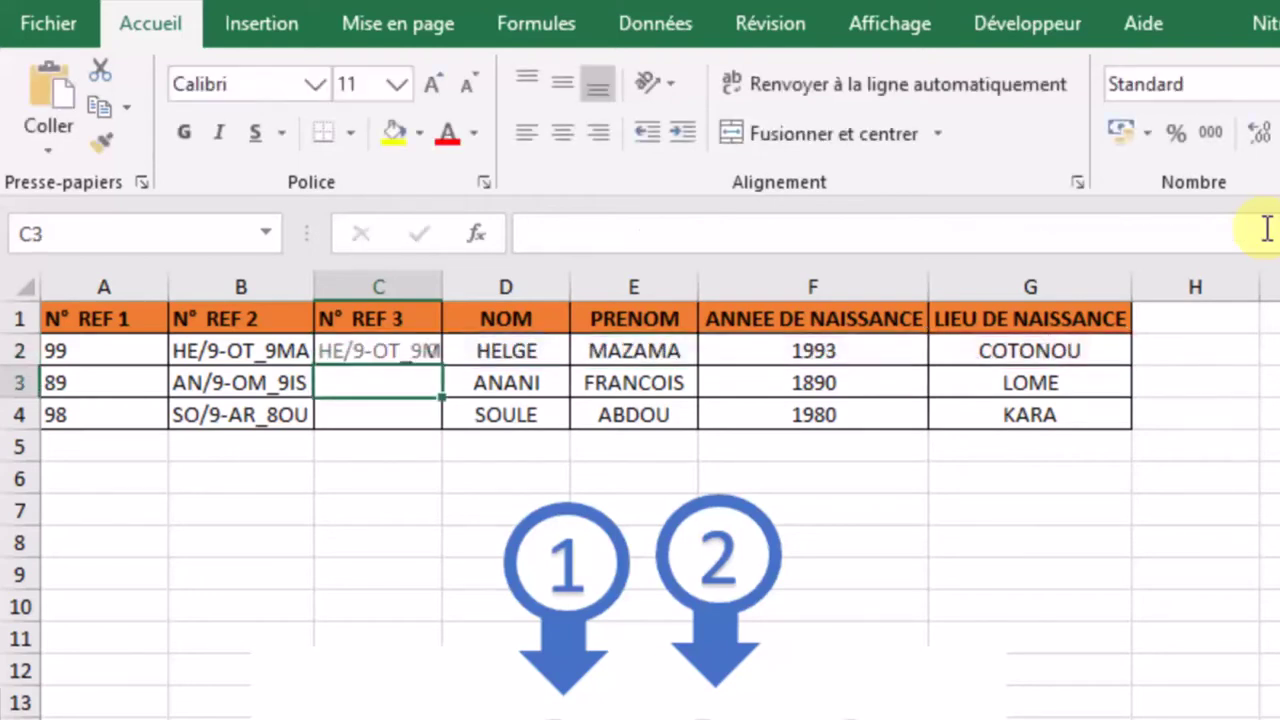
Step: Autofit column C to its contents and fill the C2 formula down to C4
double_click(443, 286)
click(440, 348)
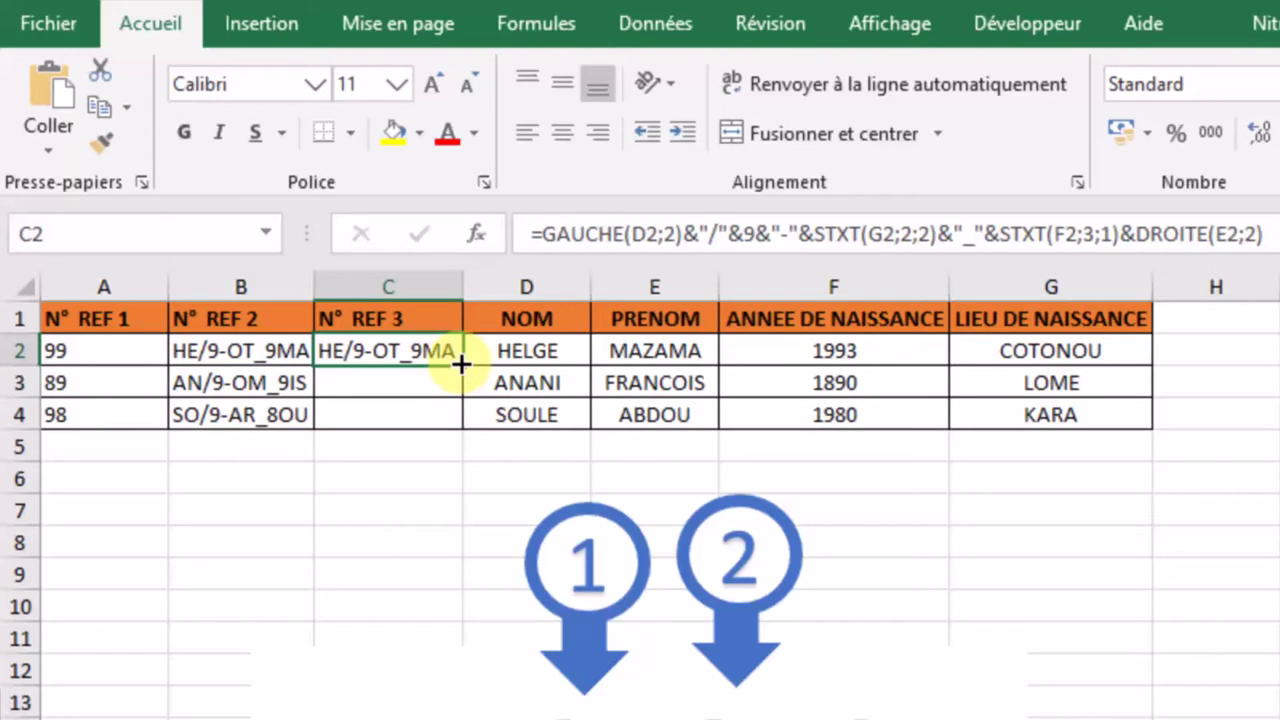
drag(461, 364, 462, 437)
click(548, 392)
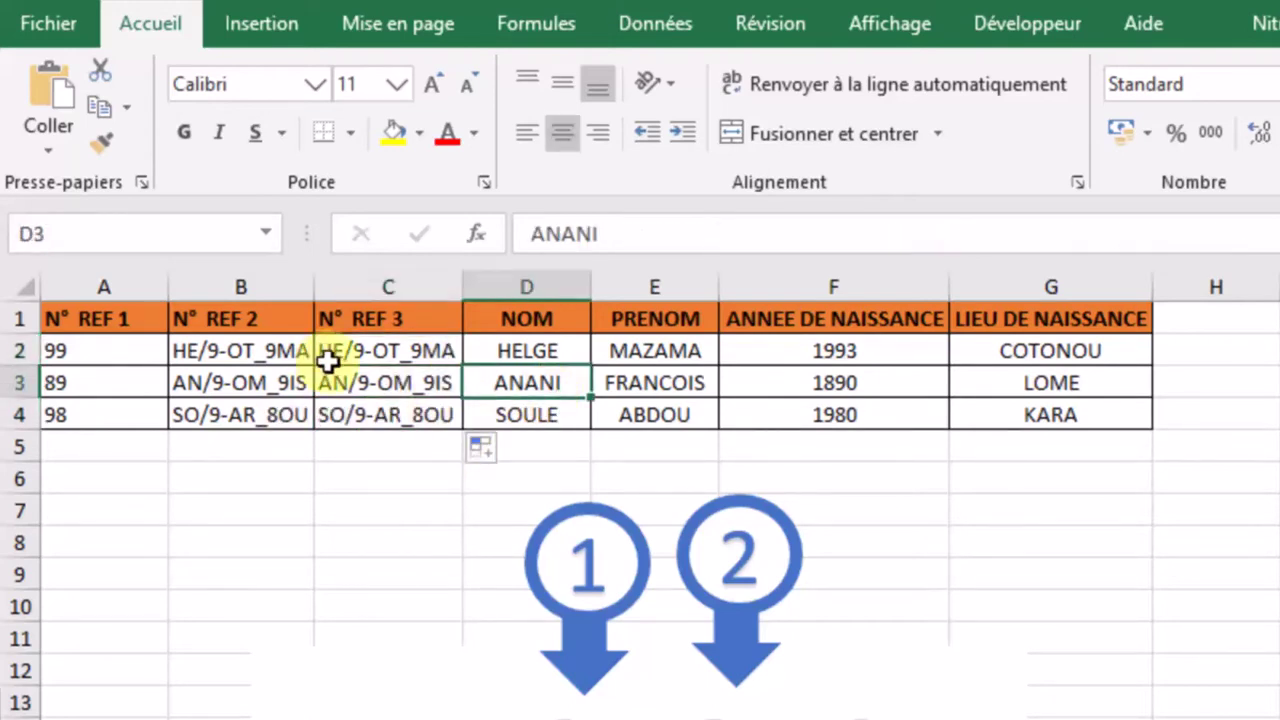
Step: Compare the CONCATENER formula in B2 with the ampersand formula in C2, leaving both formulas as they are
click(262, 362)
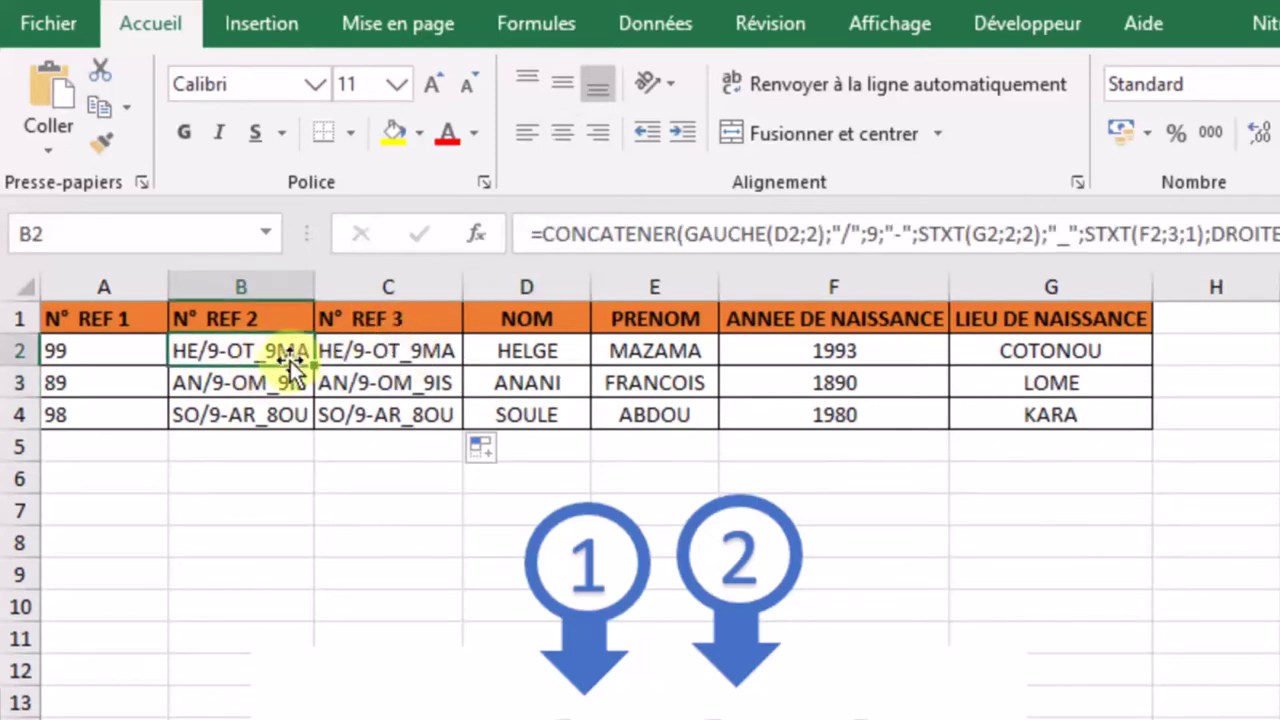
click(386, 345)
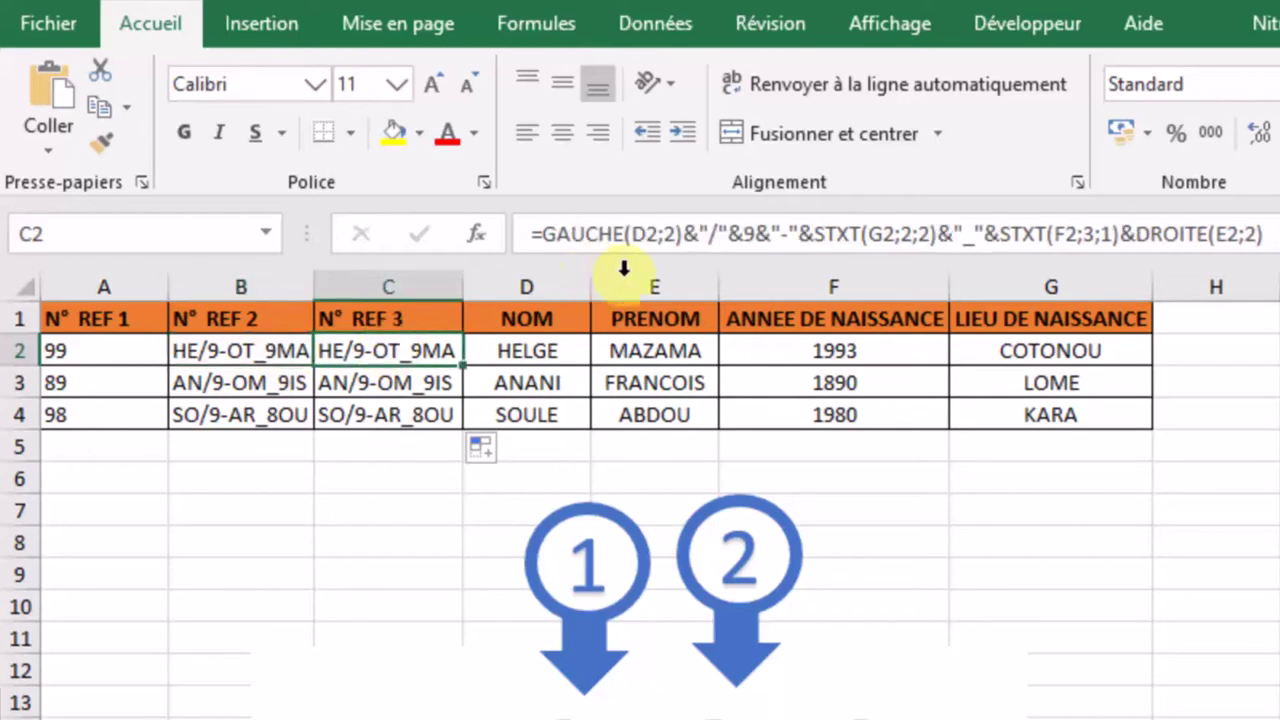
click(703, 231)
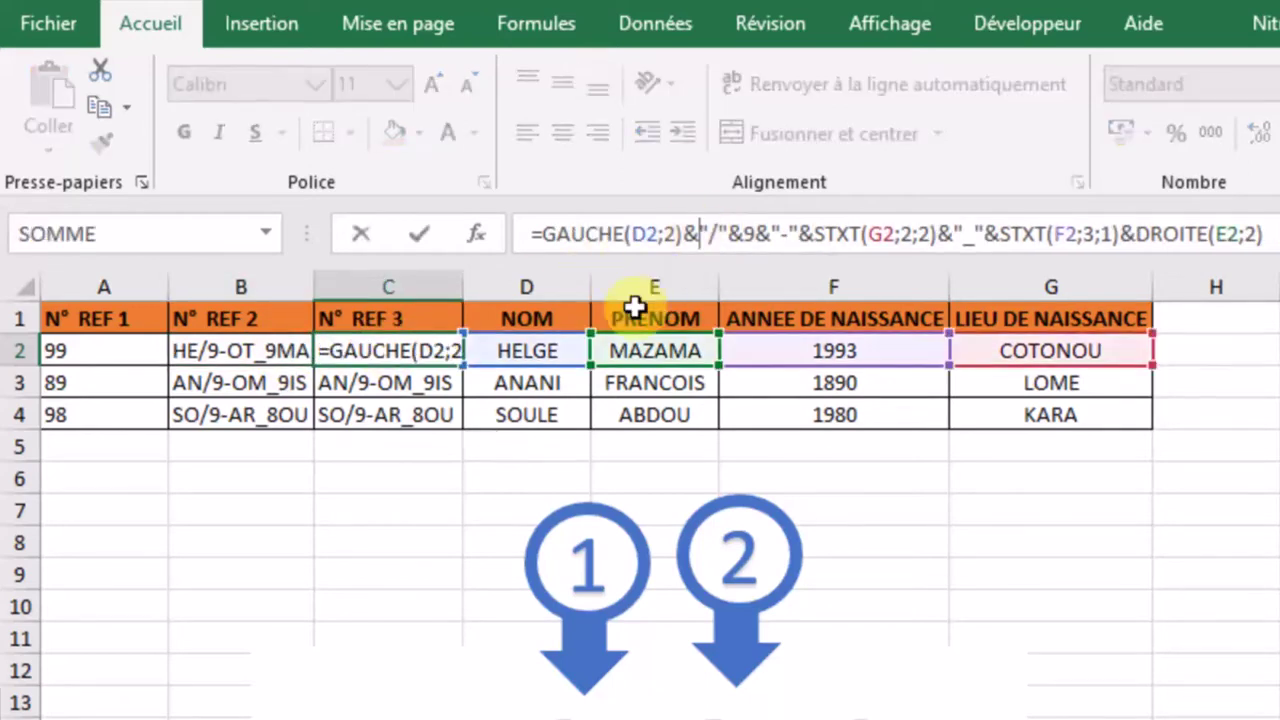
key(Return)
click(610, 355)
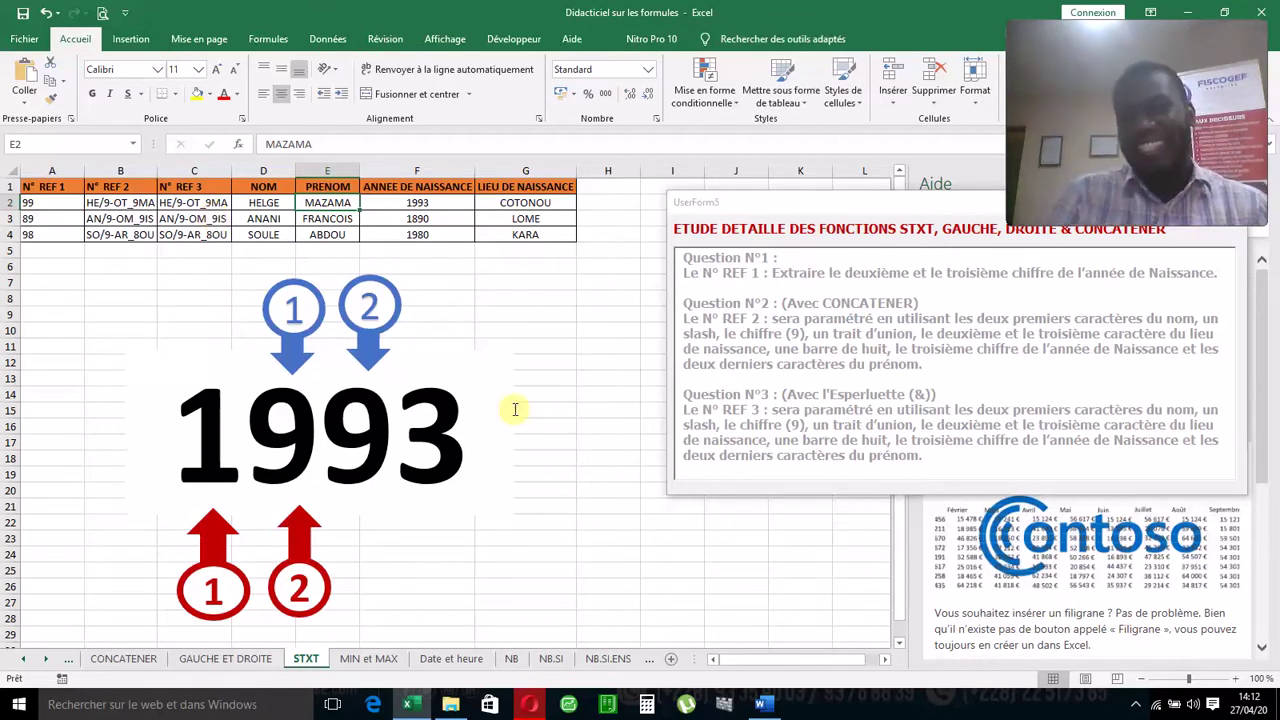
click(1137, 704)
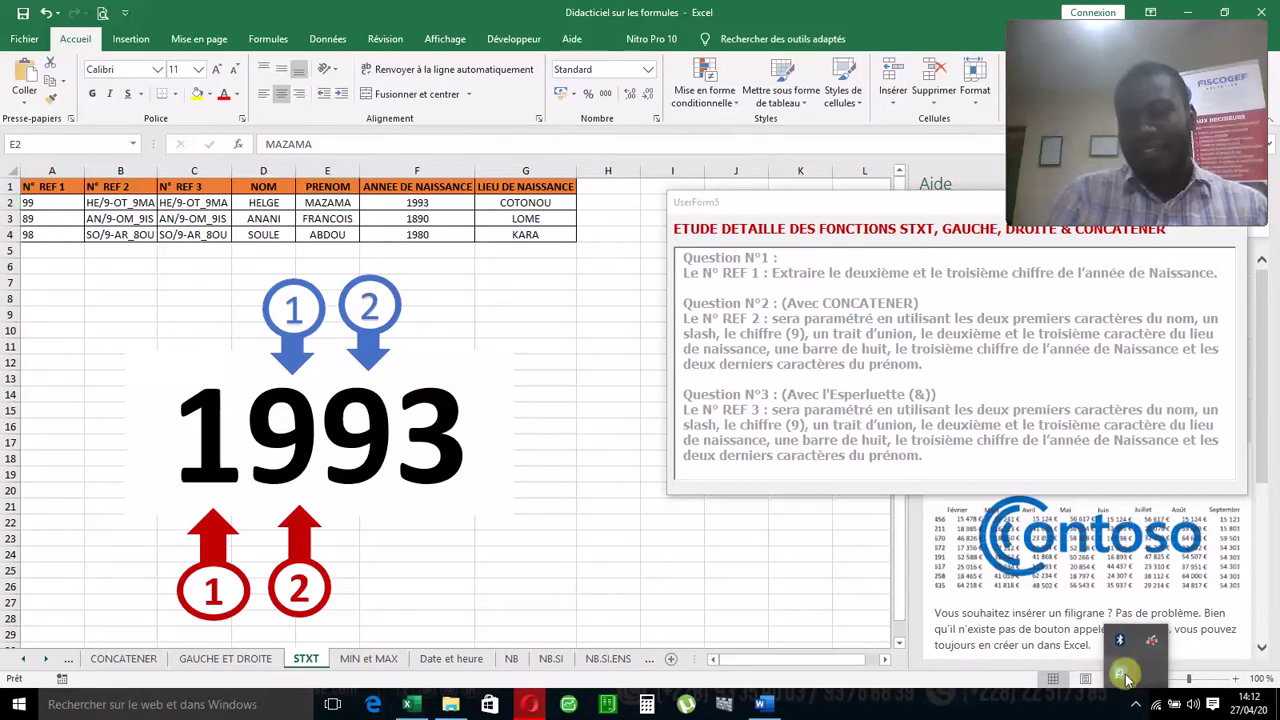
right_click(1151, 640)
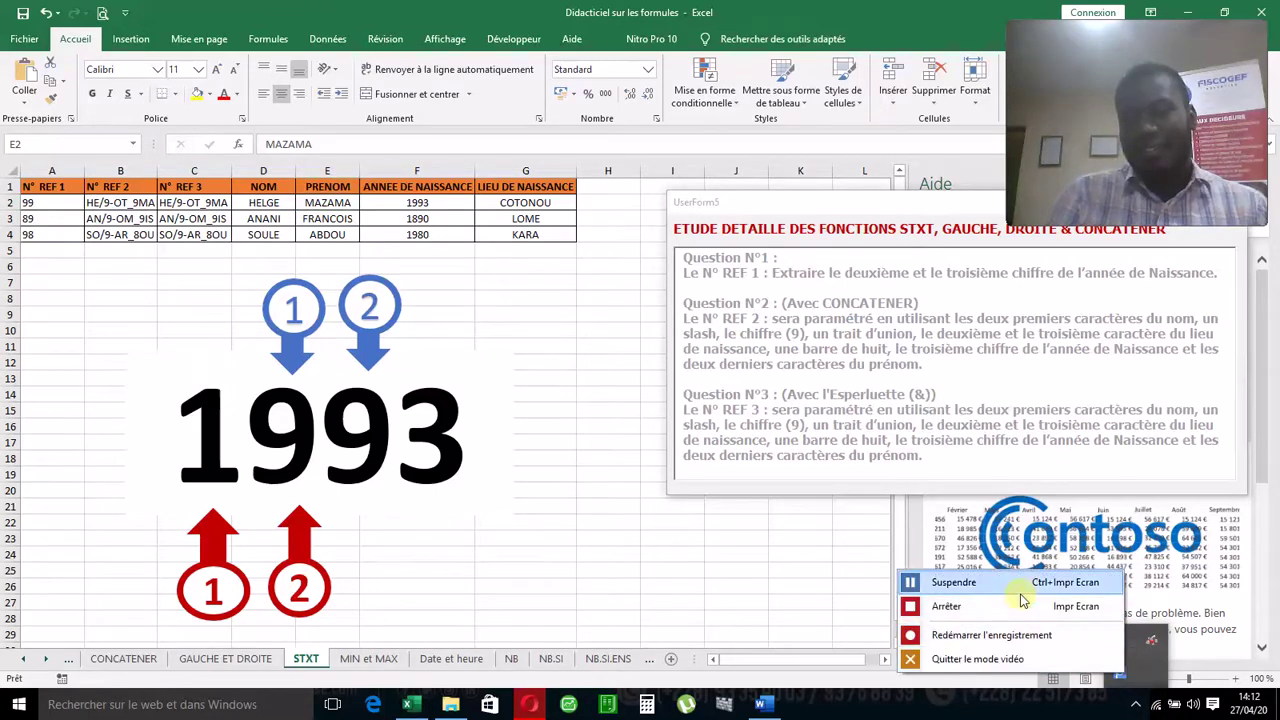